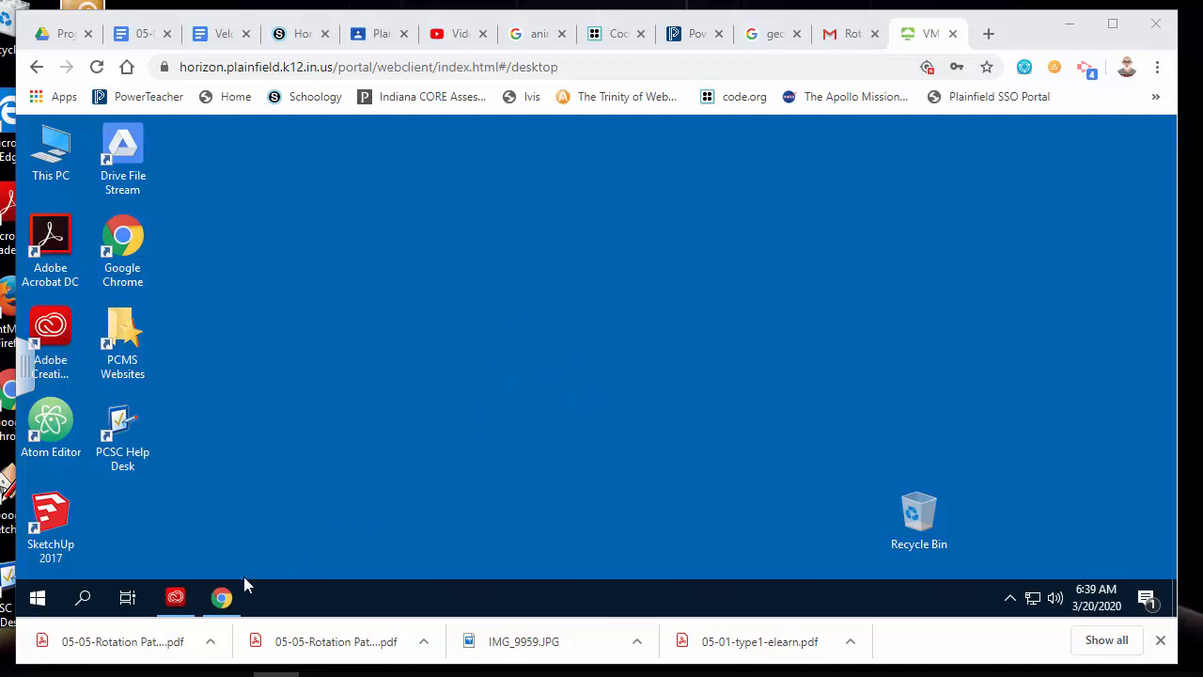
Open and minimize Chrome, then launch Drive File Stream from its desktop shortcut
{"action": "left_click", "coordinate": [221, 597]}
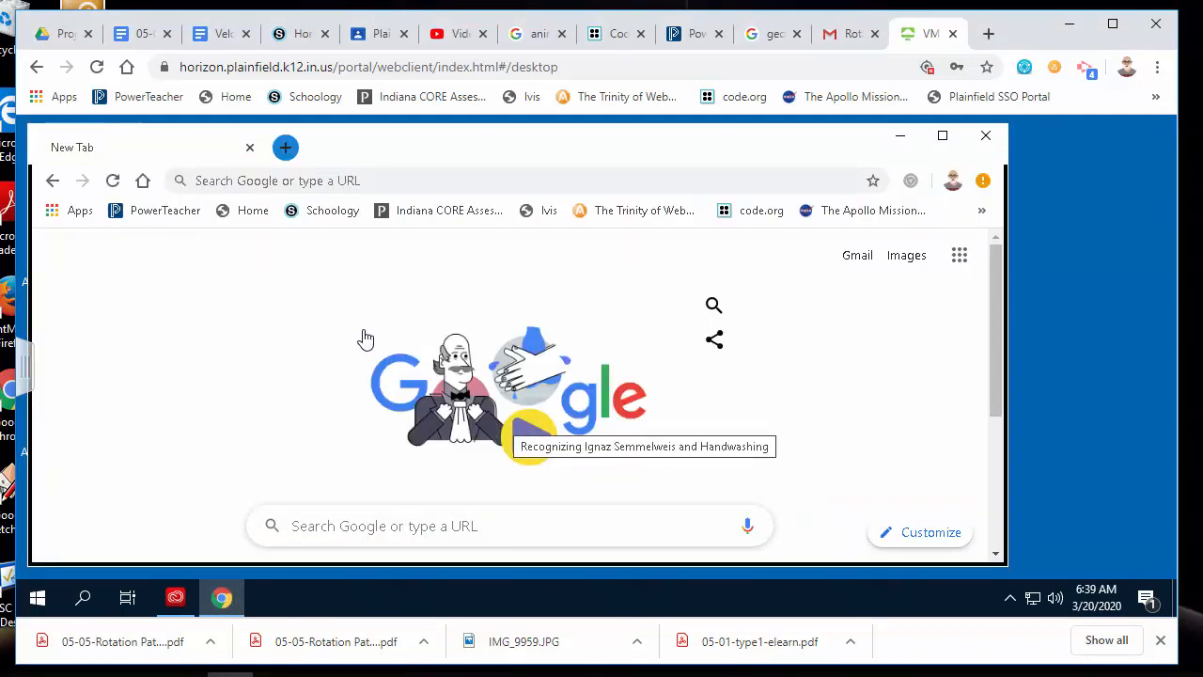
{"action": "left_click", "coordinate": [900, 135]}
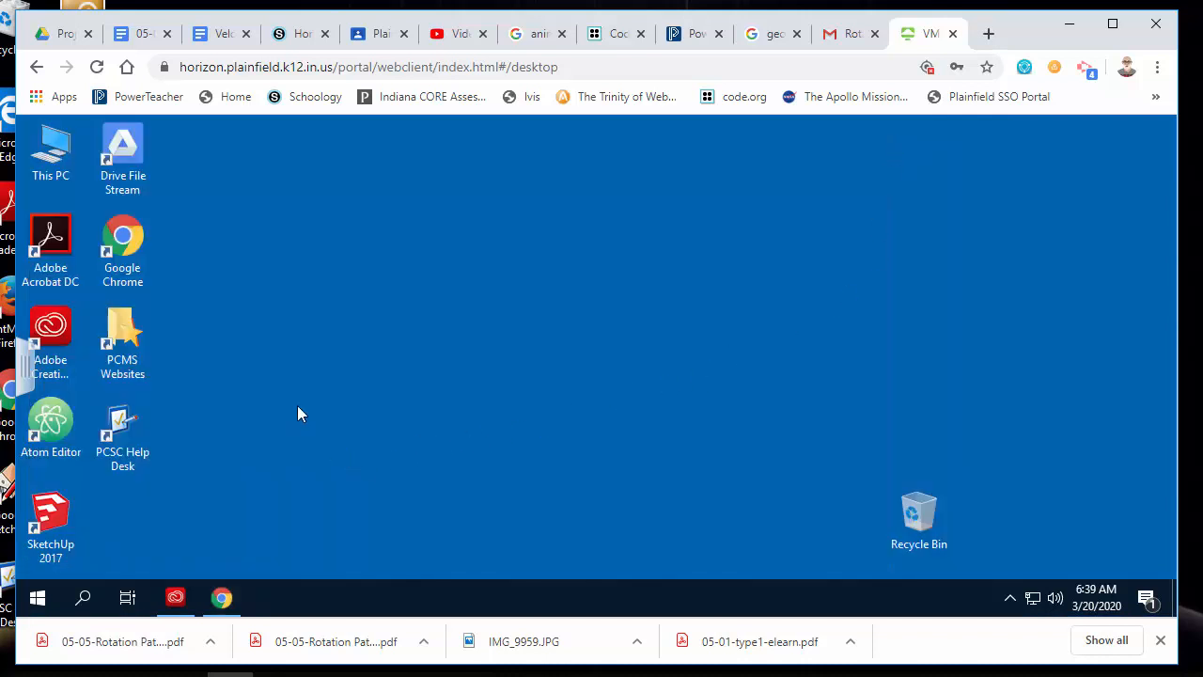
{"action": "left_click_drag", "start_coordinate": [131, 149], "coordinate": [377, 263]}
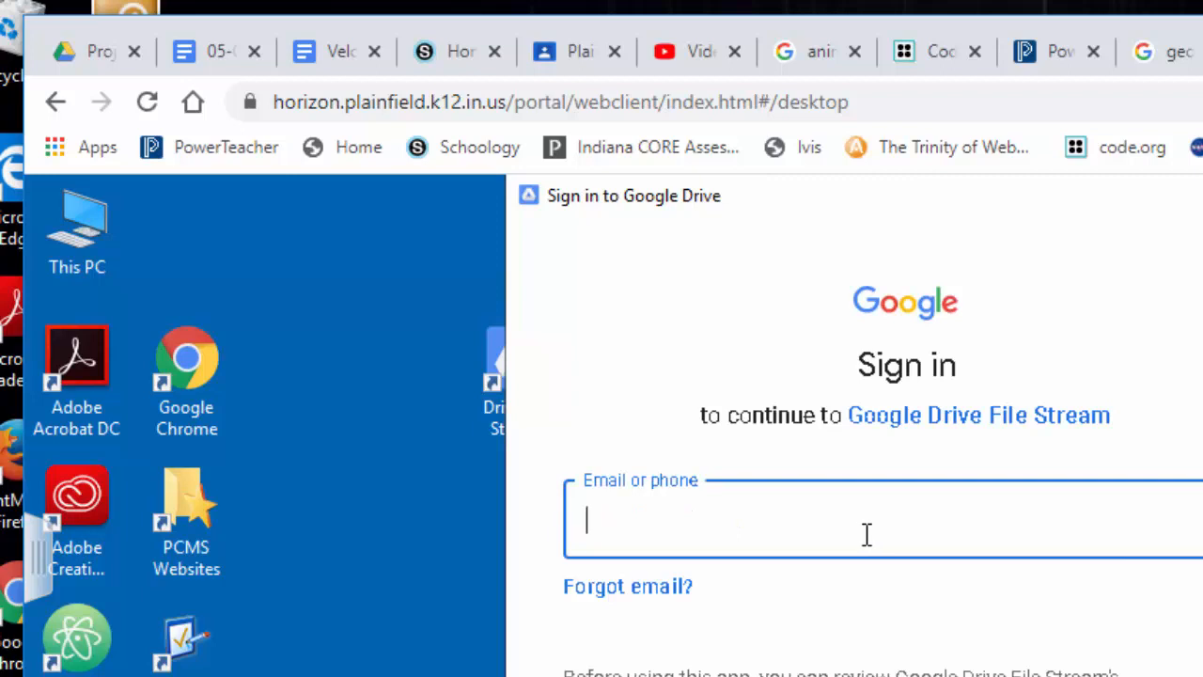
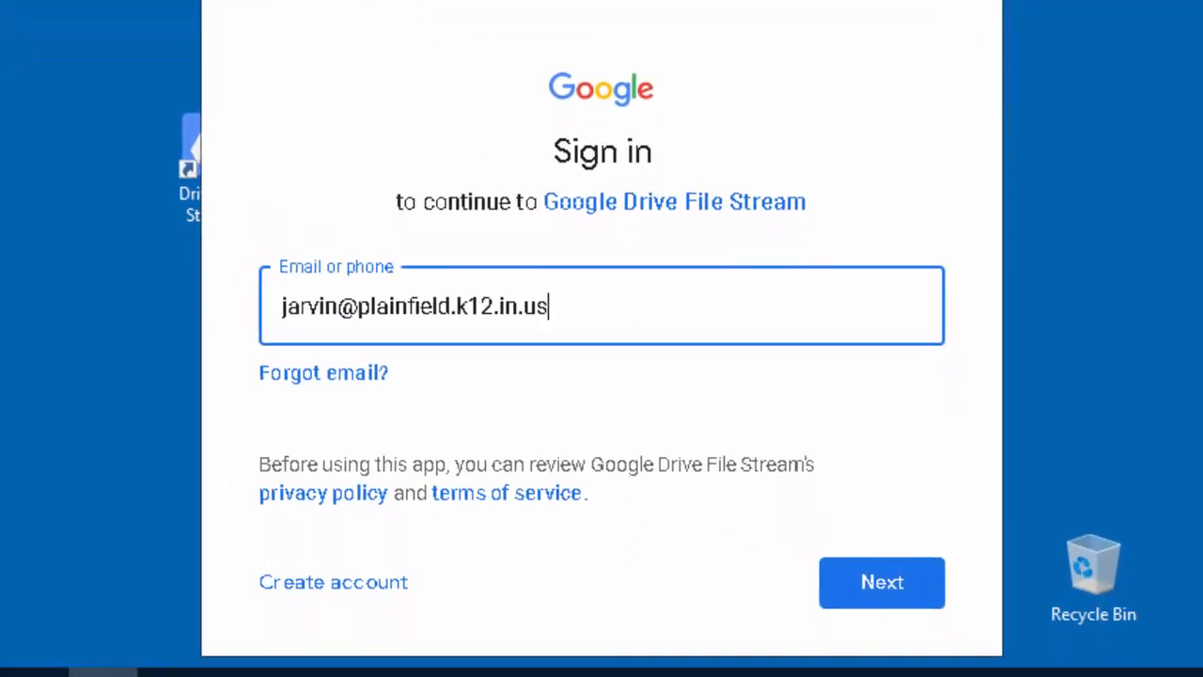
Sign in to Drive File Stream with the school e-mail, then enter the username and password on the SSO portal
{"action": "left_click", "coordinate": [886, 592]}
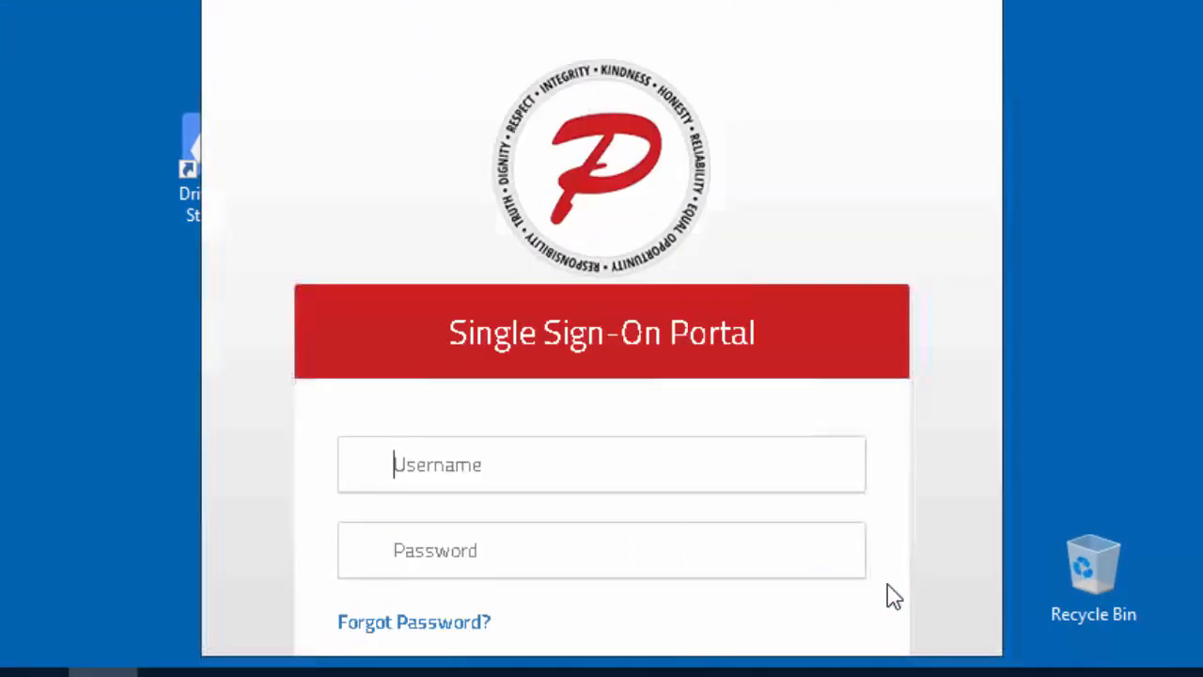
{"action": "type", "text": "jarvin"}
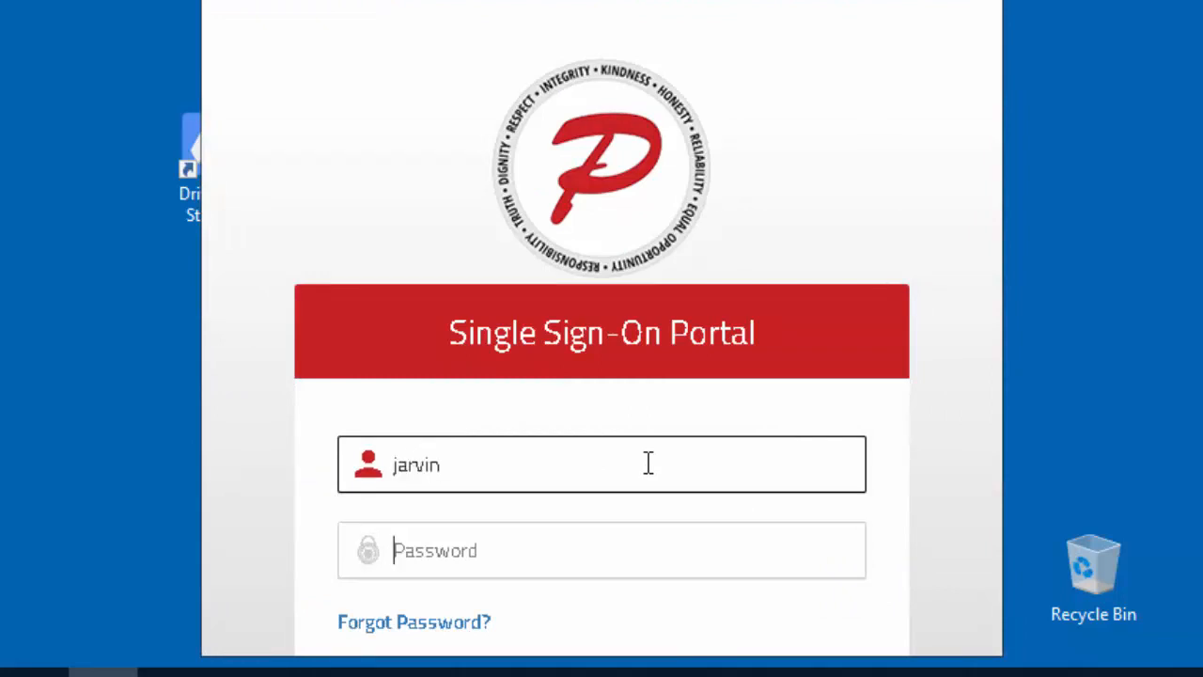
{"action": "key", "text": "Tab"}
{"action": "type", "text": "********"}
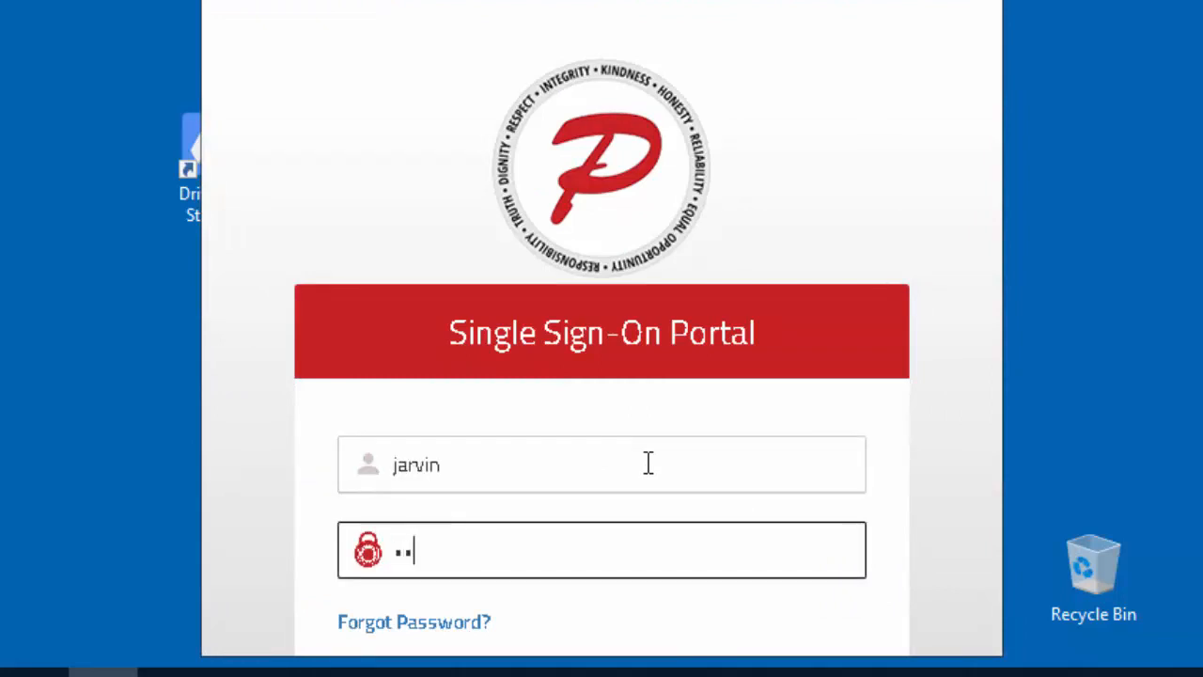
{"action": "type", "text": "****"}
{"action": "key", "text": "Return"}
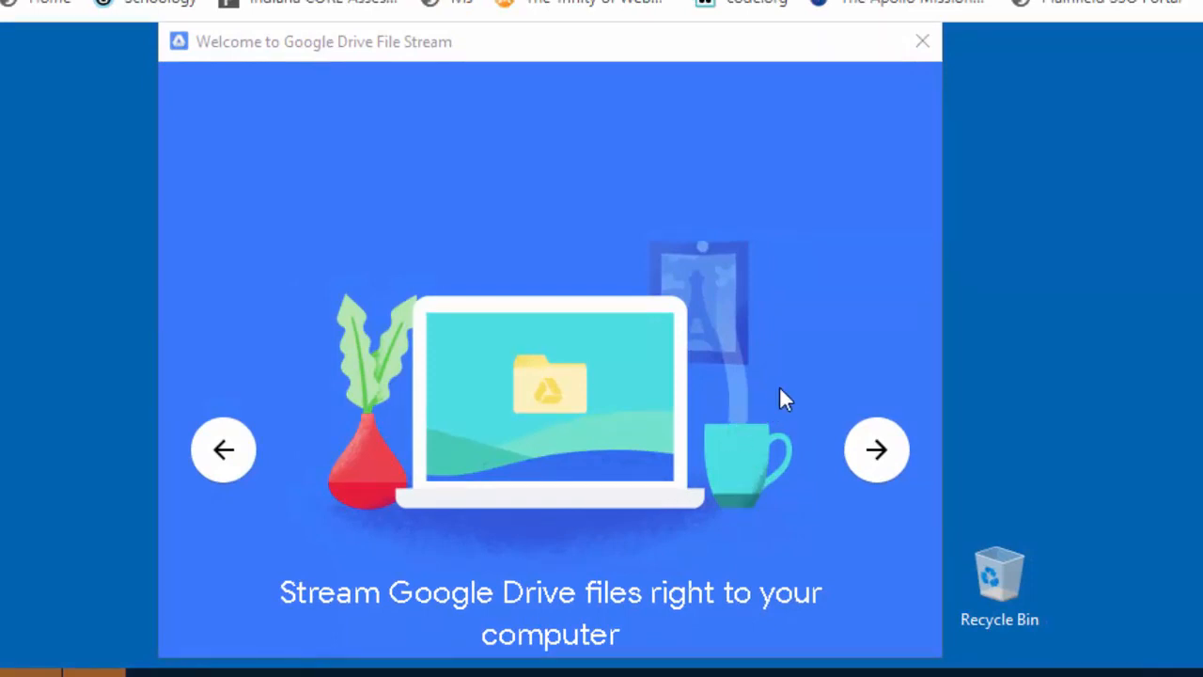
Dismiss the welcome tour, open My Drive to check its folders, then close it
{"action": "left_click", "coordinate": [929, 53]}
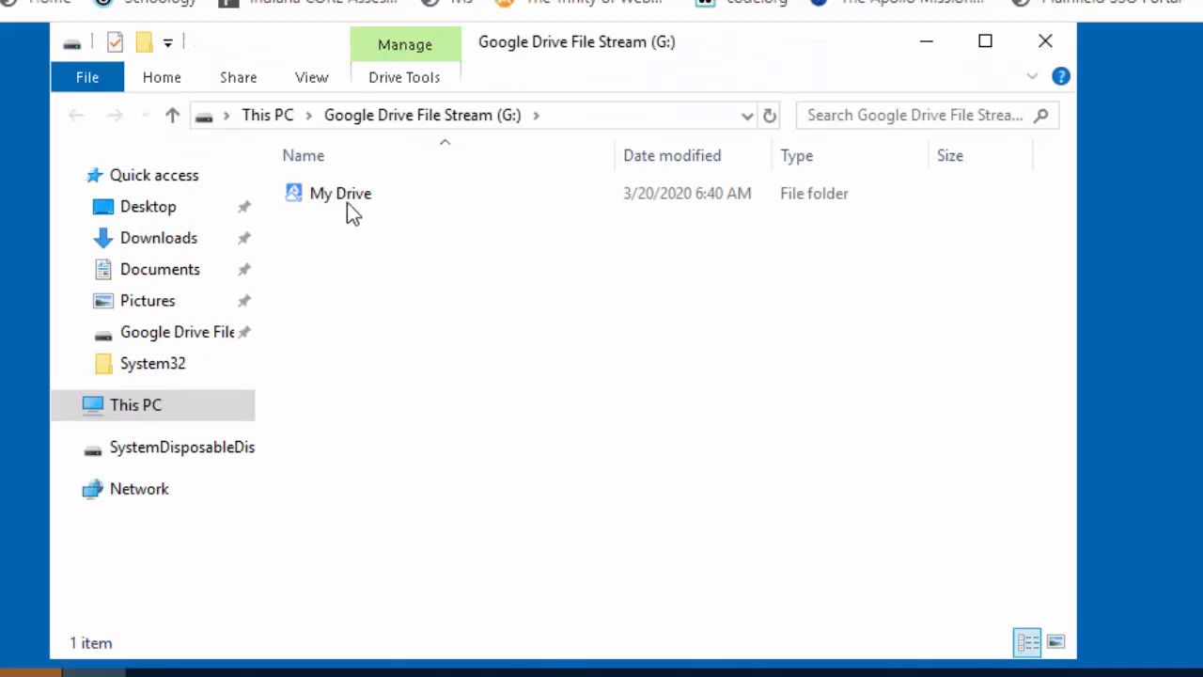
{"action": "double_click", "coordinate": [347, 202]}
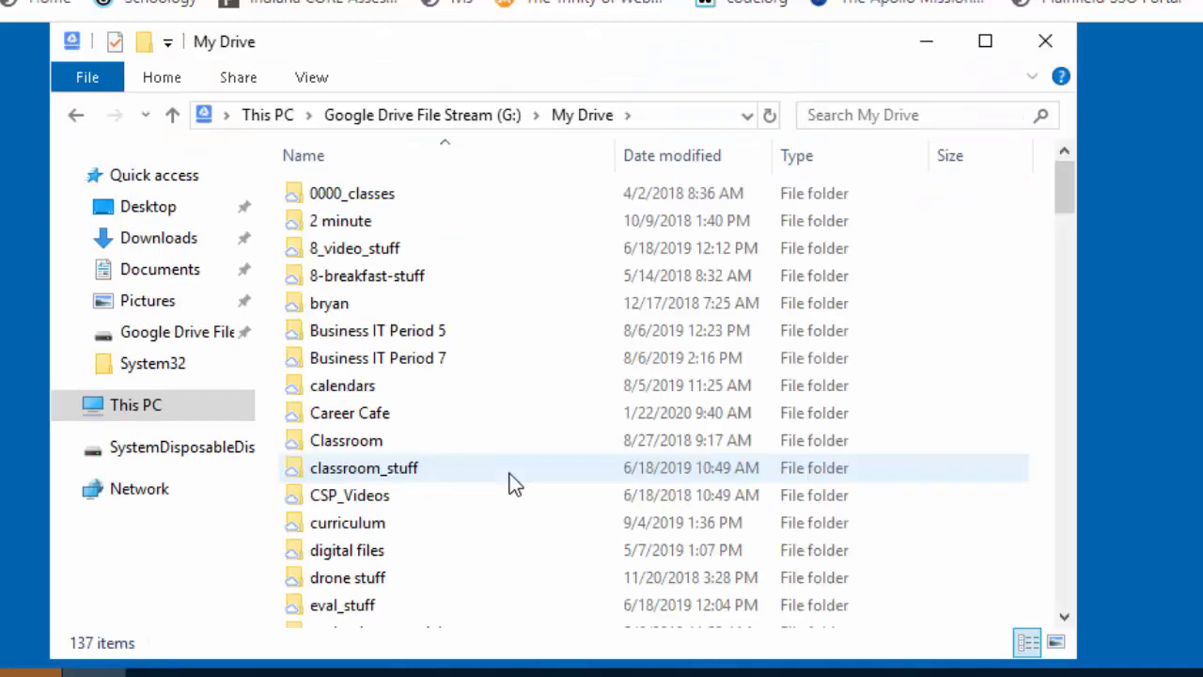
{"action": "left_click", "coordinate": [1043, 45]}
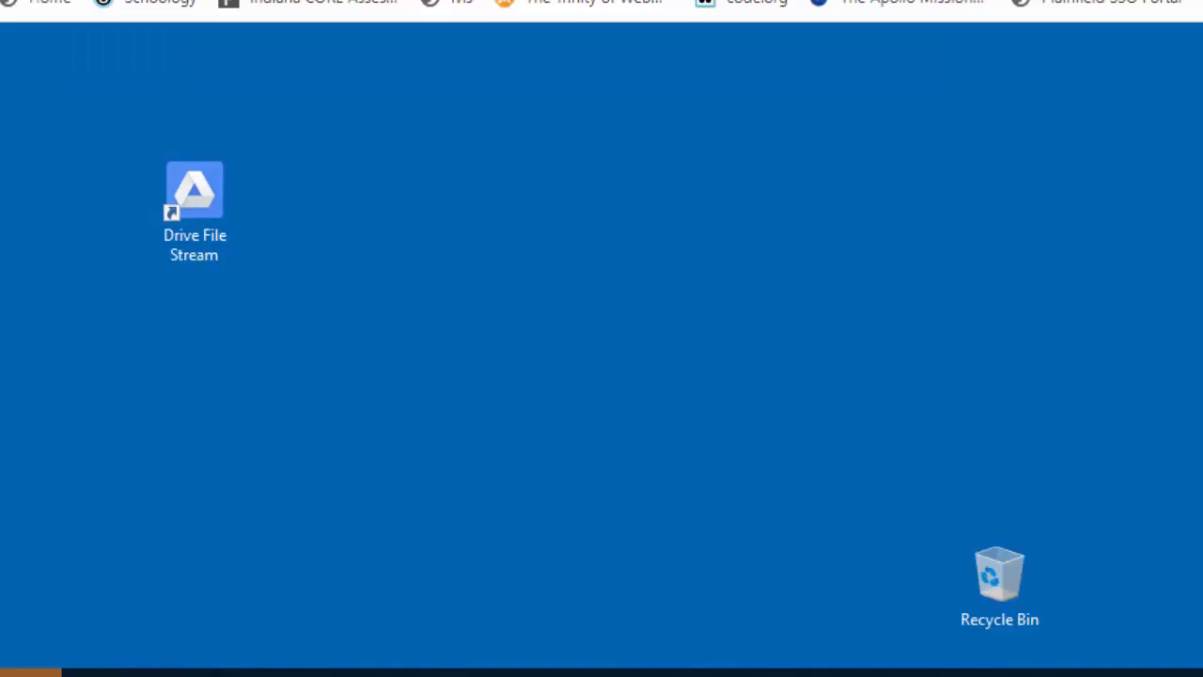
Launch Illustrator from the Creative Cloud desktop app
{"action": "left_click", "coordinate": [317, 674]}
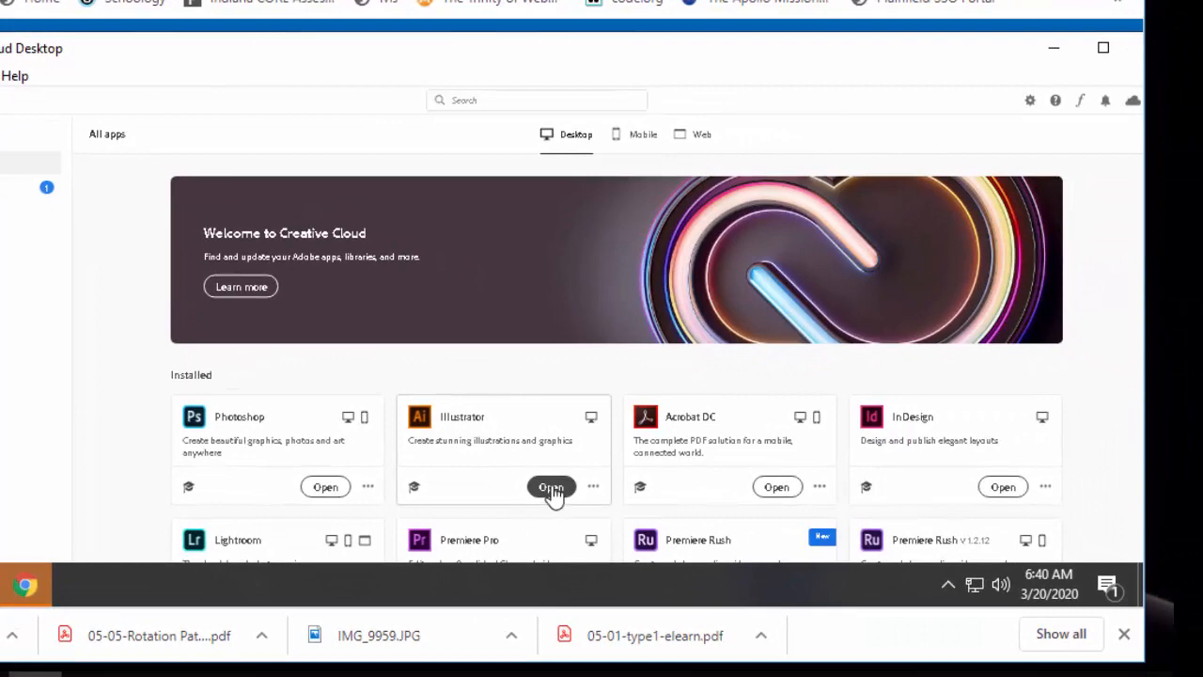
{"action": "left_click", "coordinate": [552, 487]}
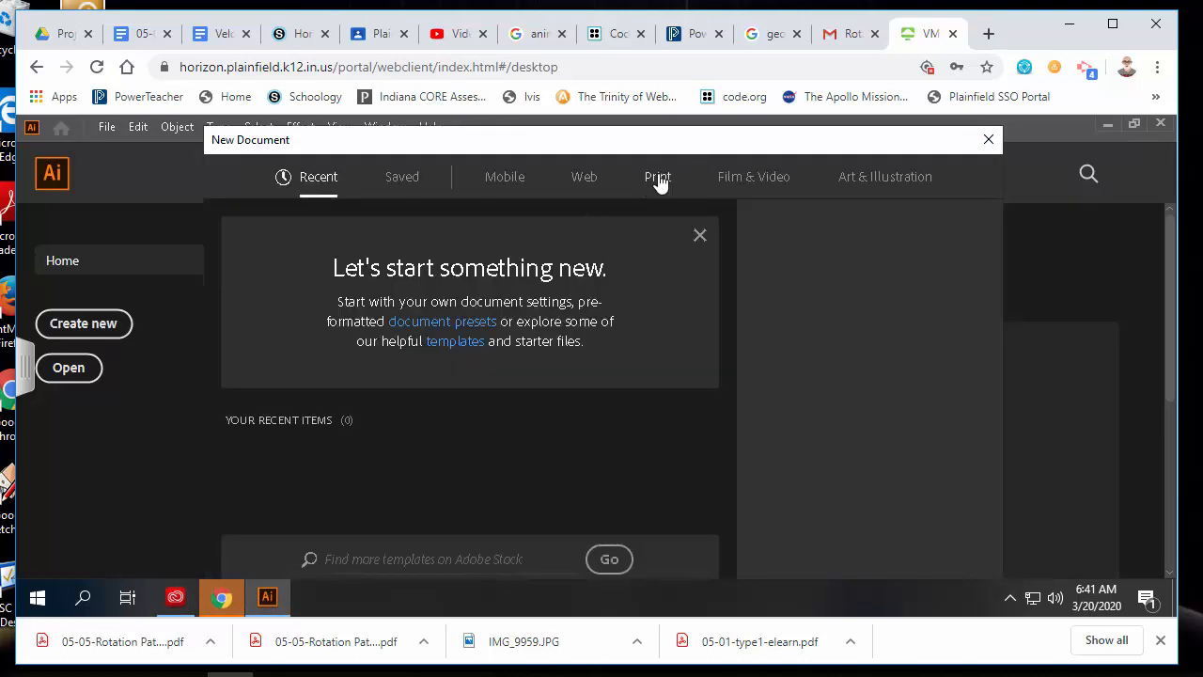
Create a landscape Letter print document and dismiss the welcome tour
{"action": "left_click", "coordinate": [657, 178]}
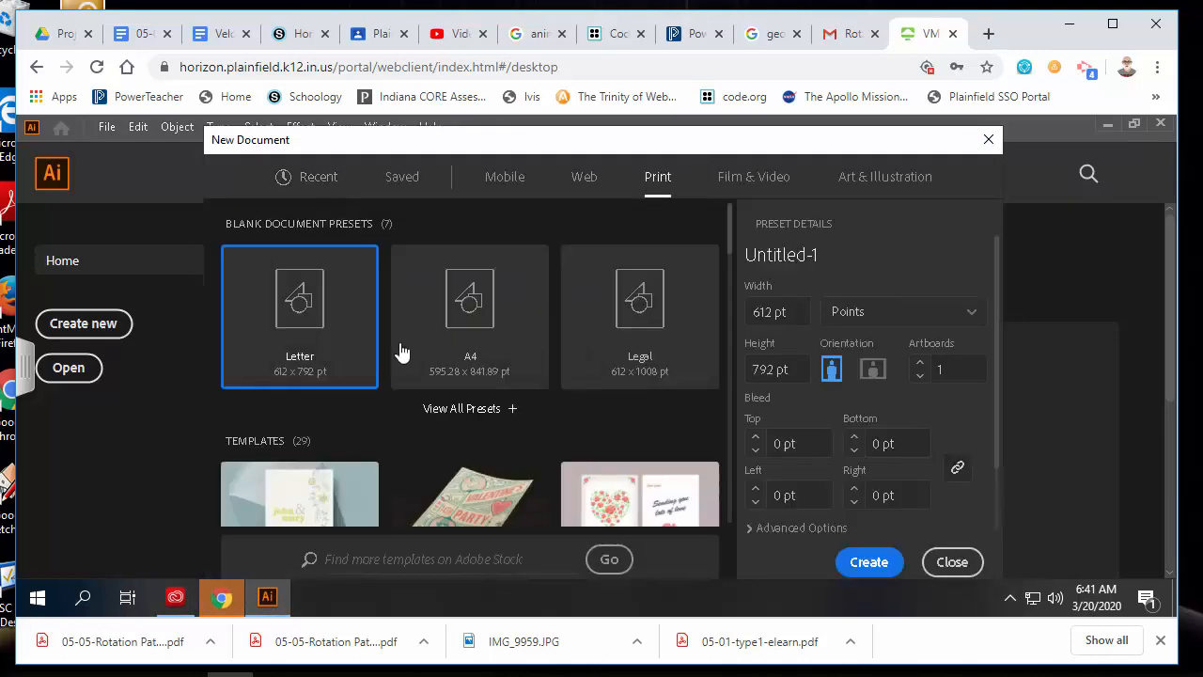
{"action": "left_click", "coordinate": [873, 371]}
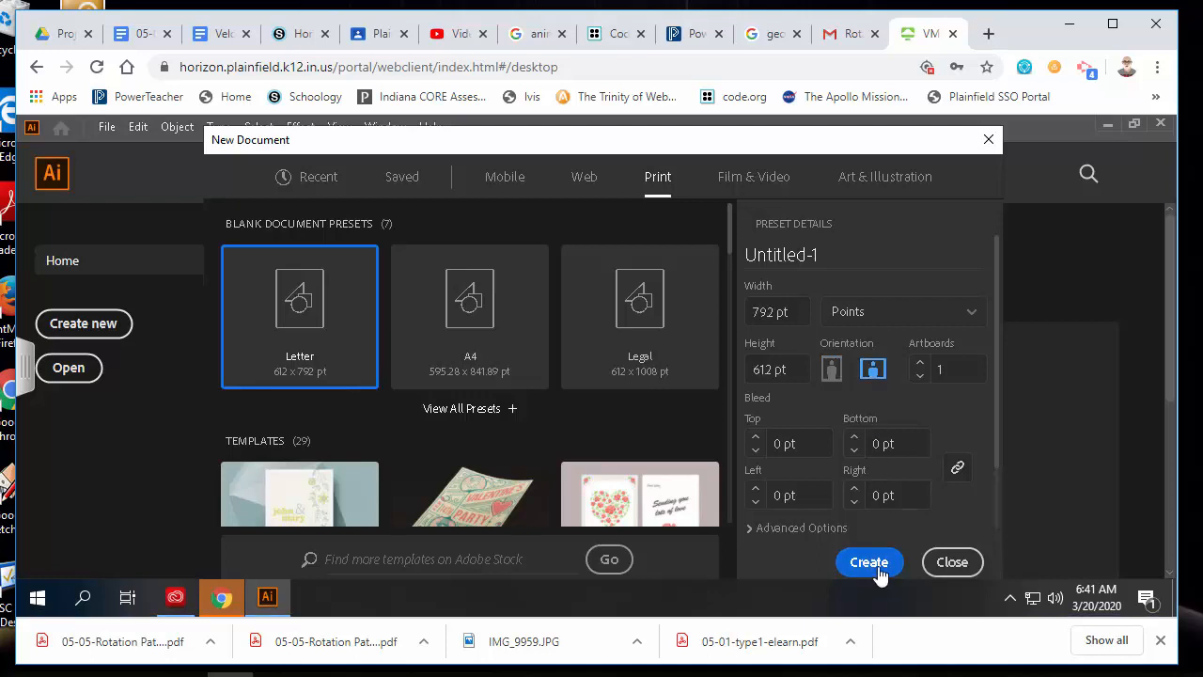
{"action": "left_click", "coordinate": [869, 561]}
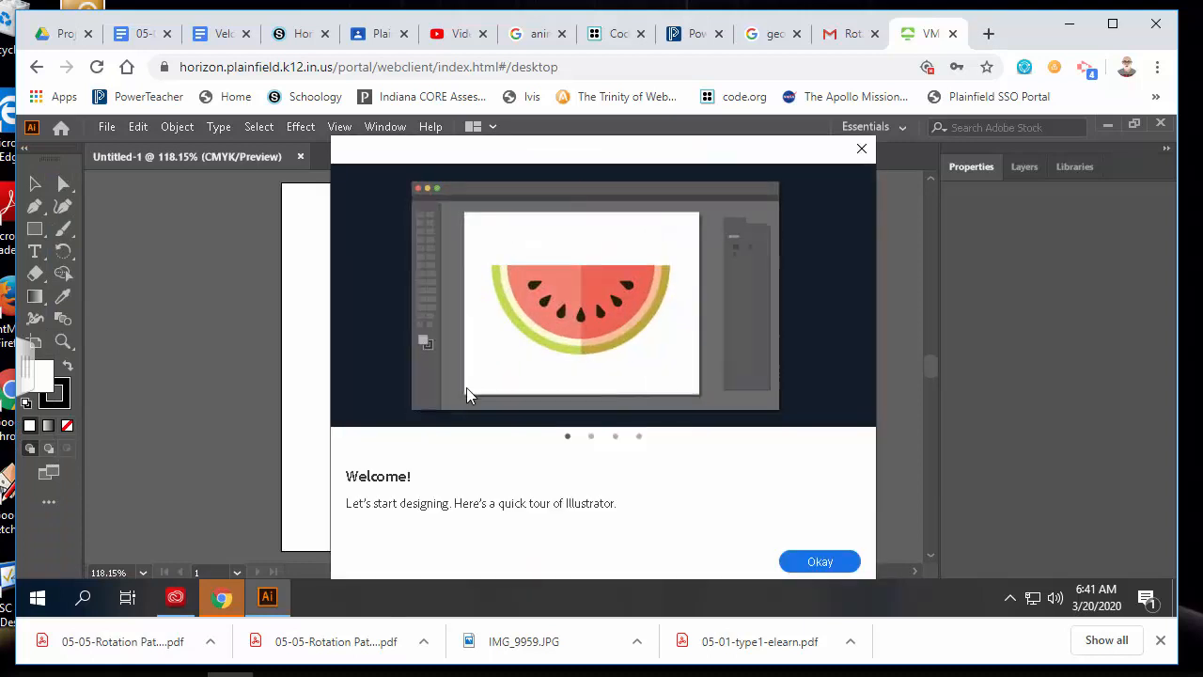
{"action": "left_click", "coordinate": [861, 148]}
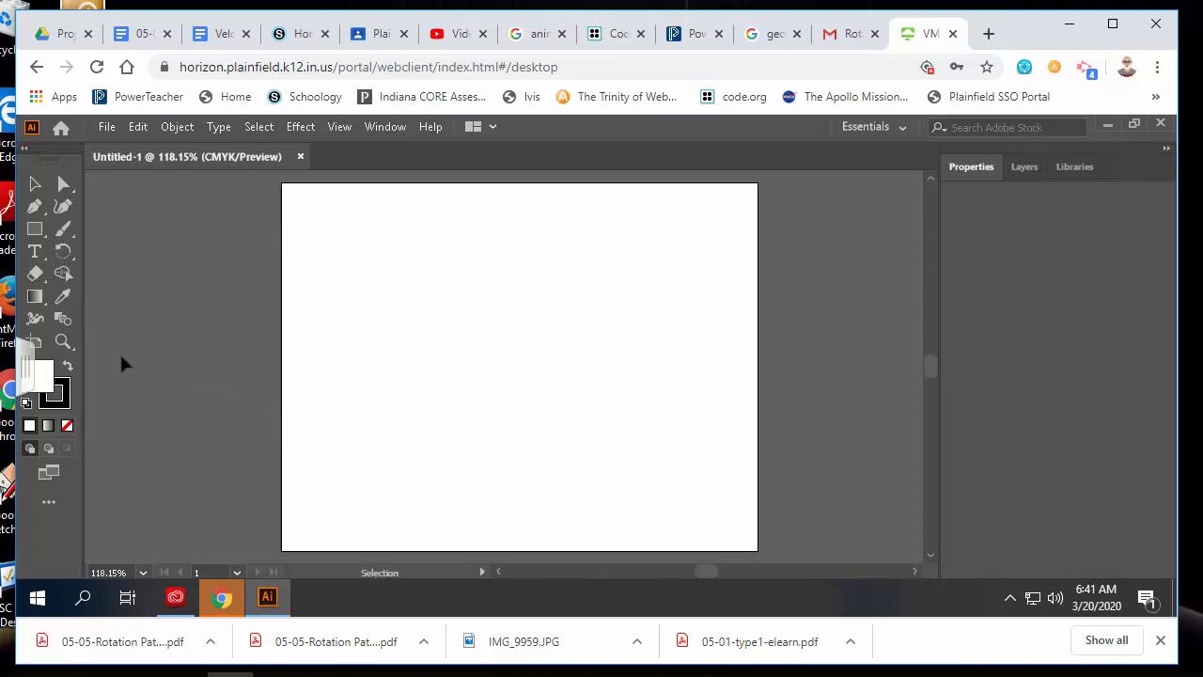
Draw a tall narrow ellipse, about 56 × 169 pt, near the top centre with the Ellipse Tool
{"action": "left_click", "coordinate": [40, 233]}
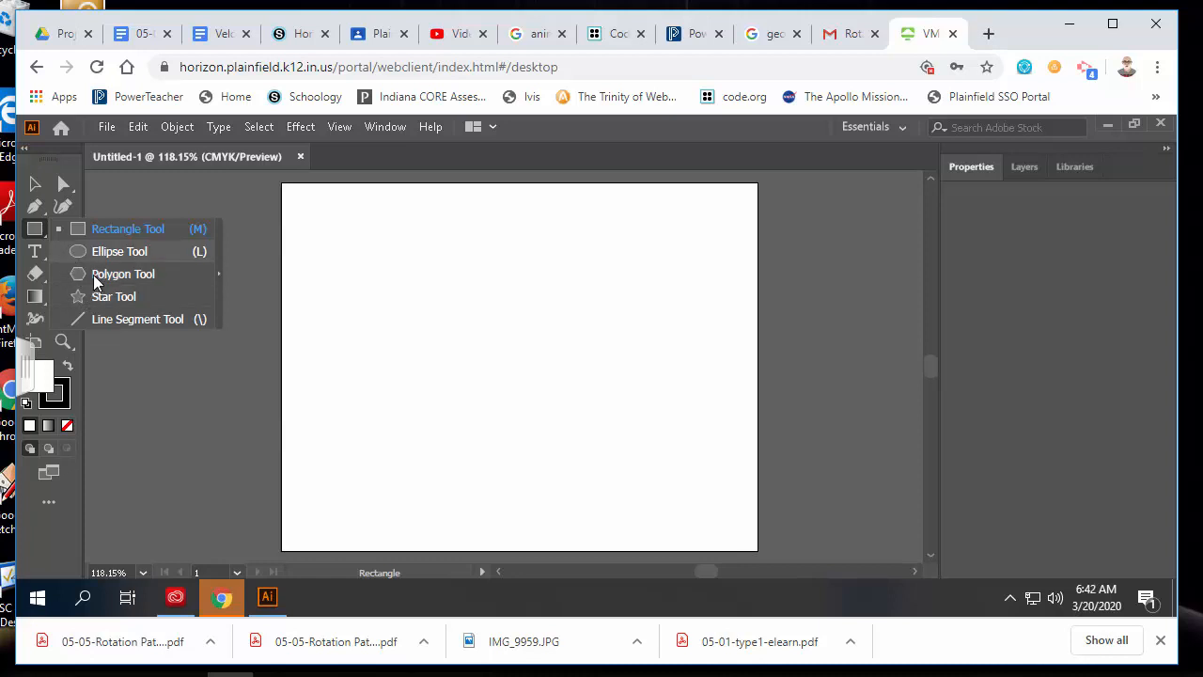
{"action": "left_click", "coordinate": [133, 252]}
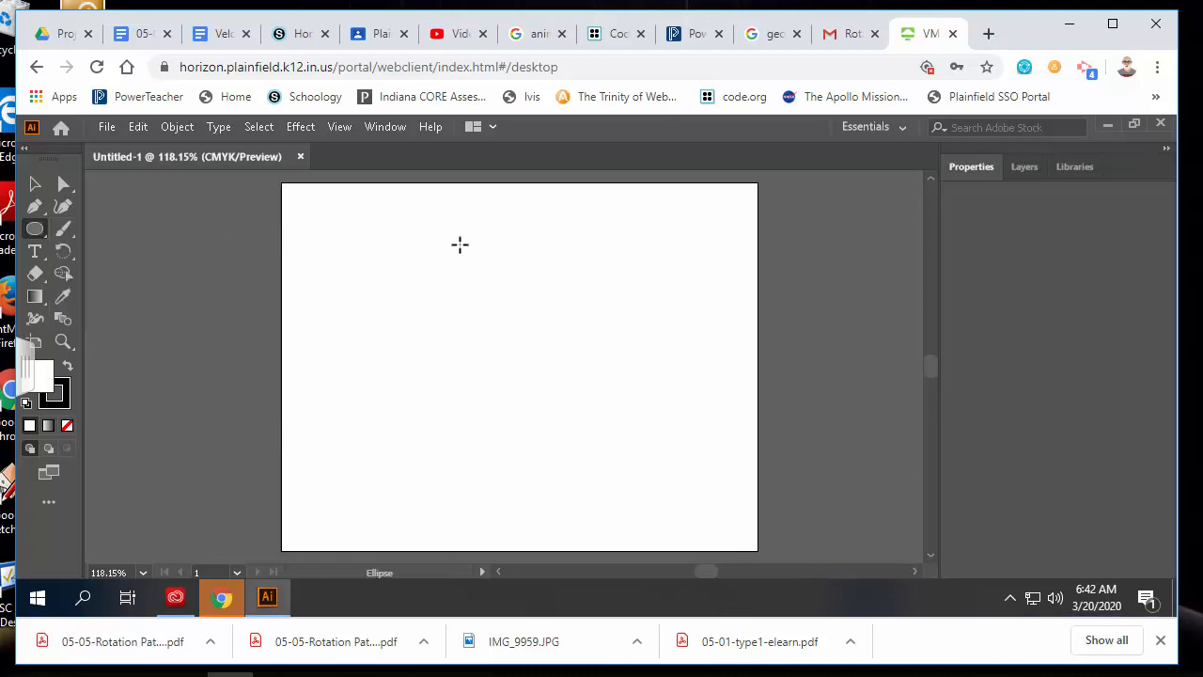
{"action": "left_click_drag", "start_coordinate": [485, 224], "coordinate": [529, 348]}
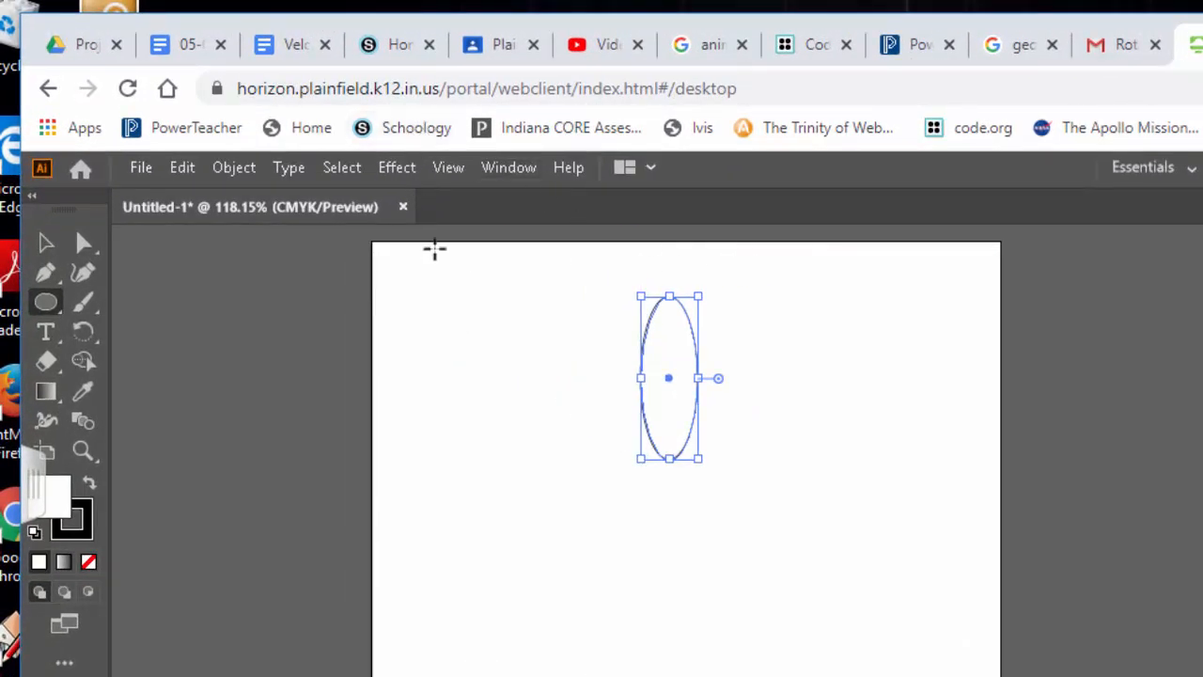
Show the Swatches panel and move it closer to the artboard
{"action": "left_click", "coordinate": [508, 169]}
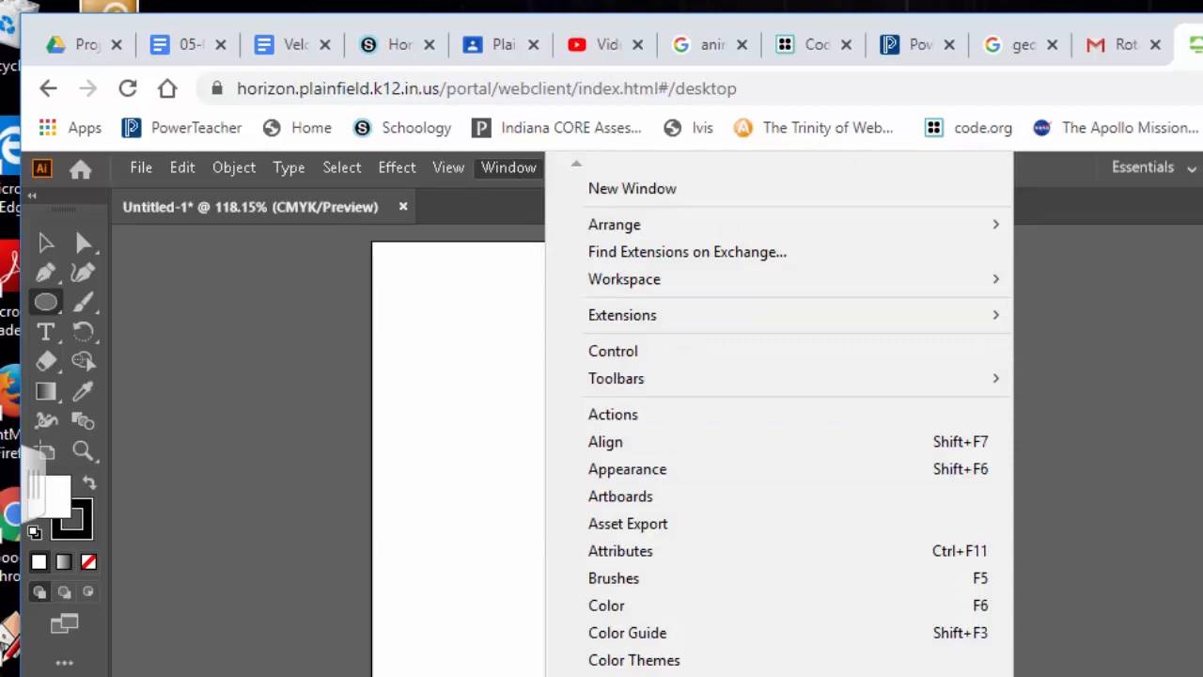
{"action": "mouse_move", "coordinate": [778, 675]}
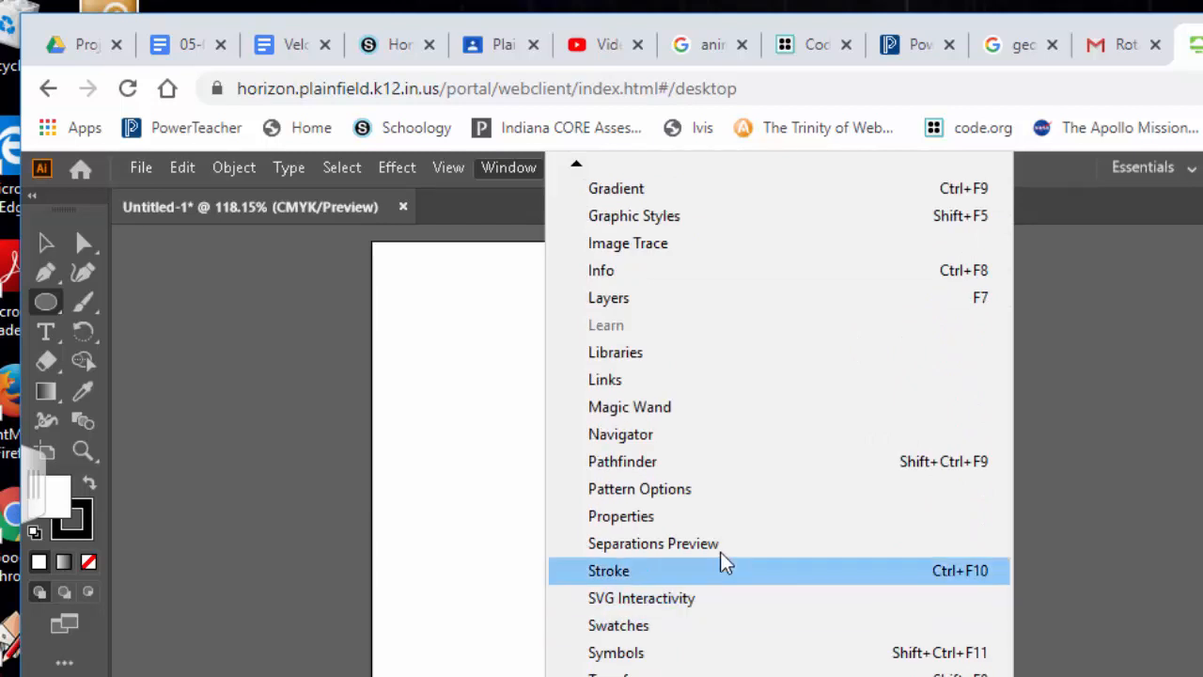
{"action": "left_click", "coordinate": [676, 628]}
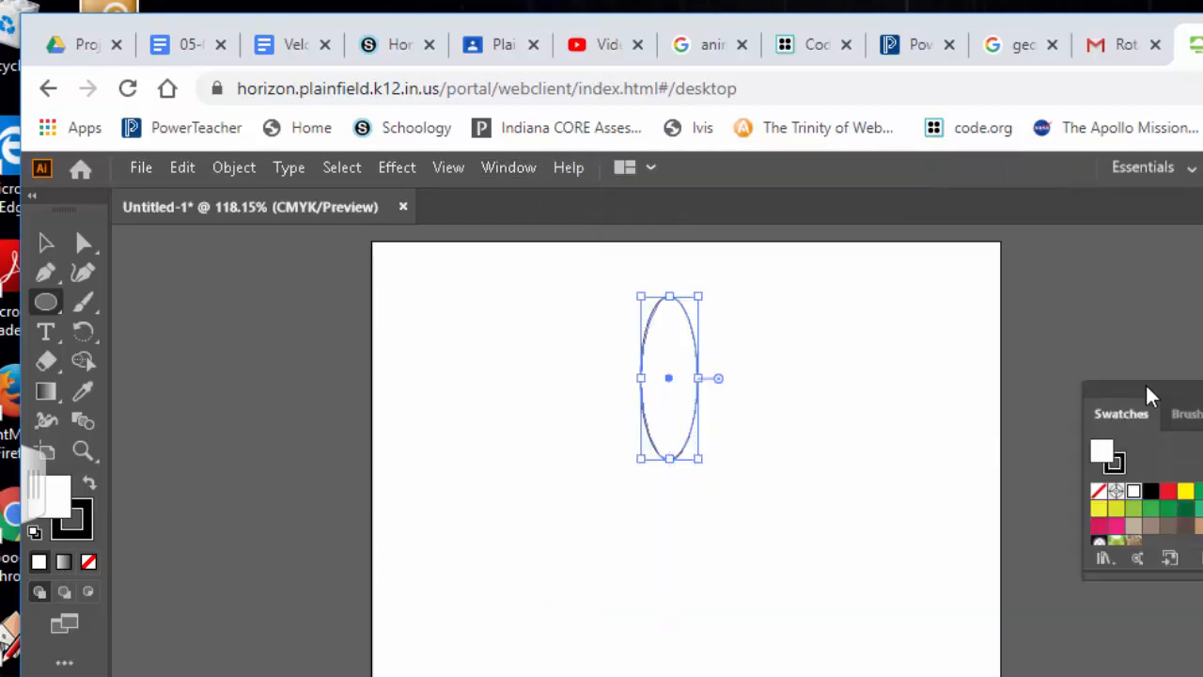
{"action": "left_click_drag", "start_coordinate": [1146, 392], "coordinate": [973, 303]}
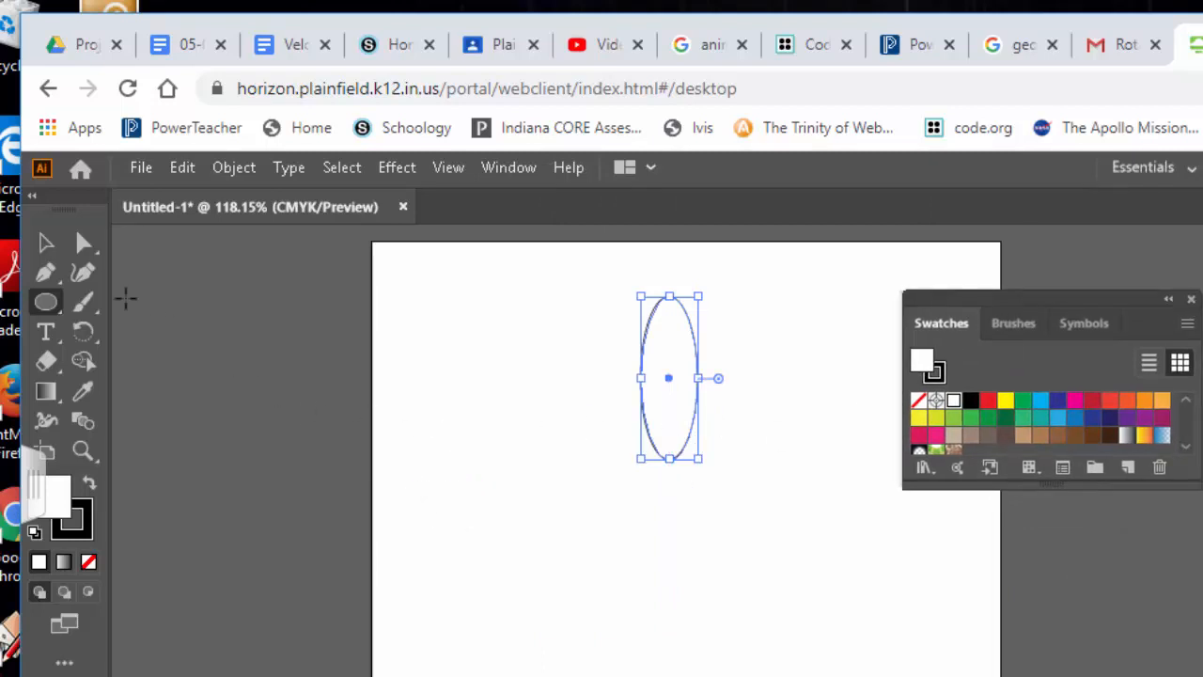
Convert the ellipse's bottom anchor into a sharp corner point with the Anchor Point Tool
{"action": "key", "text": "a"}
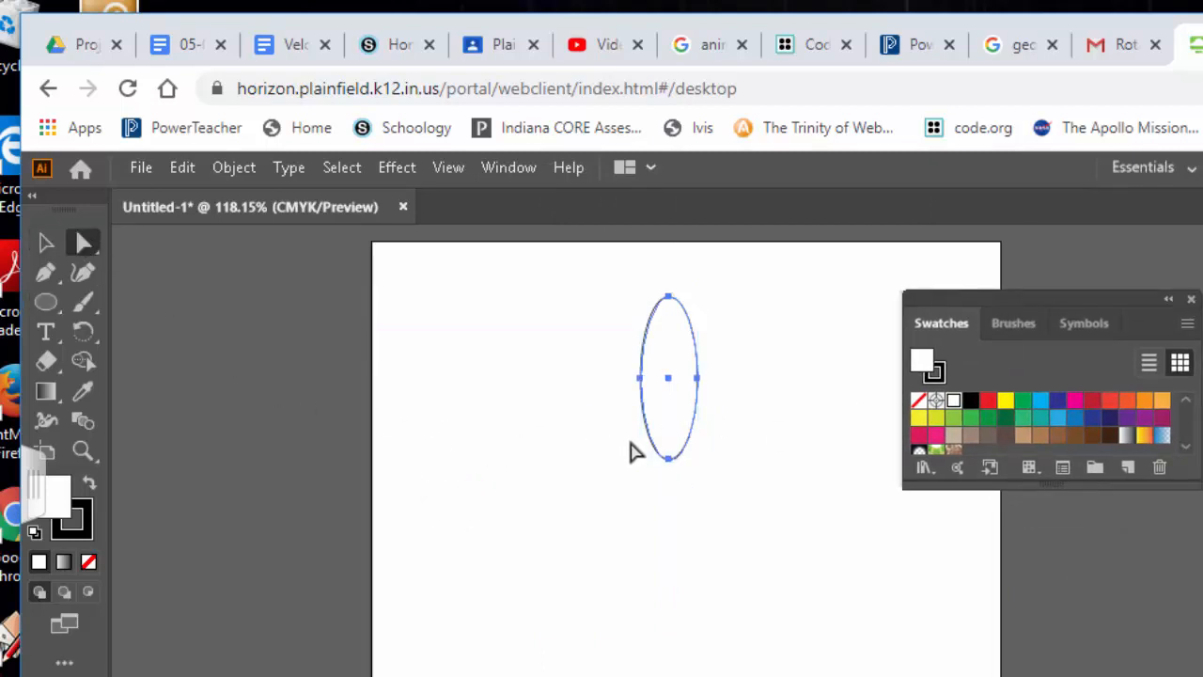
{"action": "left_click_drag", "start_coordinate": [628, 438], "coordinate": [703, 500]}
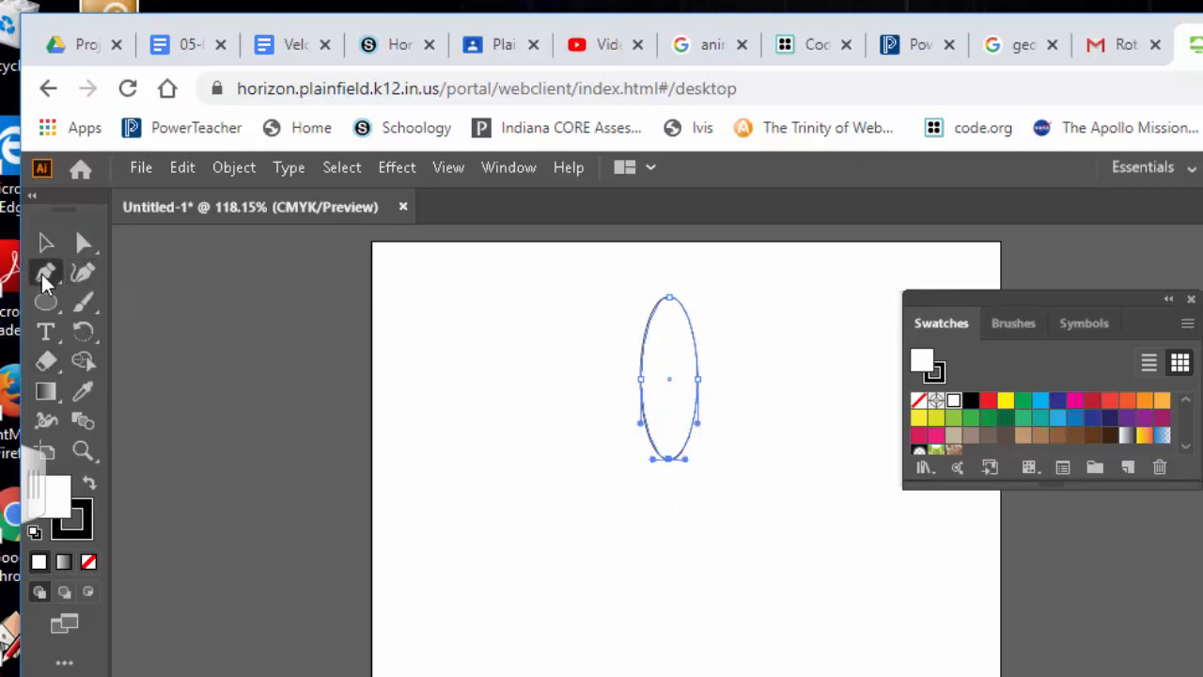
{"action": "left_click", "coordinate": [45, 272]}
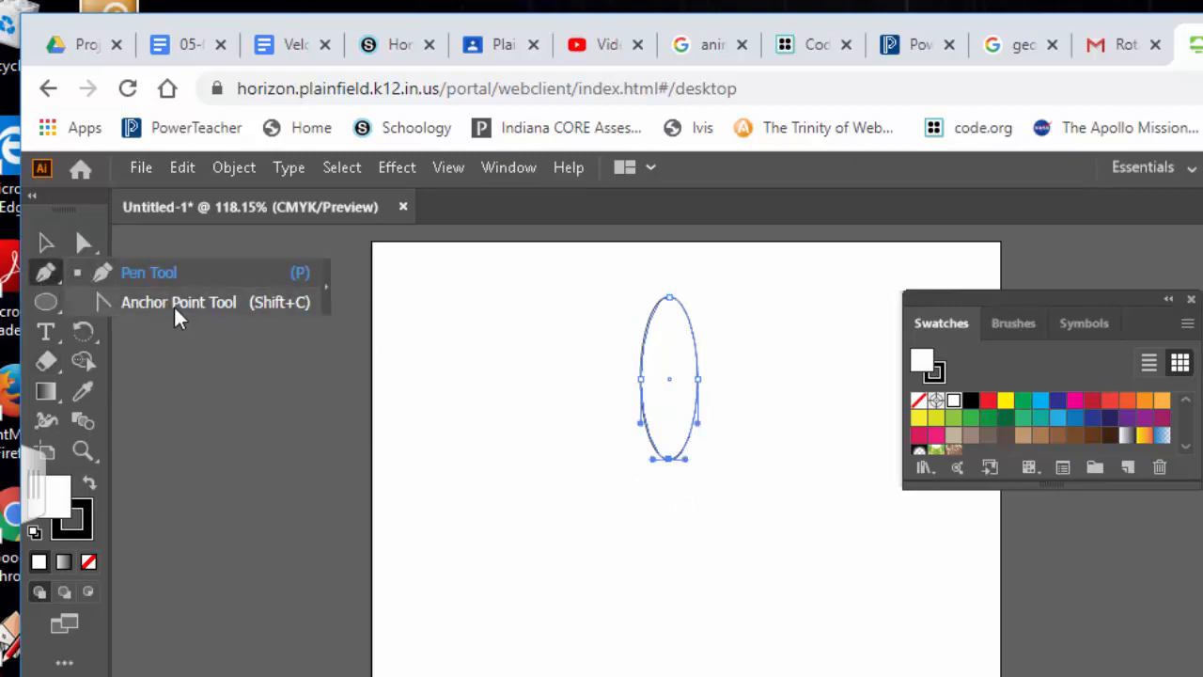
{"action": "key", "text": "shift+c"}
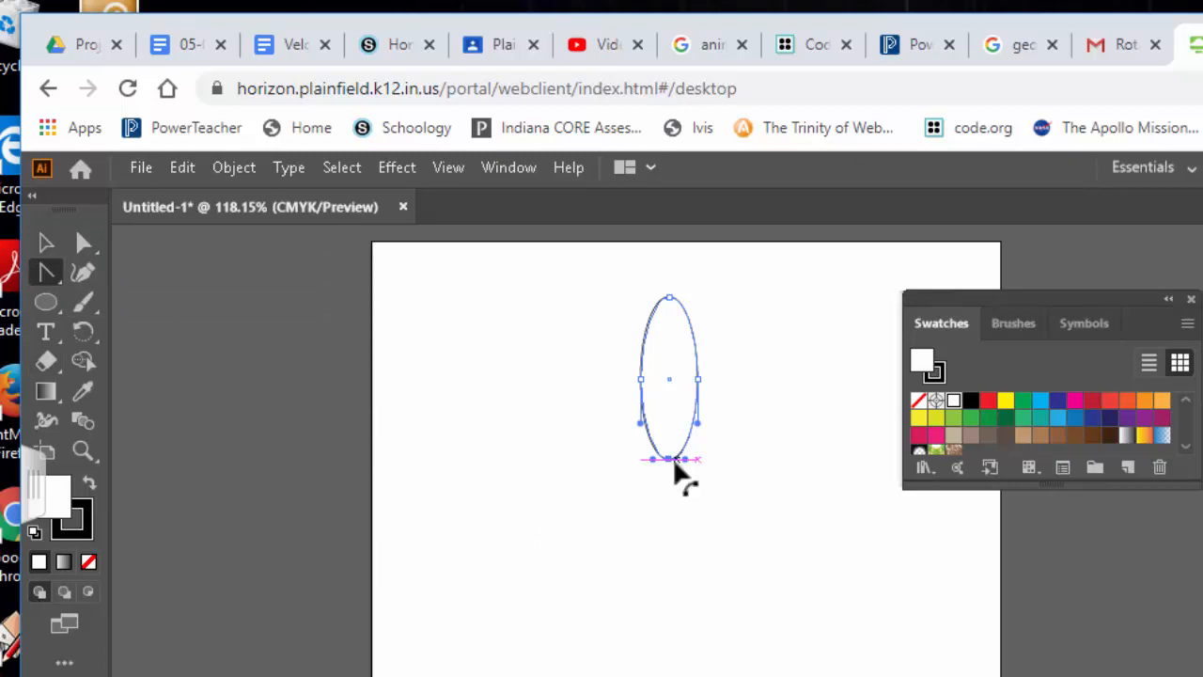
{"action": "left_click", "coordinate": [670, 460]}
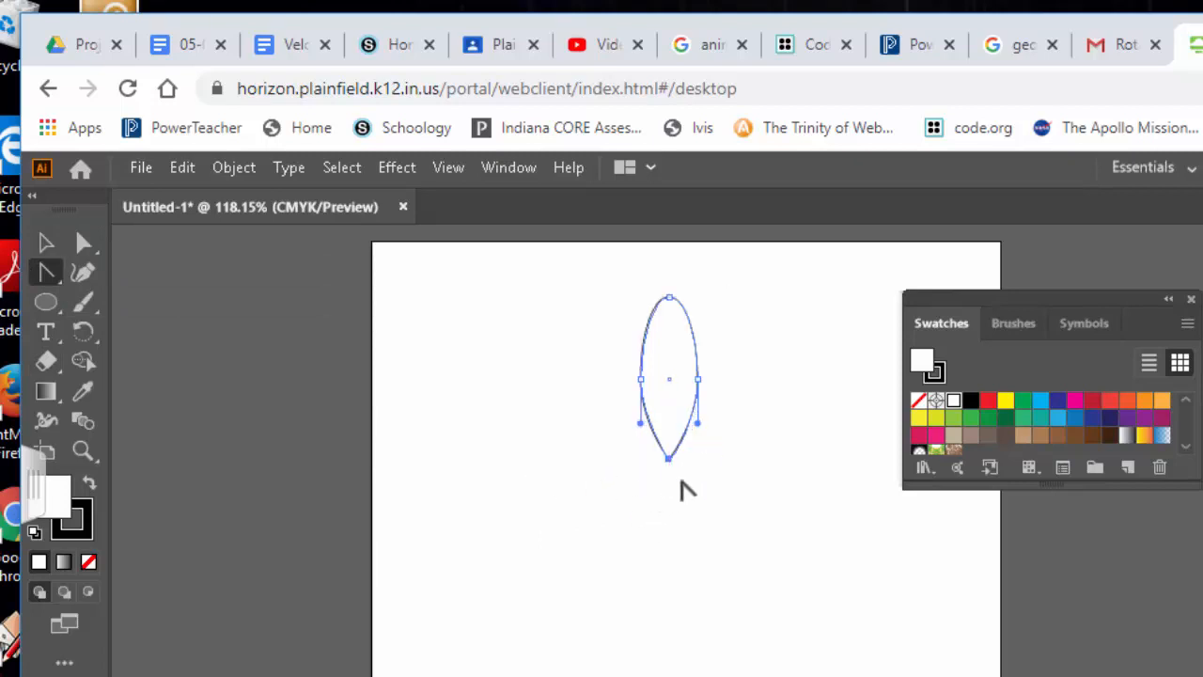
{"action": "left_click", "coordinate": [46, 272]}
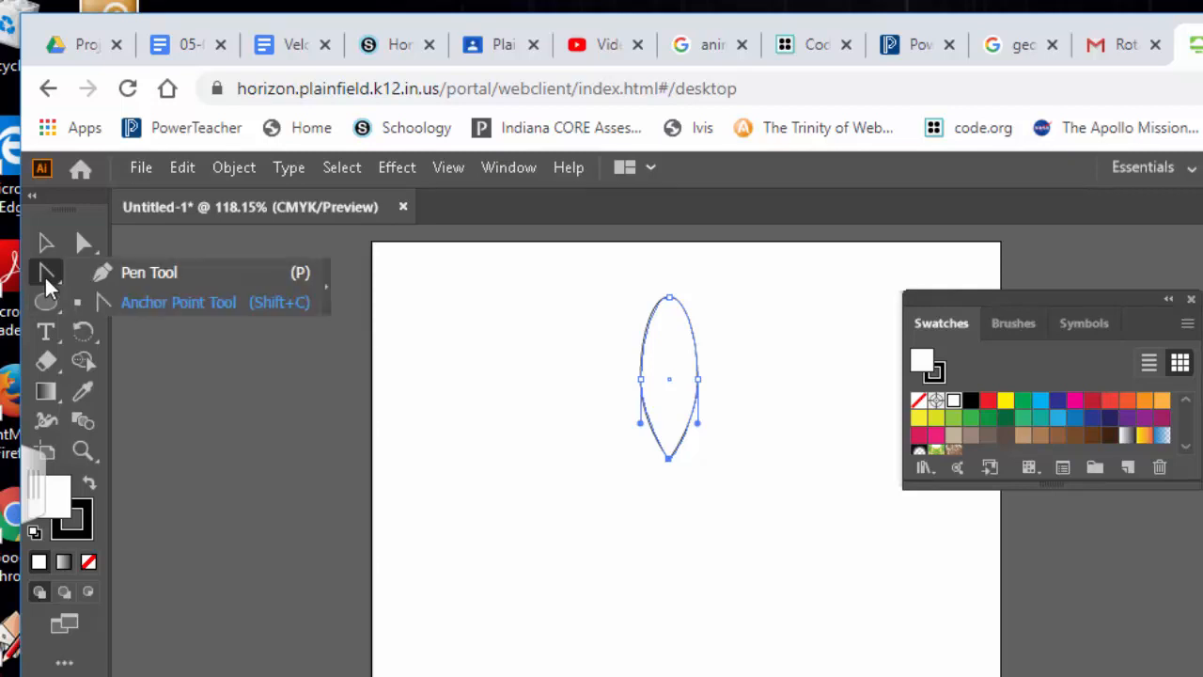
{"action": "left_click", "coordinate": [170, 282]}
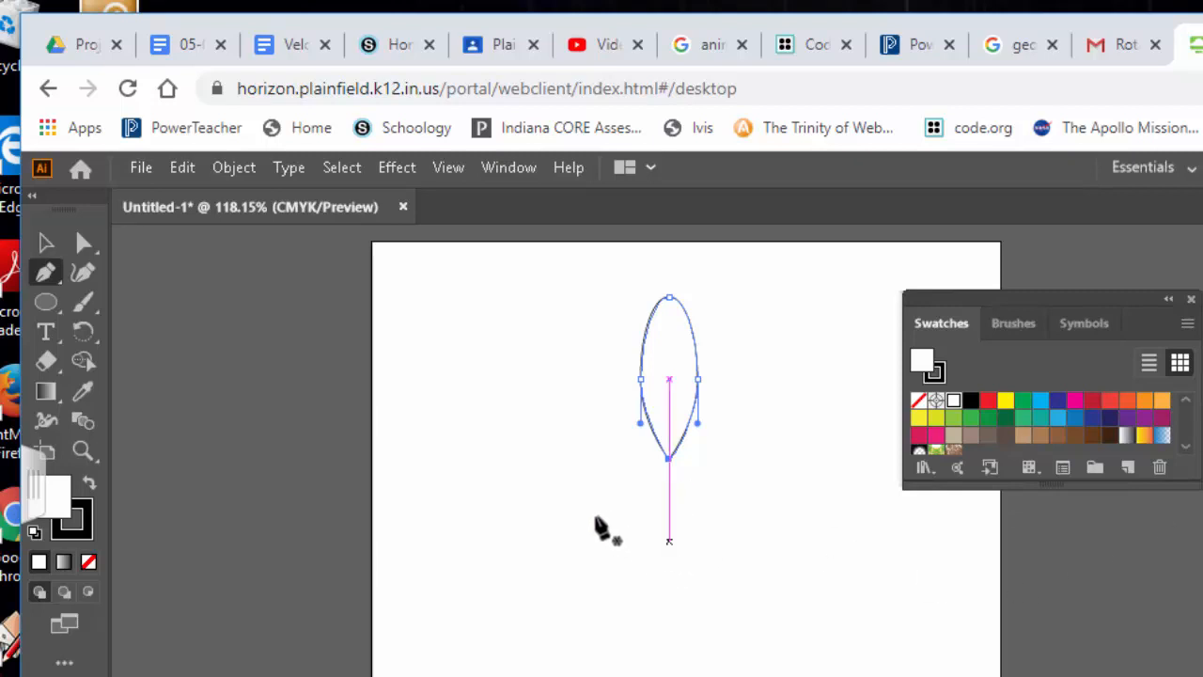
Fill the petal with the orange swatch and shift it up and to the left
{"action": "left_click", "coordinate": [47, 244]}
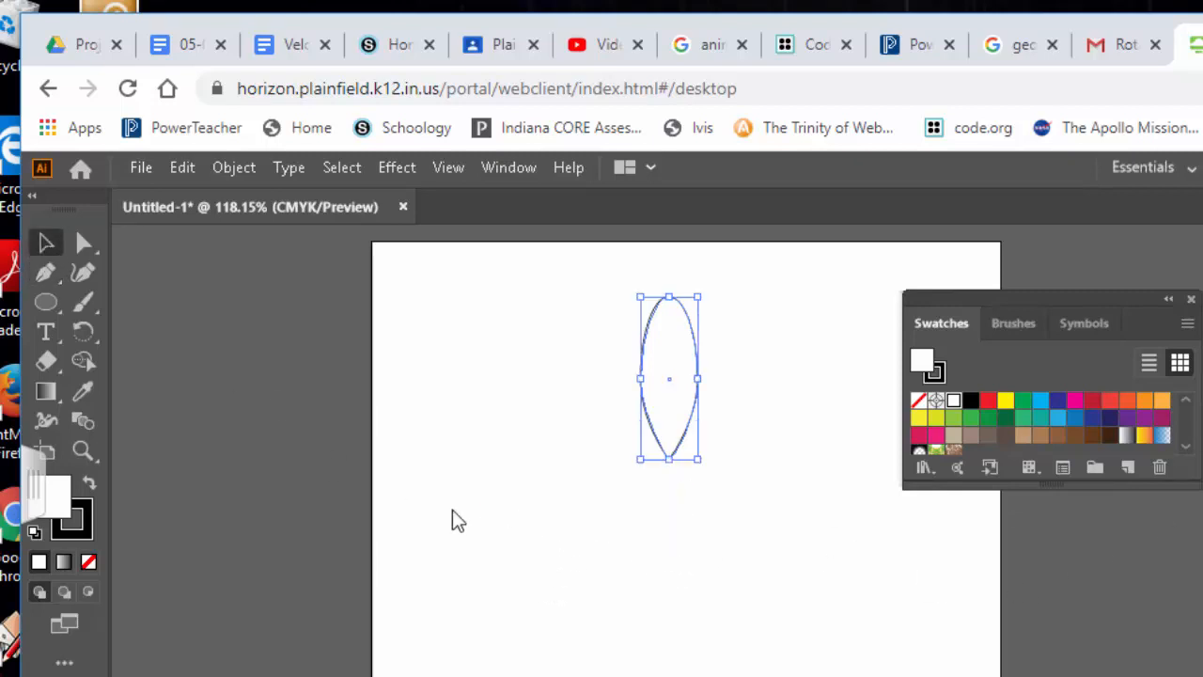
{"action": "left_click", "coordinate": [685, 472]}
{"action": "left_click", "coordinate": [671, 449]}
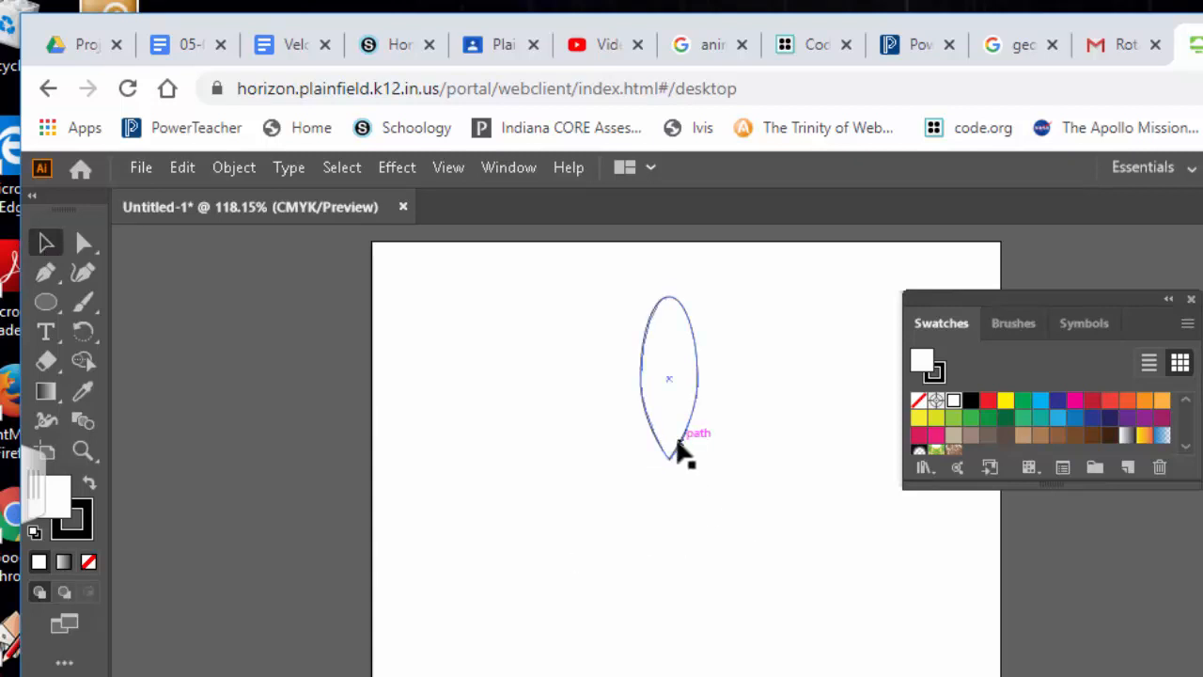
{"action": "left_click_drag", "start_coordinate": [679, 456], "coordinate": [669, 456]}
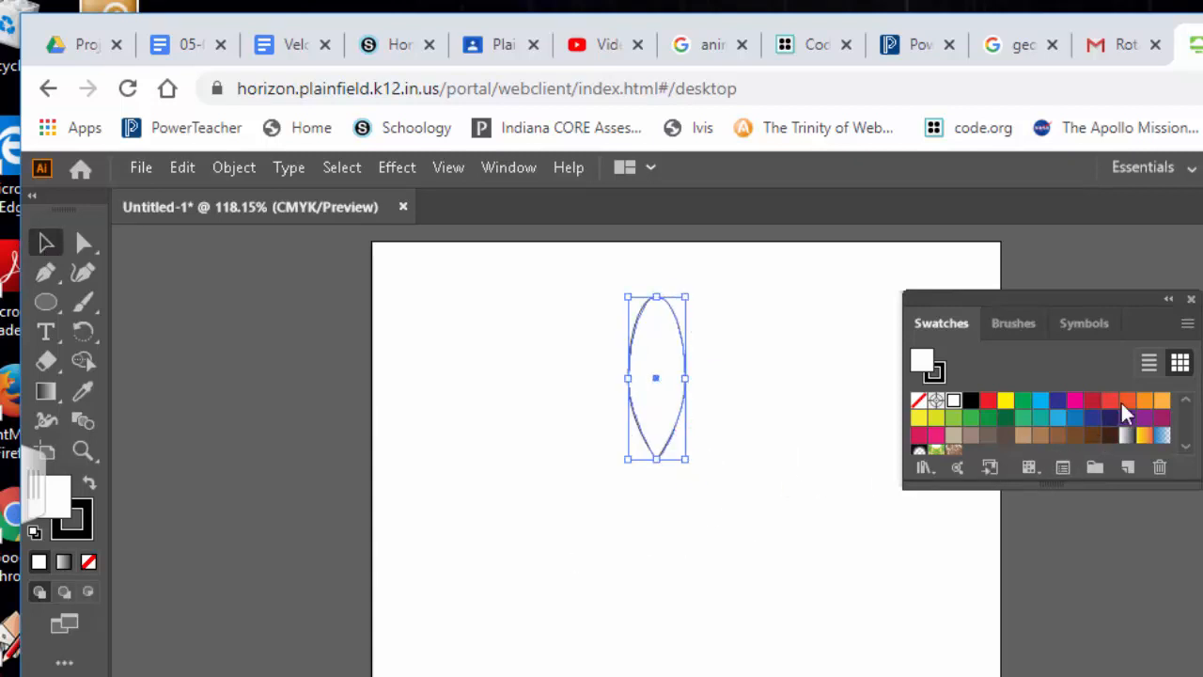
{"action": "left_click", "coordinate": [1161, 404]}
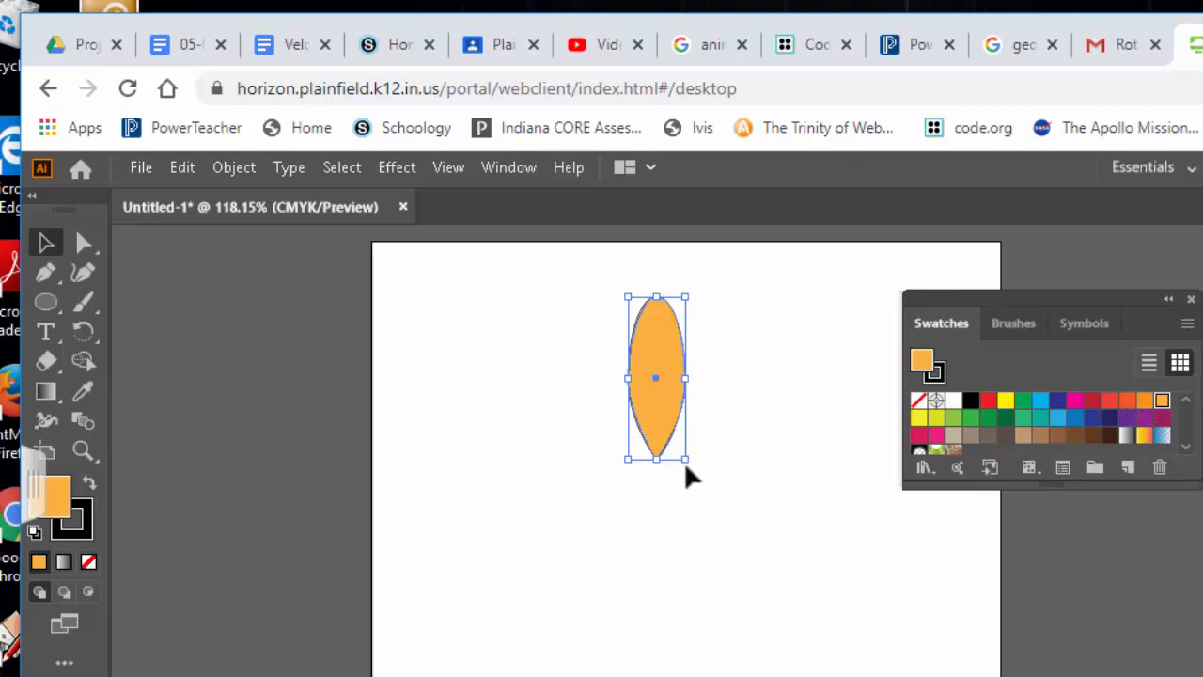
{"action": "left_click_drag", "start_coordinate": [651, 427], "coordinate": [622, 404]}
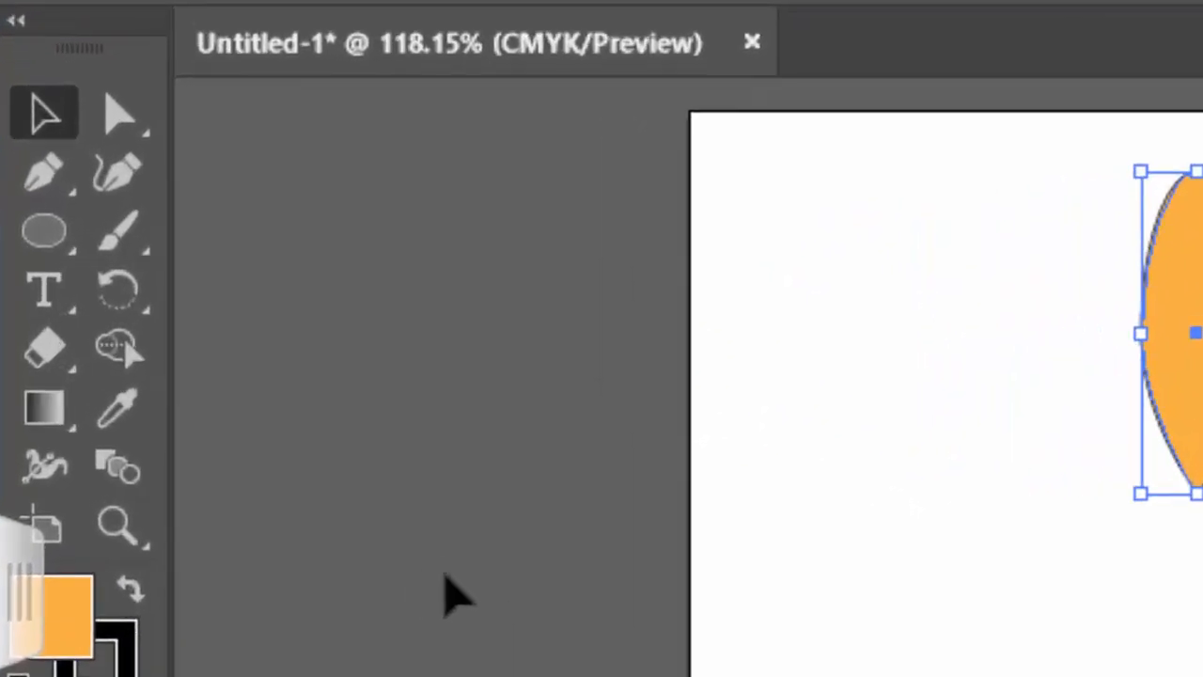
With the Rotate tool, Alt-click just below the petal's tip to set the pivot
{"action": "left_click", "coordinate": [116, 291]}
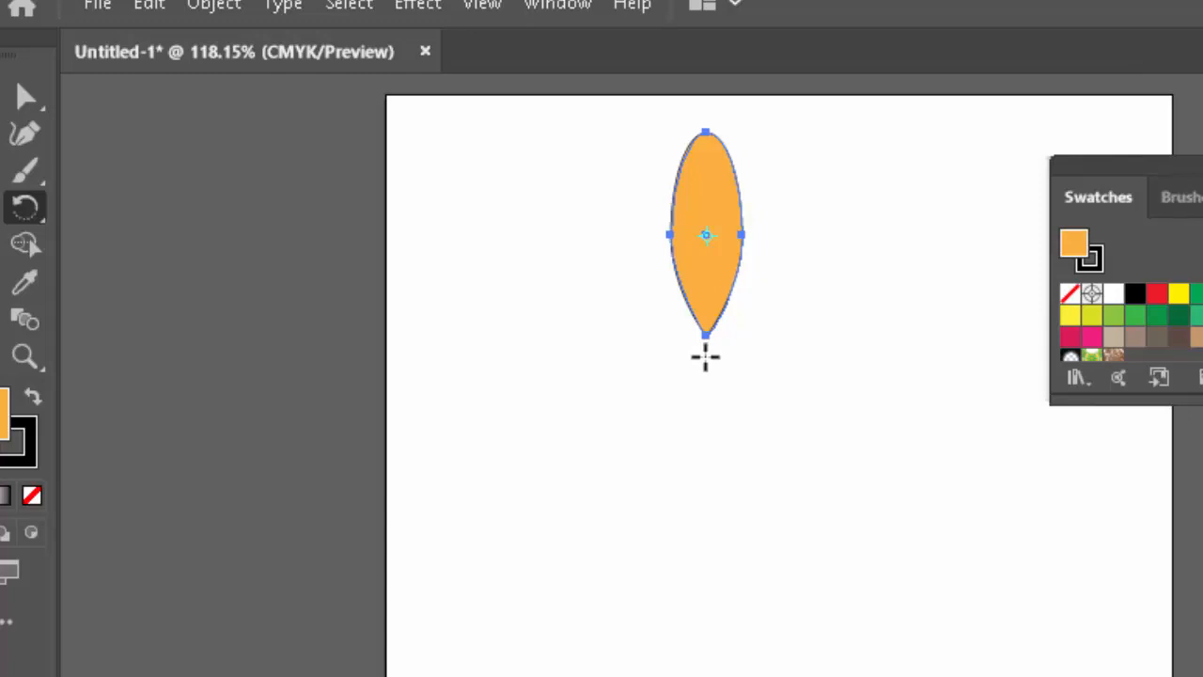
{"action": "key", "text": "alt"}
{"action": "left_click", "coordinate": [705, 355], "text": "alt"}
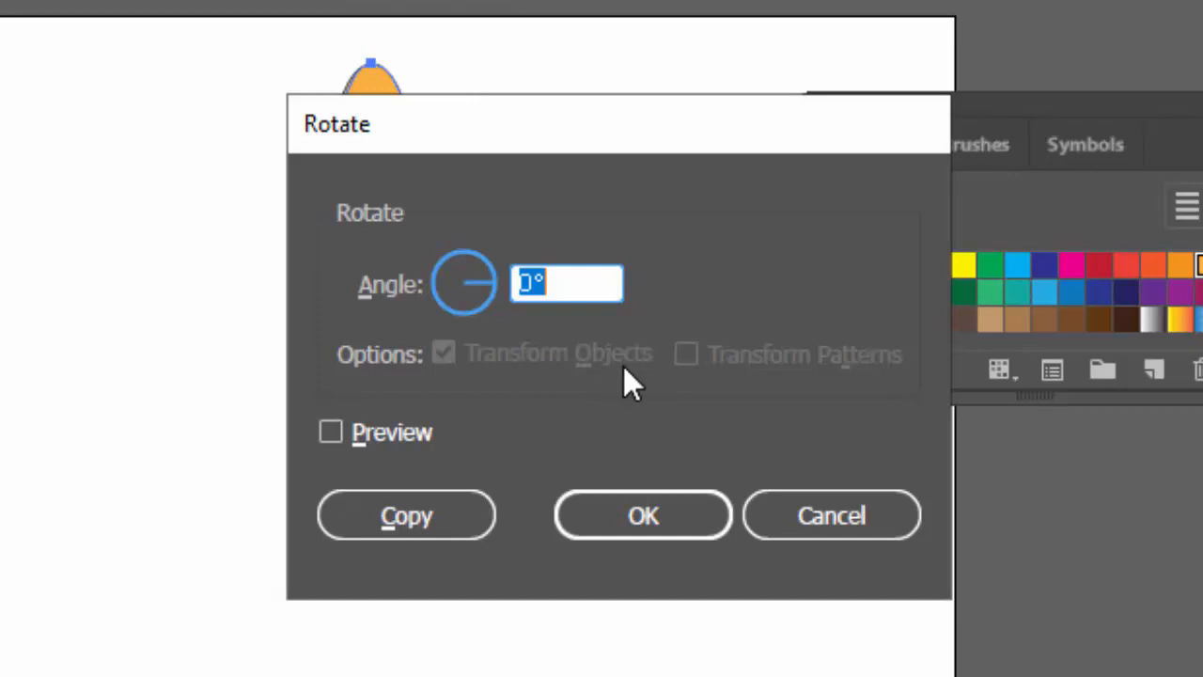
Copy the petal at a 360/12 angle, repeat with Ctrl+D, then select all petals
{"action": "type", "text": "360"}
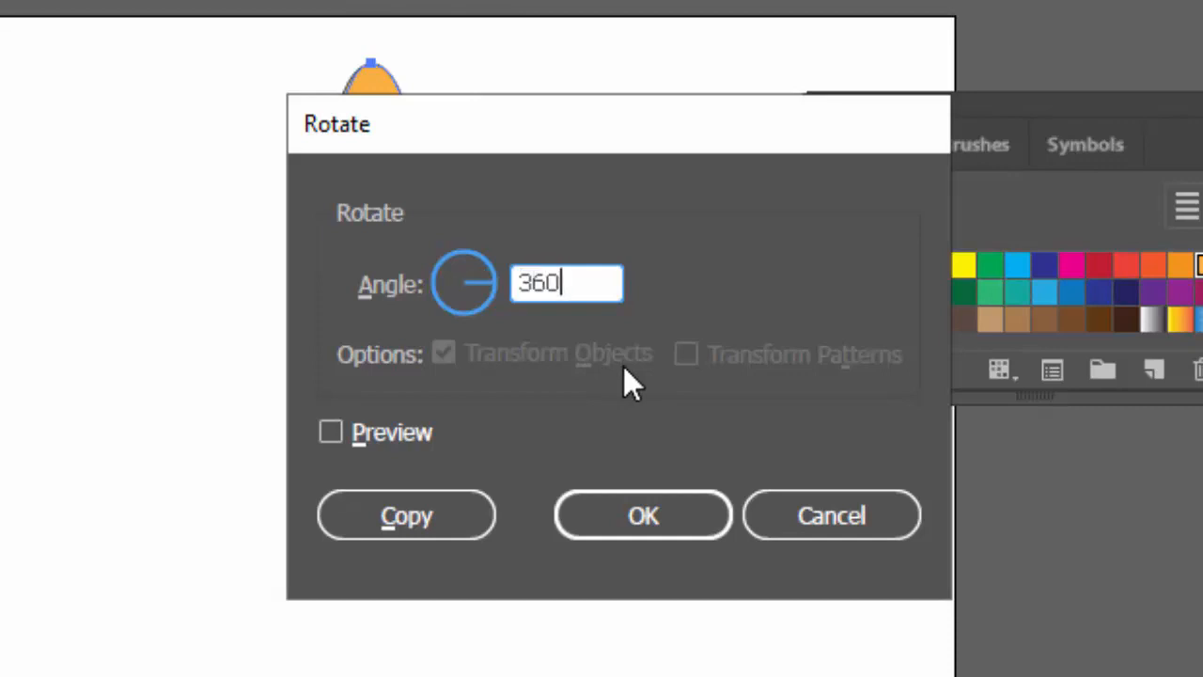
{"action": "type", "text": "/"}
{"action": "type", "text": "12"}
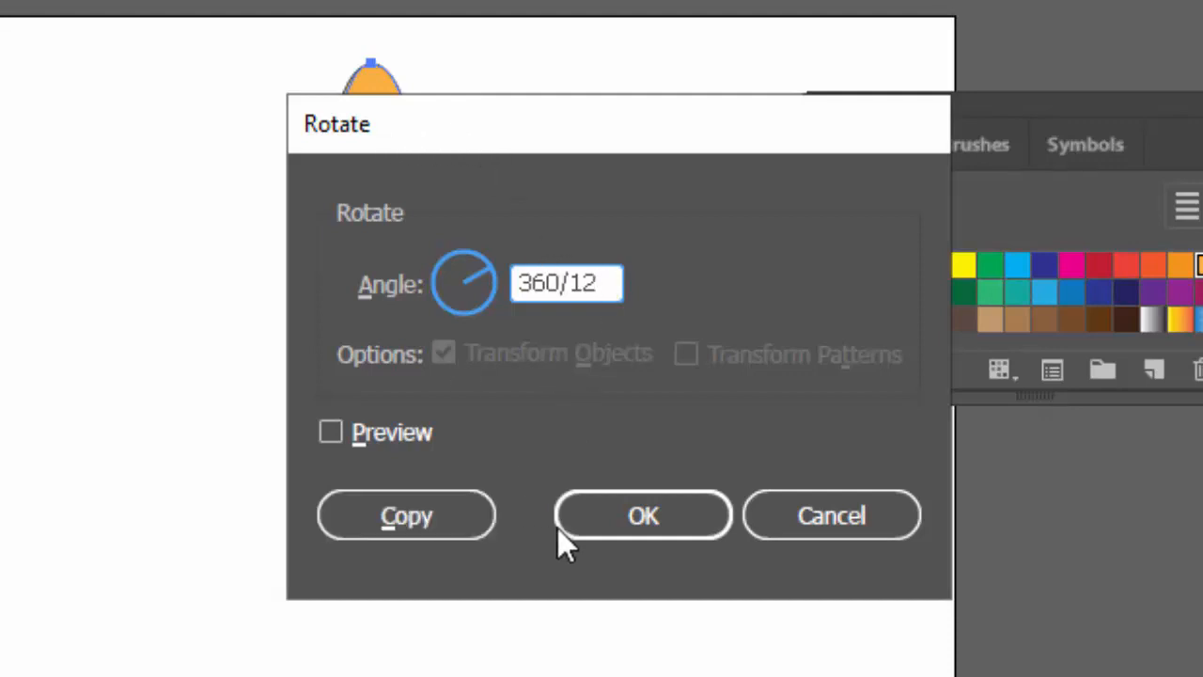
{"action": "left_click", "coordinate": [389, 521]}
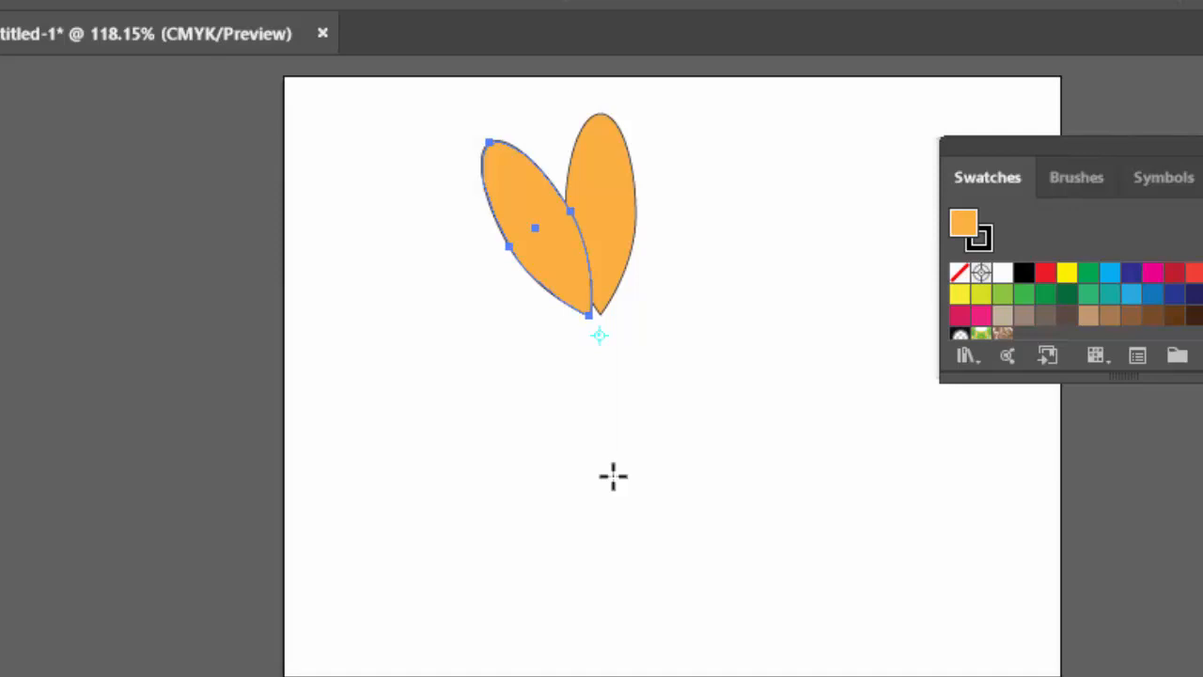
{"action": "key", "text": "ctrl+d"}
{"action": "key", "text": "ctrl+d"}
{"action": "key", "text": "ctrl+d"}
{"action": "key", "text": "ctrl+d"}
{"action": "key", "text": "ctrl+d"}
{"action": "key", "text": "ctrl+d"}
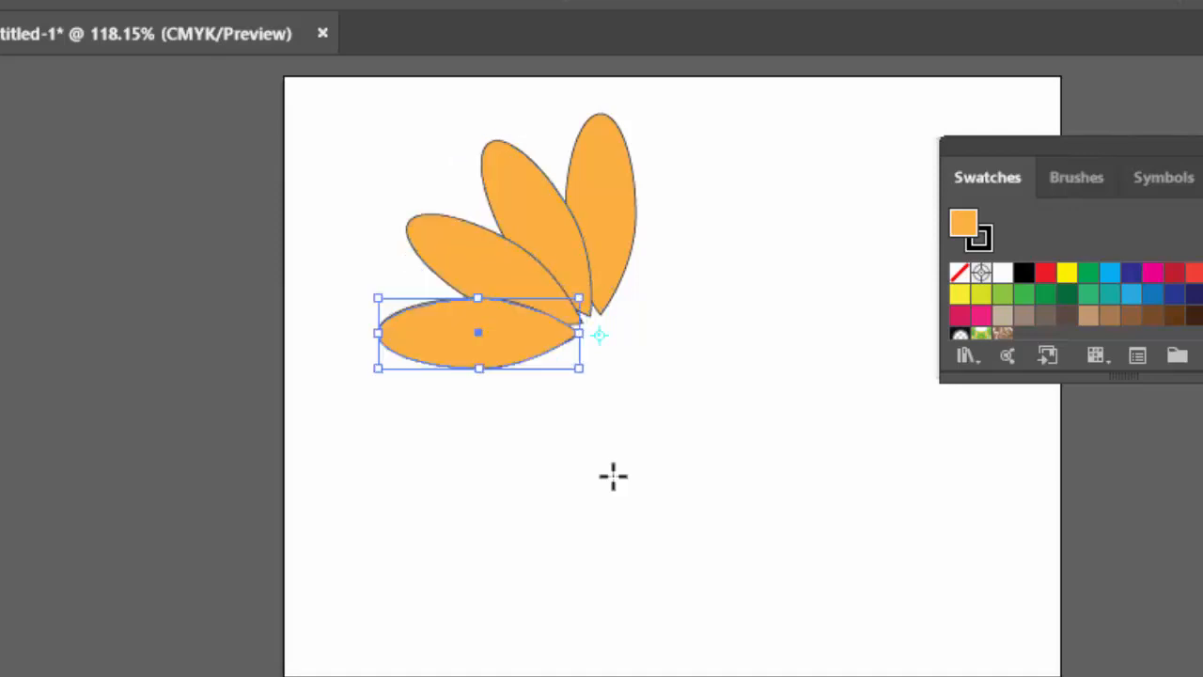
{"action": "key", "text": "ctrl+d"}
{"action": "key", "text": "ctrl+d"}
{"action": "key", "text": "ctrl+d"}
{"action": "key", "text": "ctrl+d"}
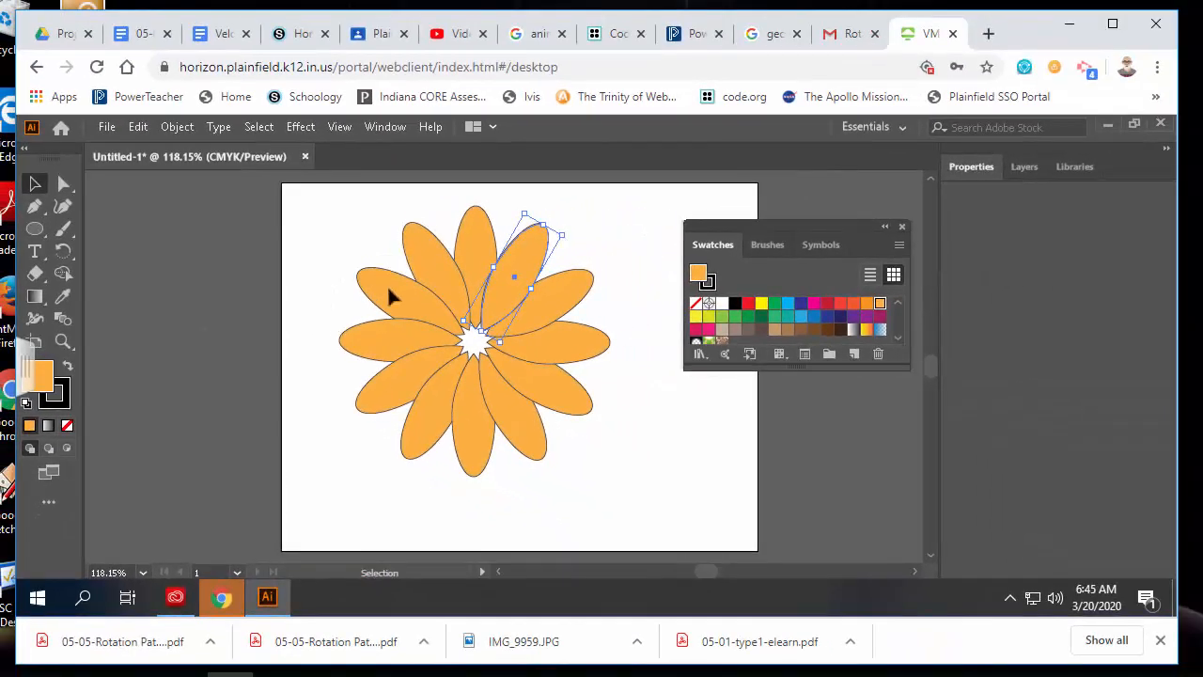
{"action": "left_click_drag", "start_coordinate": [333, 249], "coordinate": [596, 429]}
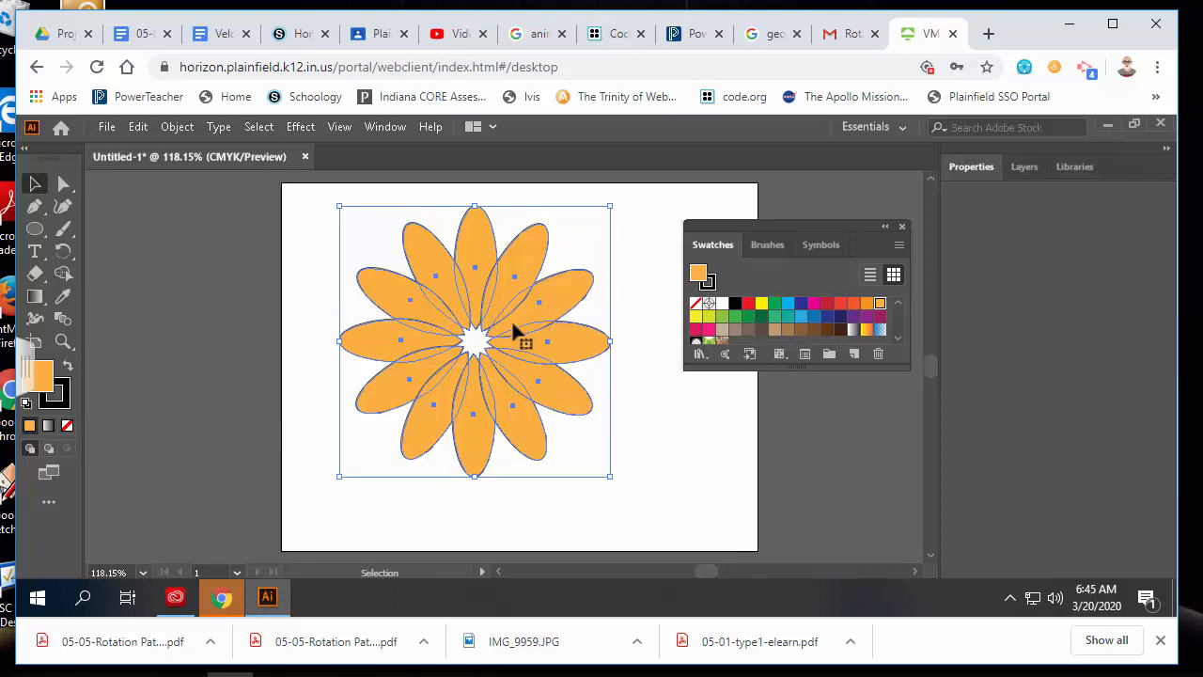
Group the orange flower, scale it down proportionally and leave it in the artboard's upper-left corner
{"action": "key", "text": "ctrl+g"}
{"action": "left_click_drag", "start_coordinate": [609, 207], "coordinate": [508, 325]}
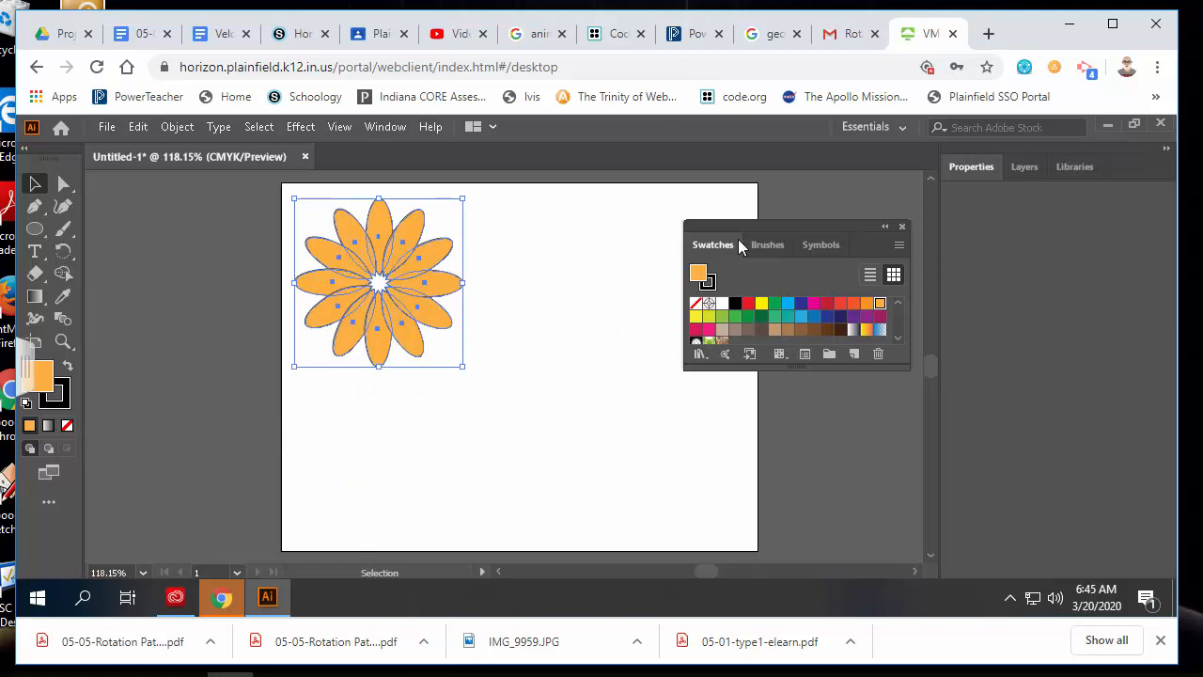
{"action": "left_click_drag", "start_coordinate": [759, 226], "coordinate": [848, 261]}
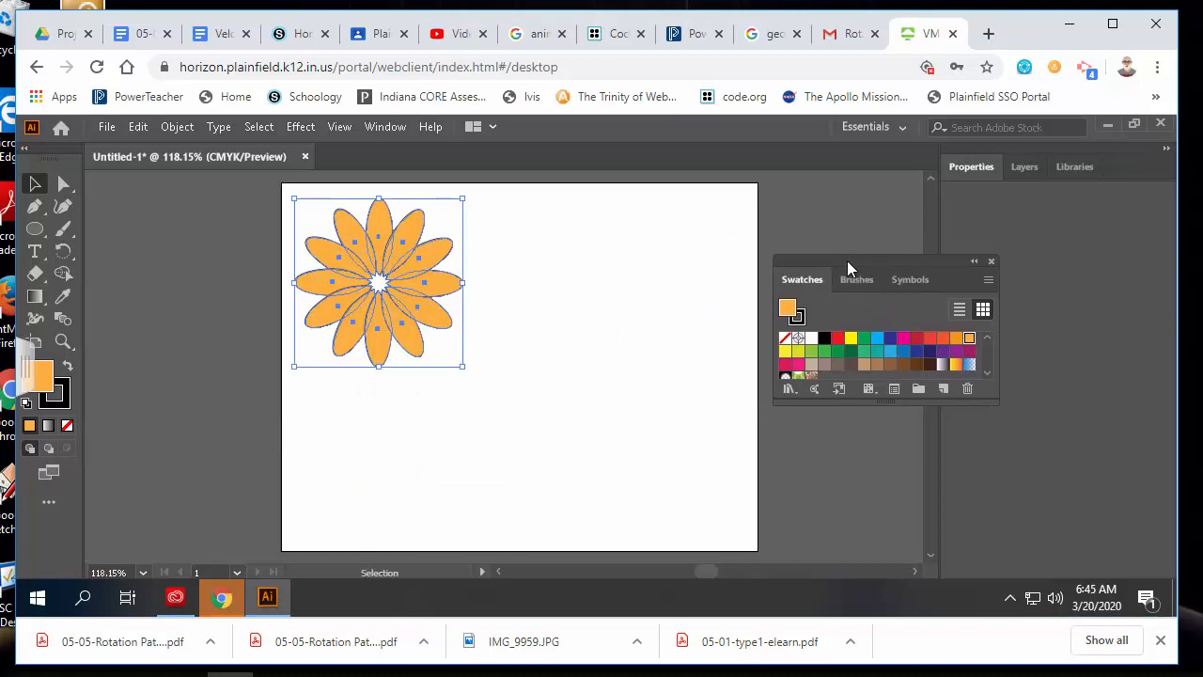
{"action": "left_click", "coordinate": [551, 320]}
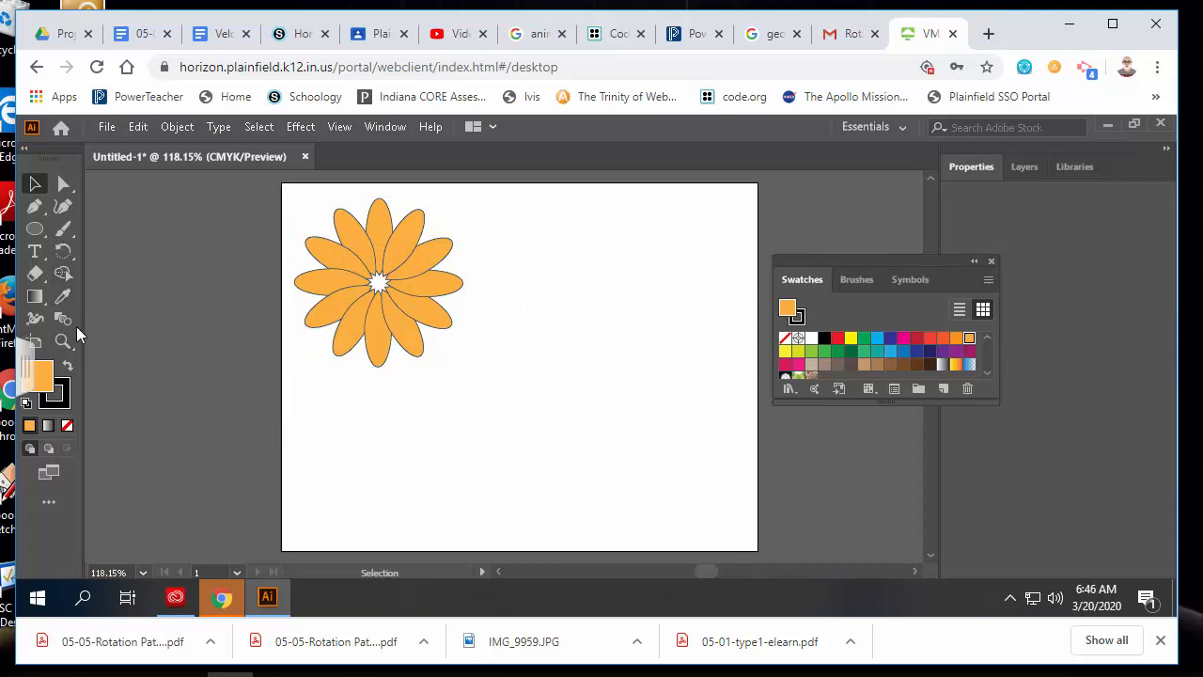
Draw a narrow three-point triangle with the Pen tool to the right of the flower
{"action": "left_click", "coordinate": [35, 207]}
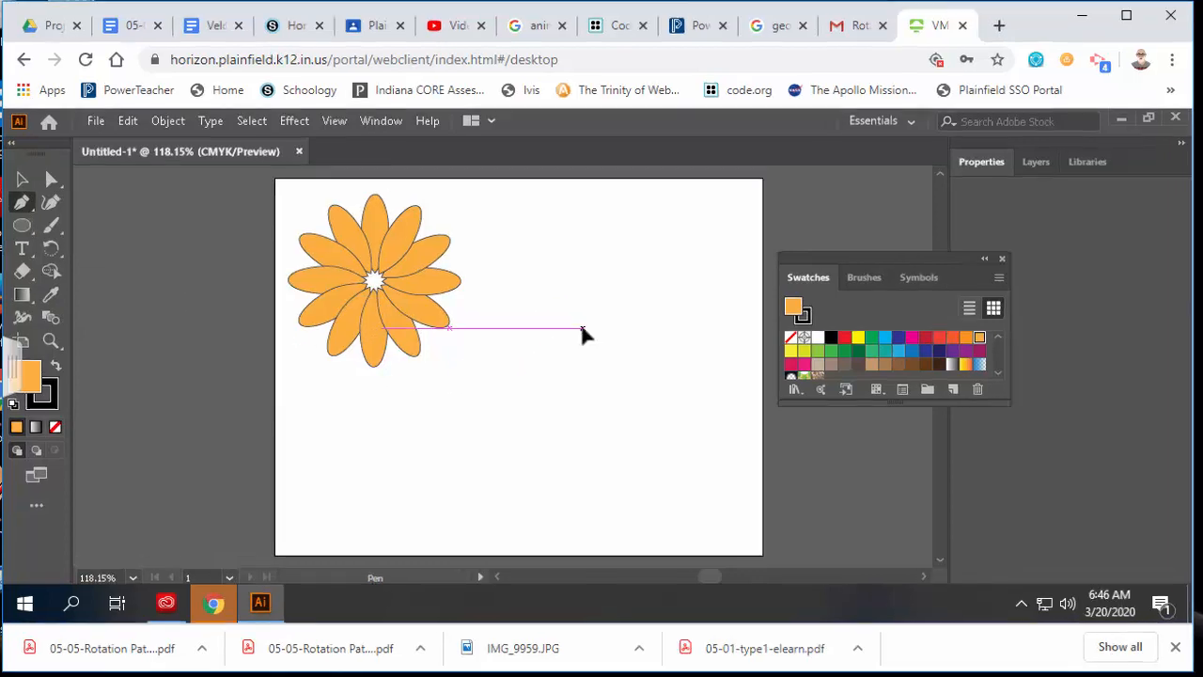
{"action": "left_click", "coordinate": [581, 328]}
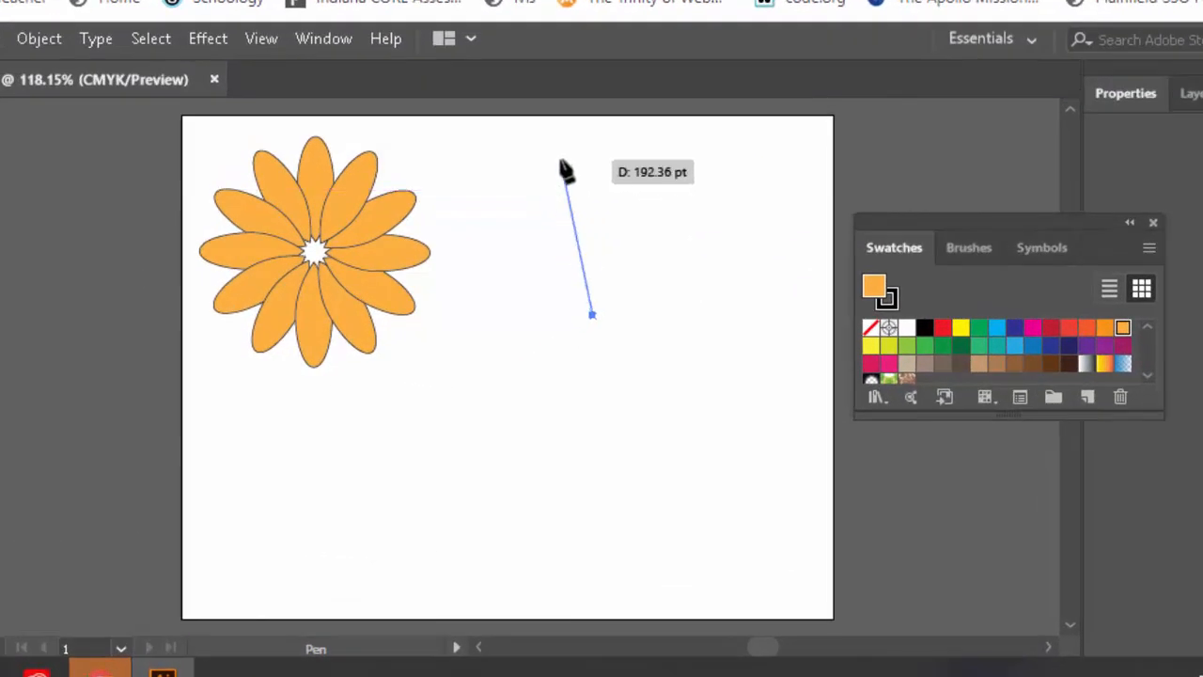
{"action": "left_click", "coordinate": [561, 159]}
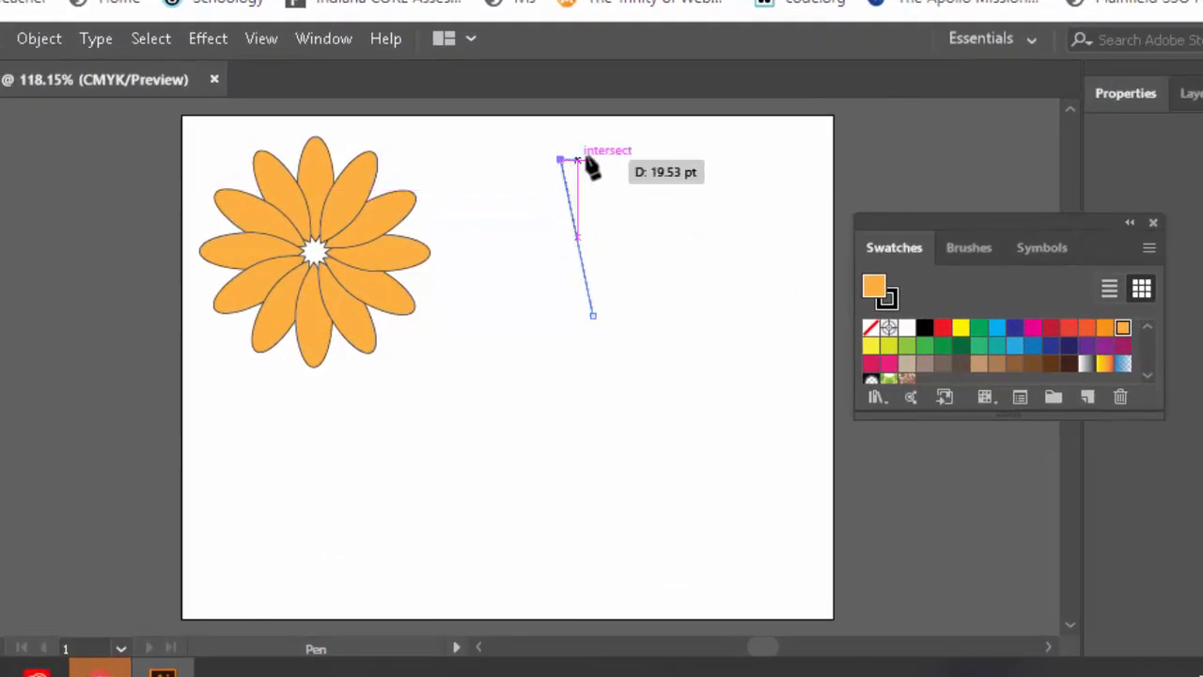
{"action": "left_click", "coordinate": [642, 159]}
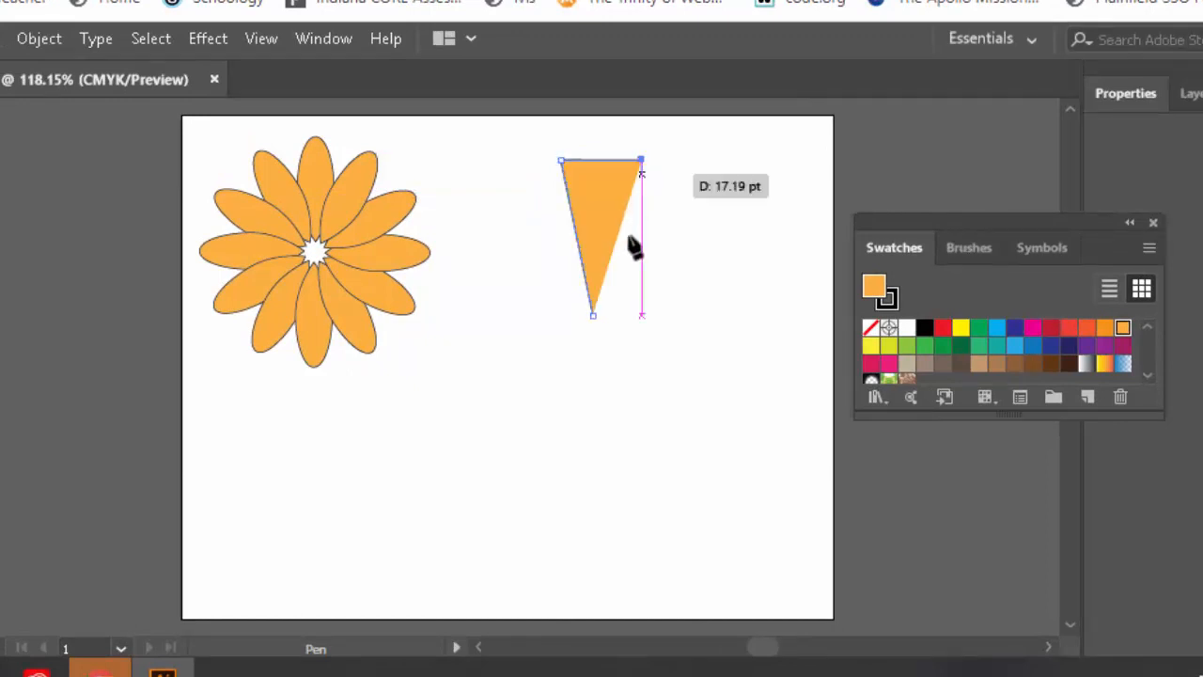
{"action": "left_click", "coordinate": [592, 315]}
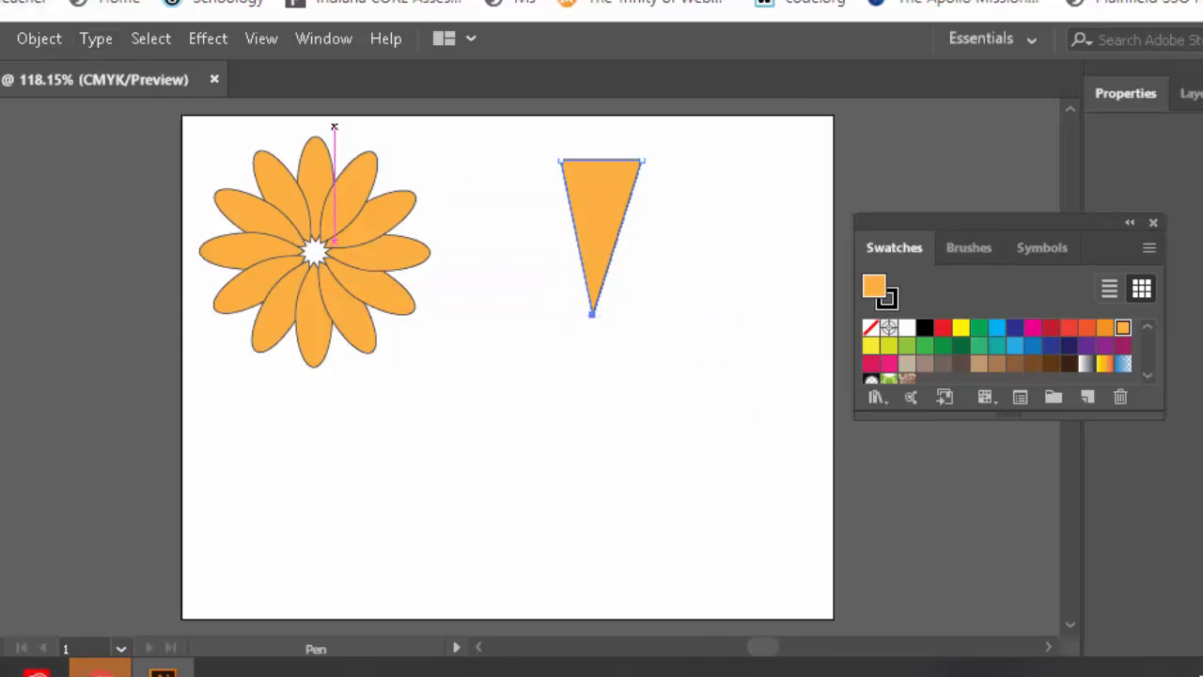
Fill the triangle red, shift its bottom tip right and nudge it into position
{"action": "key", "text": "v"}
{"action": "left_click_drag", "start_coordinate": [596, 236], "coordinate": [577, 230]}
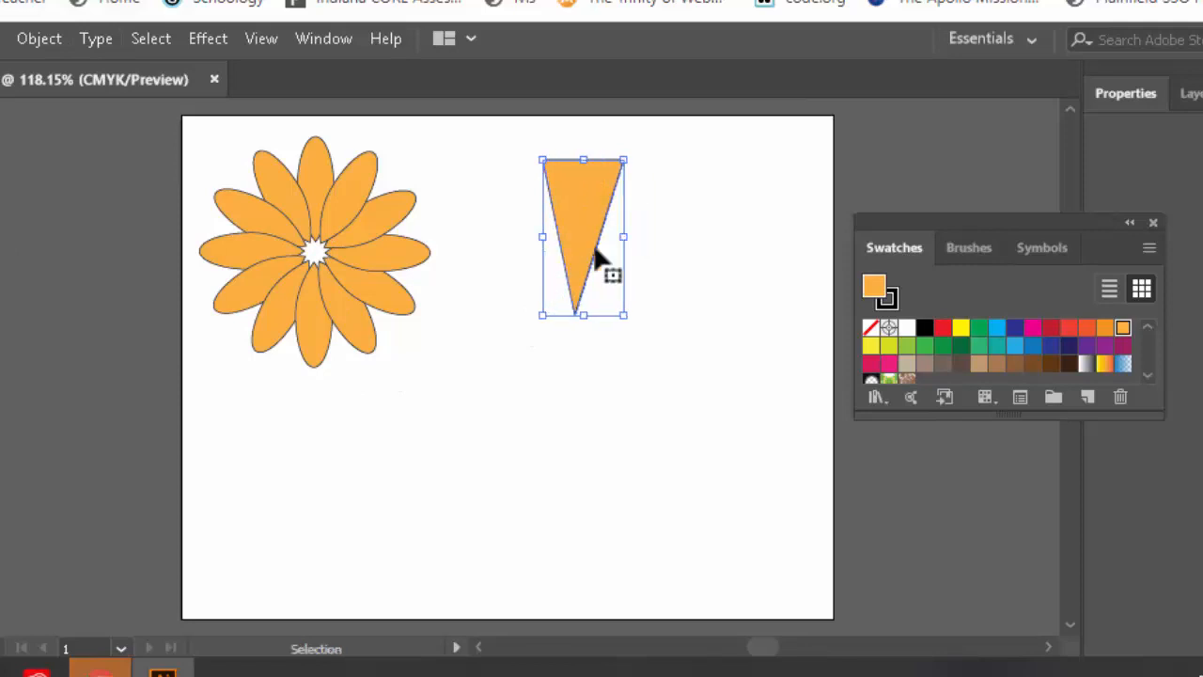
{"action": "left_click", "coordinate": [1051, 329]}
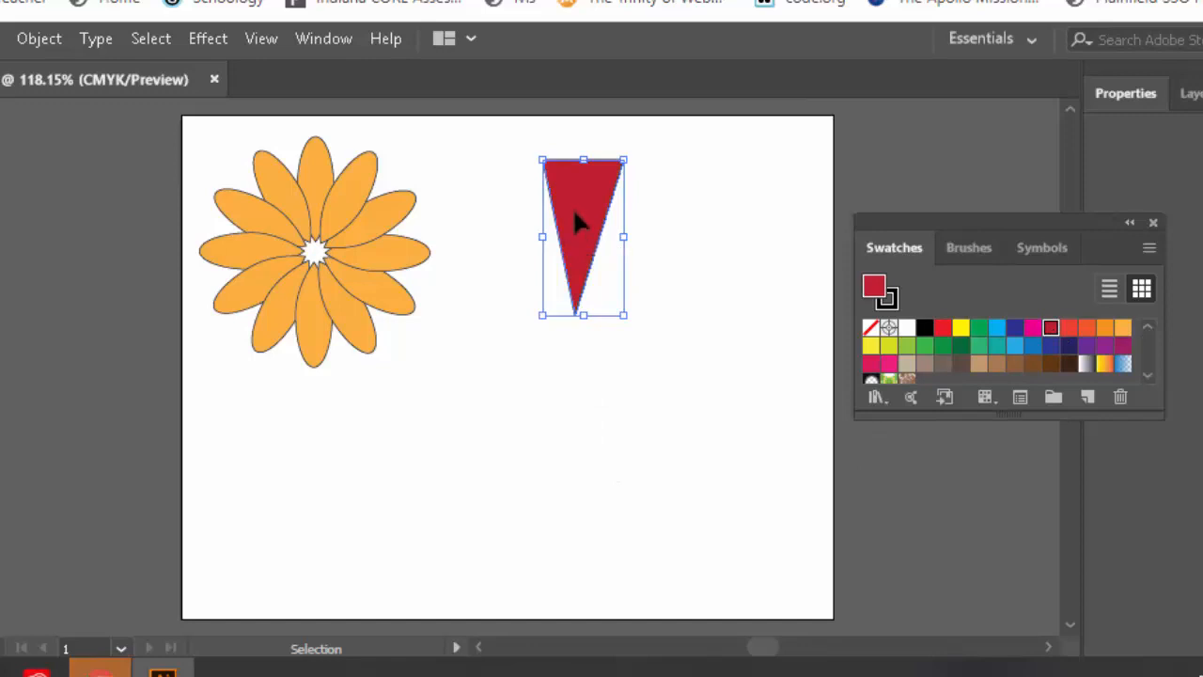
{"action": "left_click_drag", "start_coordinate": [575, 229], "coordinate": [575, 205]}
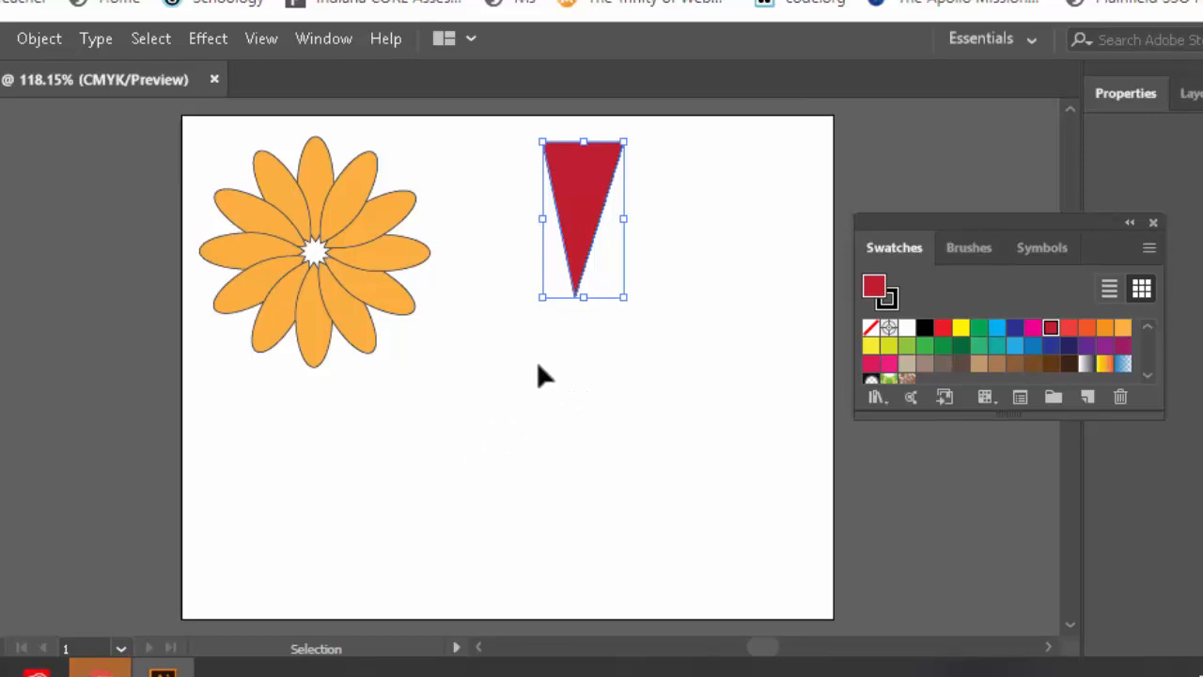
{"action": "key", "text": "a"}
{"action": "left_click_drag", "start_coordinate": [574, 297], "coordinate": [584, 297]}
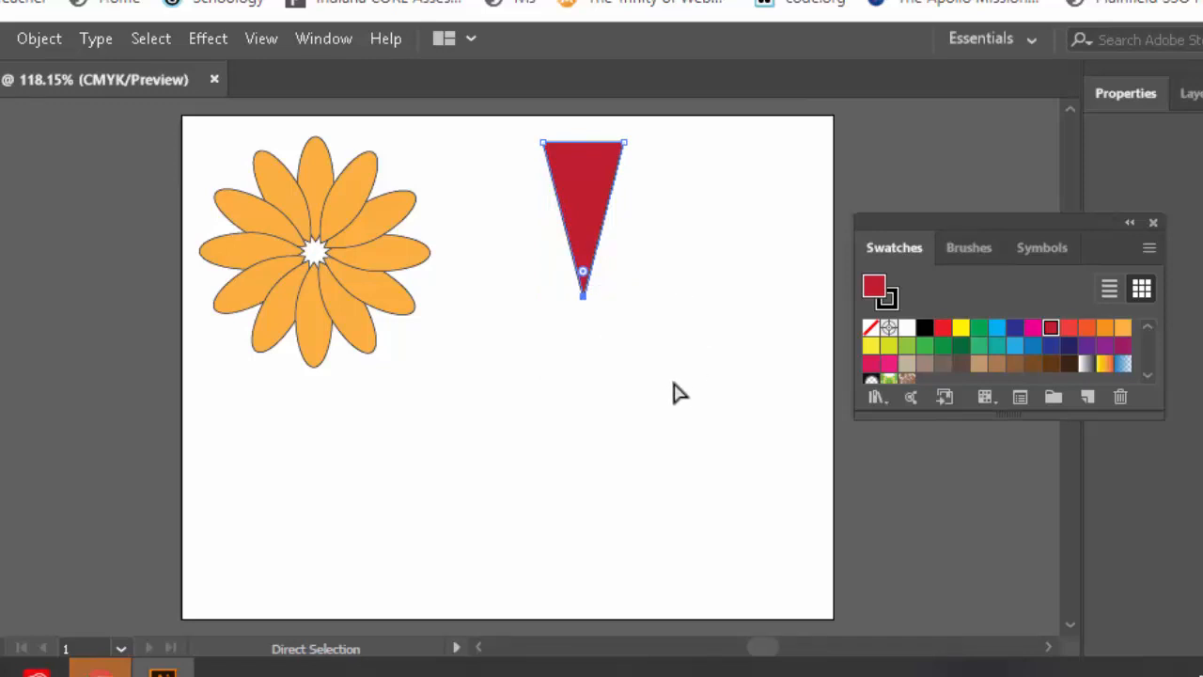
{"action": "key", "text": "v"}
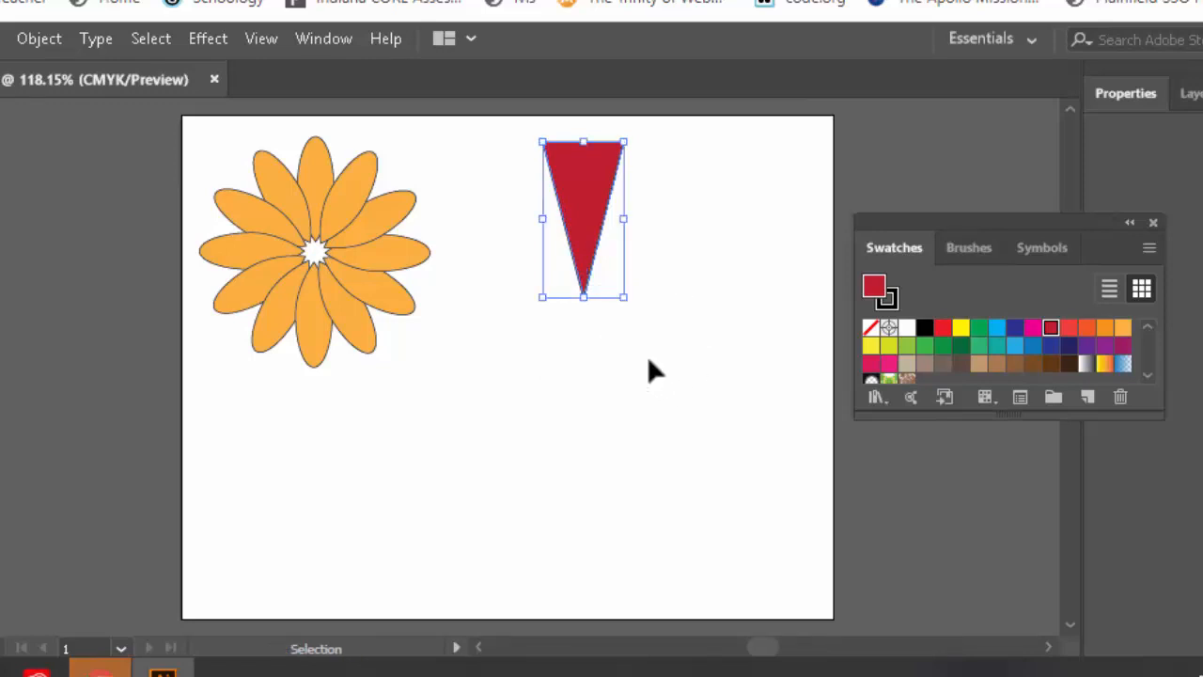
{"action": "left_click", "coordinate": [631, 393]}
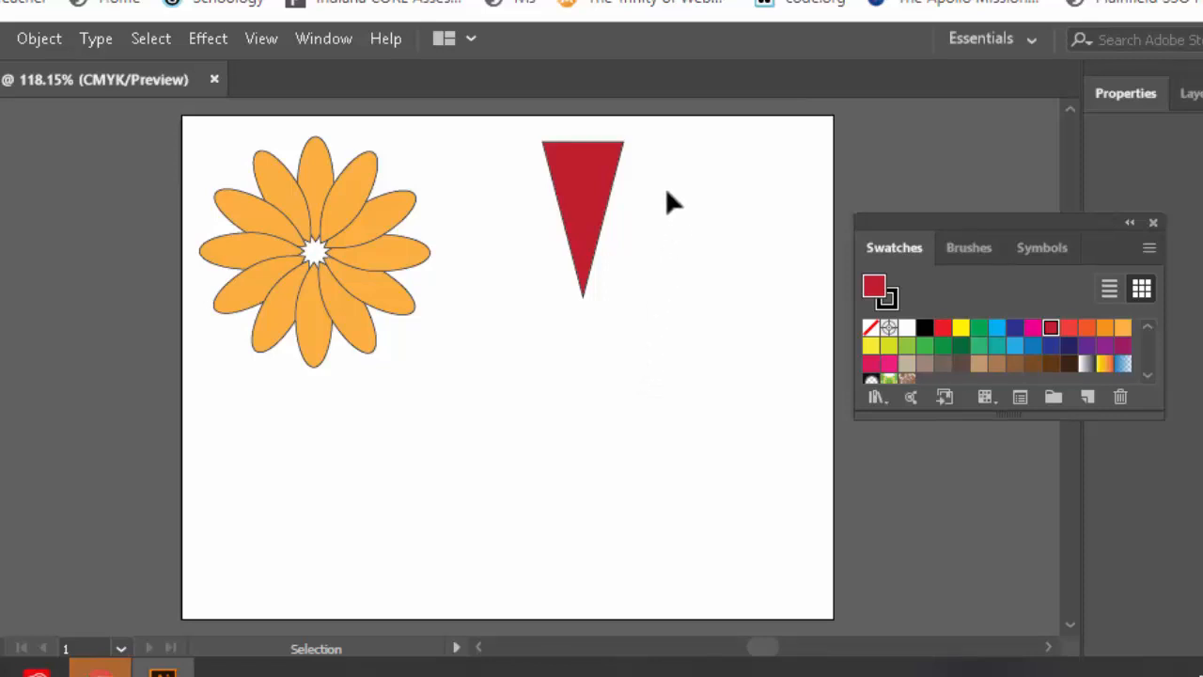
{"action": "left_click_drag", "start_coordinate": [586, 191], "coordinate": [615, 205]}
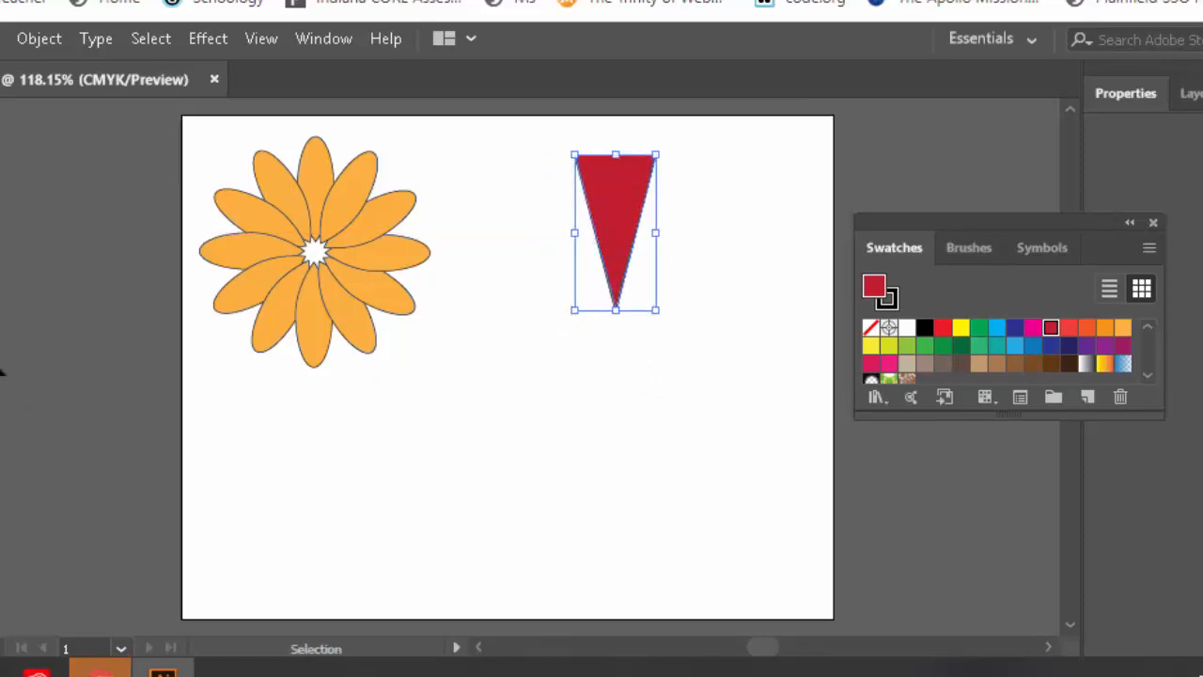
Rotate copies of the triangle by 360/8 around its bottom tip, repeating with Ctrl+D into a burst
{"action": "key", "text": "r"}
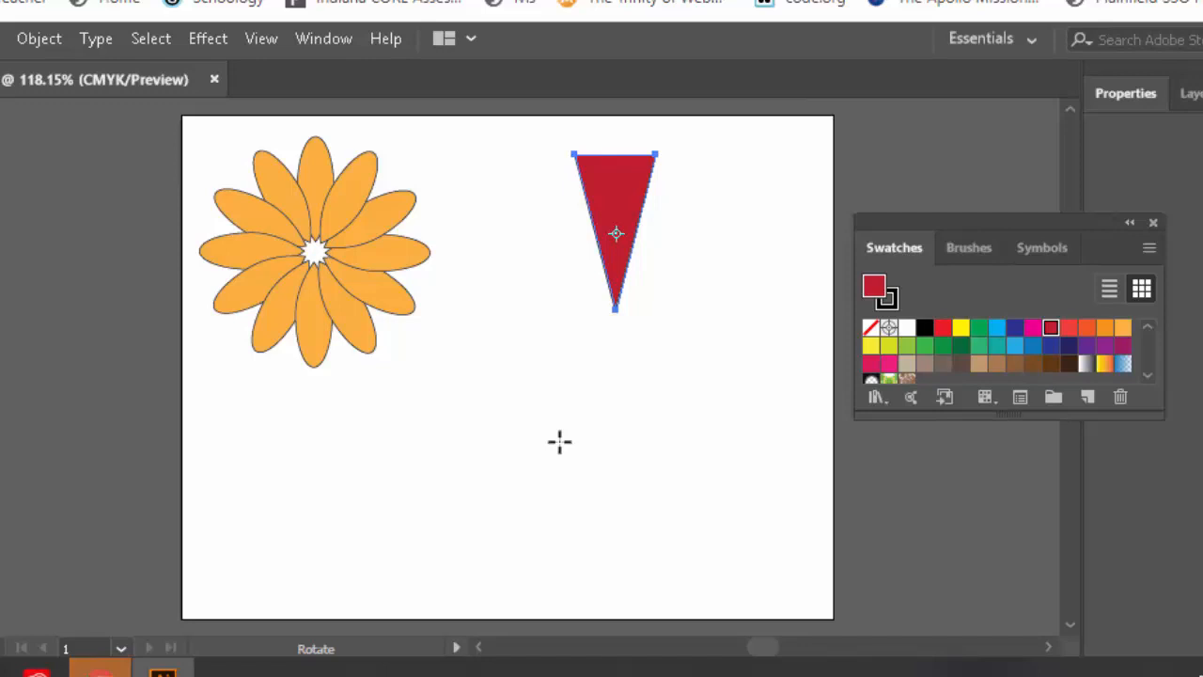
{"action": "left_click", "coordinate": [615, 328], "text": "alt"}
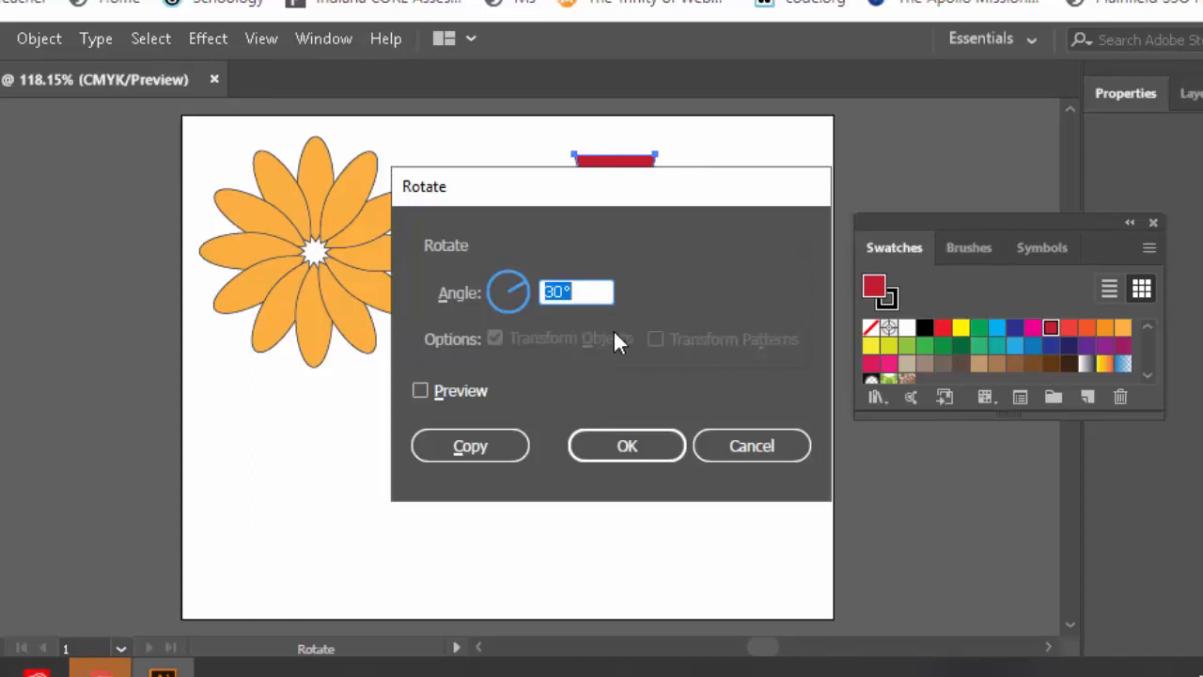
{"action": "type", "text": "360/"}
{"action": "type", "text": "8"}
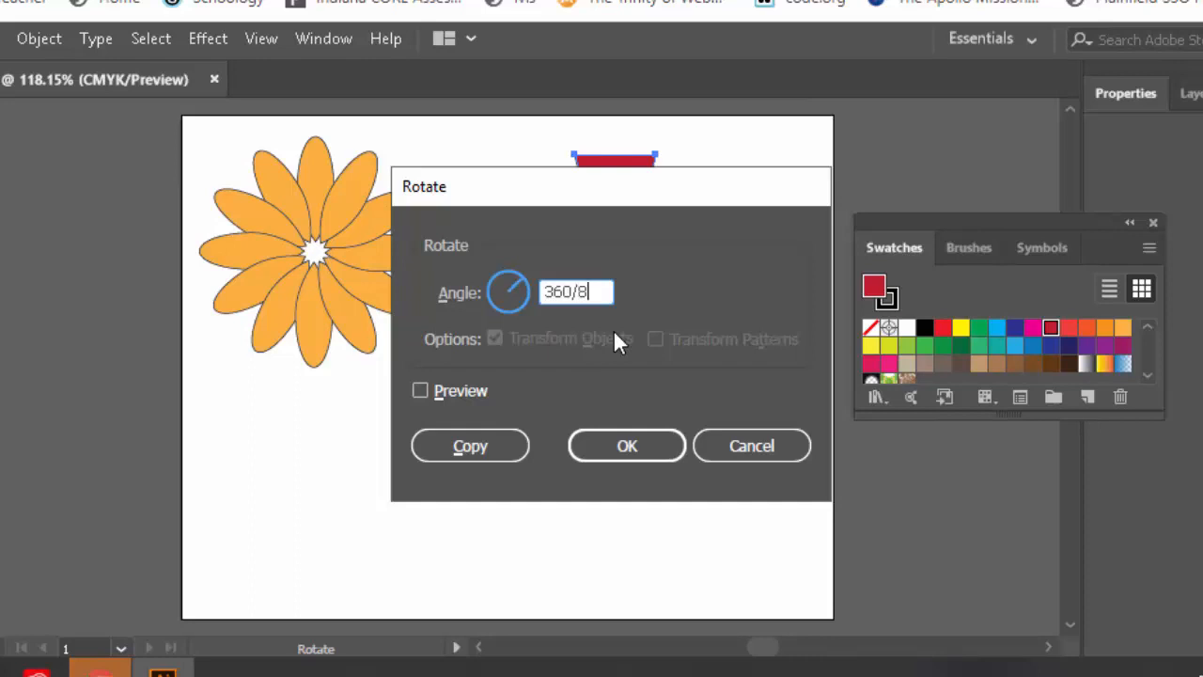
{"action": "left_click", "coordinate": [470, 446]}
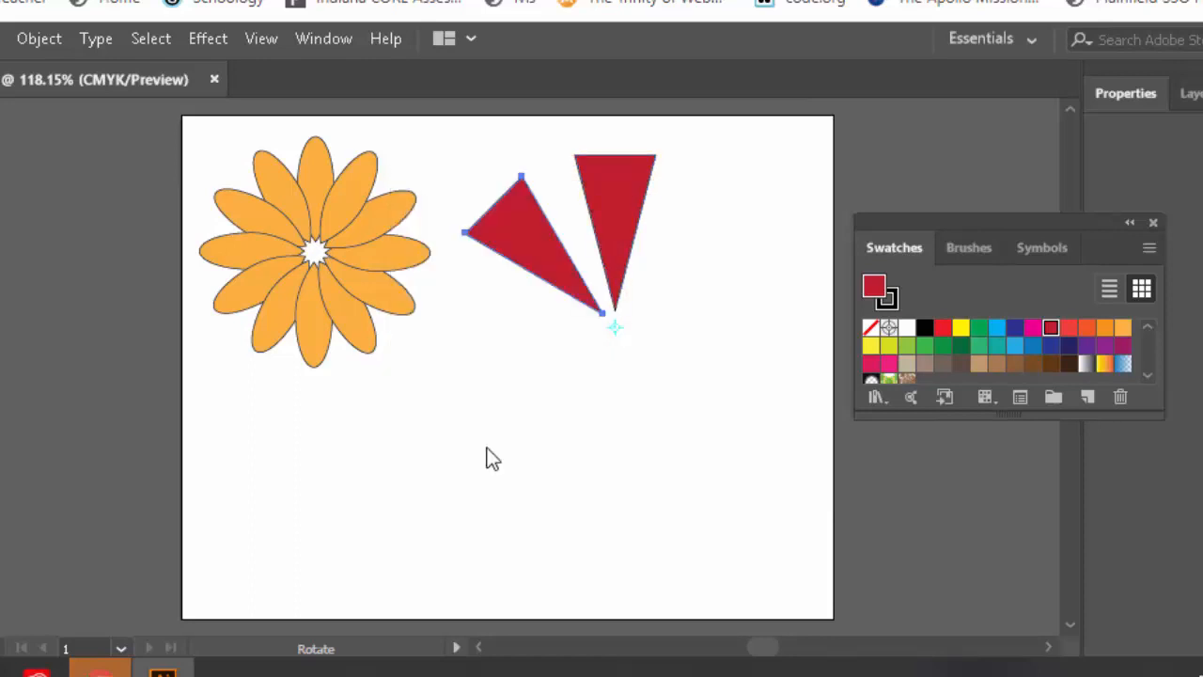
{"action": "key", "text": "ctrl+d"}
{"action": "key", "text": "ctrl+d"}
{"action": "key", "text": "ctrl+d"}
{"action": "key", "text": "ctrl+d"}
{"action": "key", "text": "ctrl+d"}
{"action": "key", "text": "ctrl+d"}
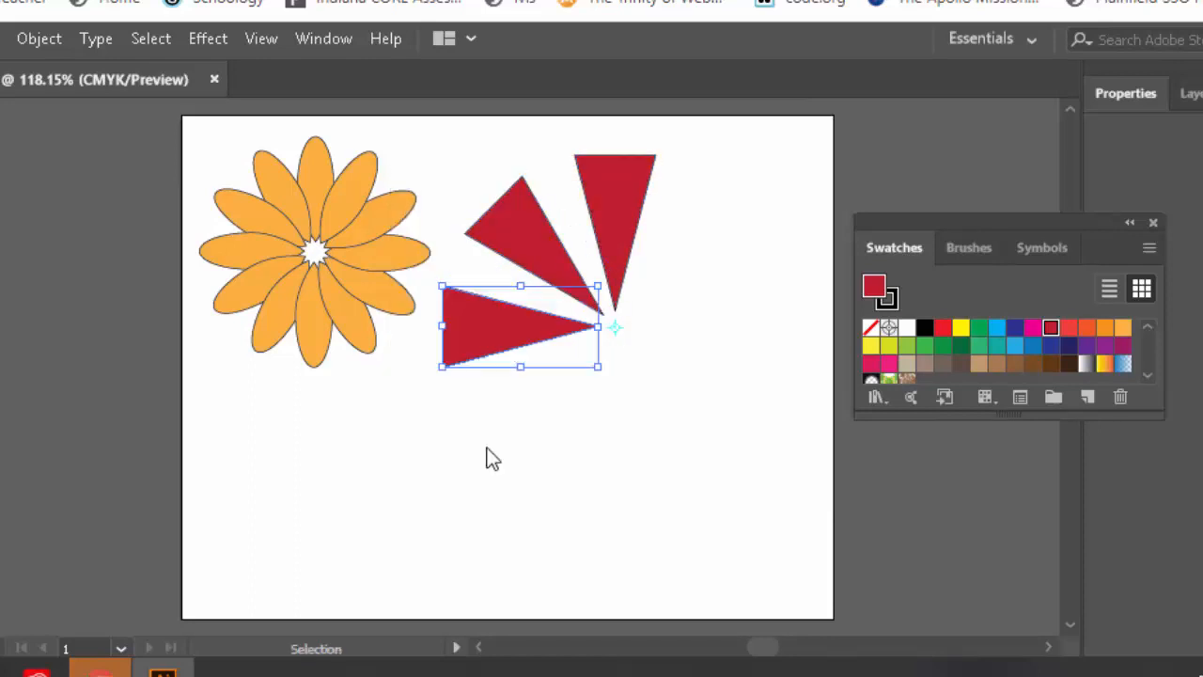
{"action": "key", "text": "r"}
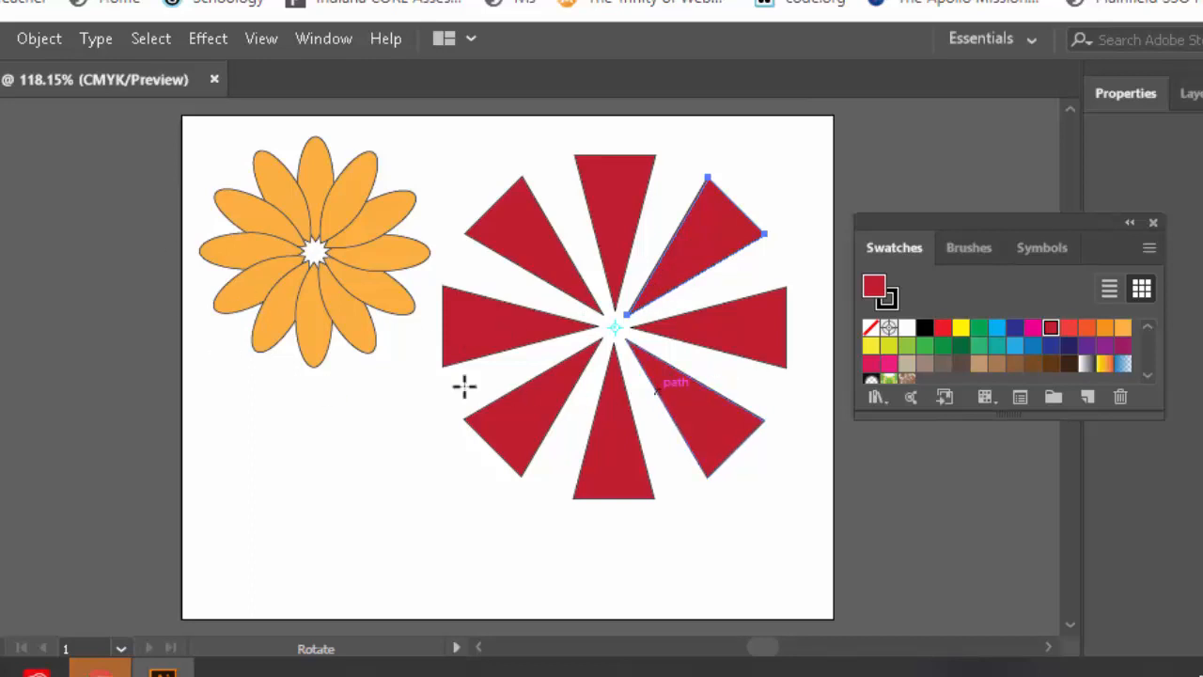
Select the whole burst, shrink it proportionally and move it to the artboard's upper right
{"action": "key", "text": "v"}
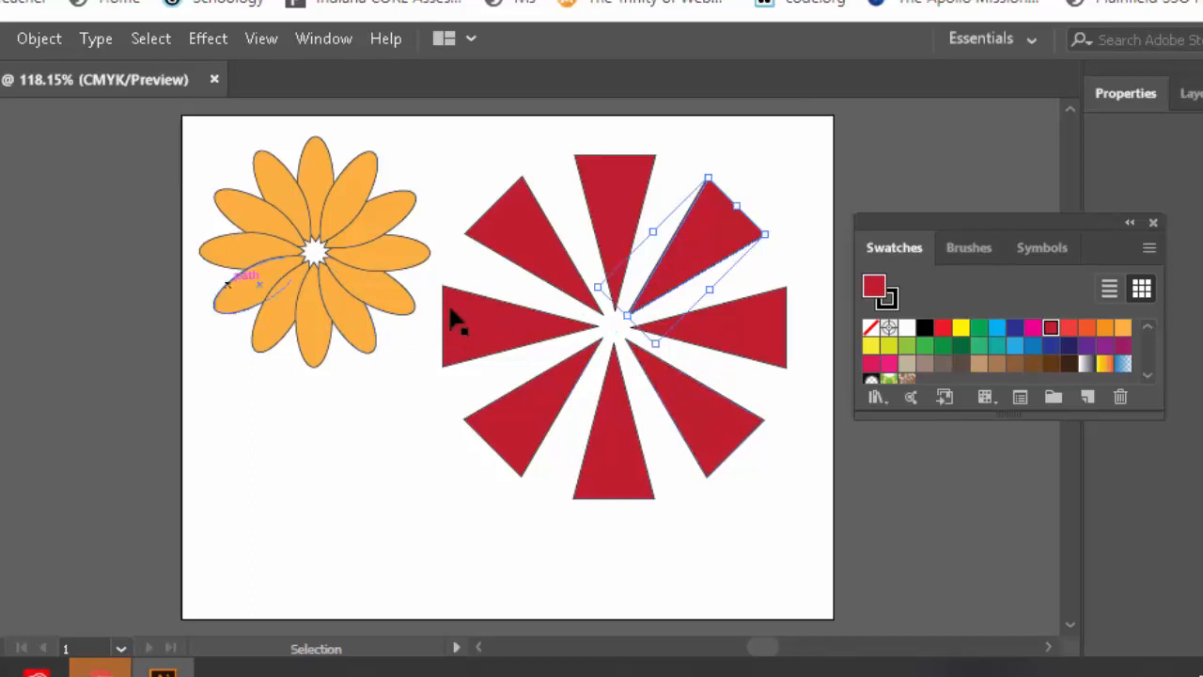
{"action": "left_click_drag", "start_coordinate": [468, 164], "coordinate": [725, 453]}
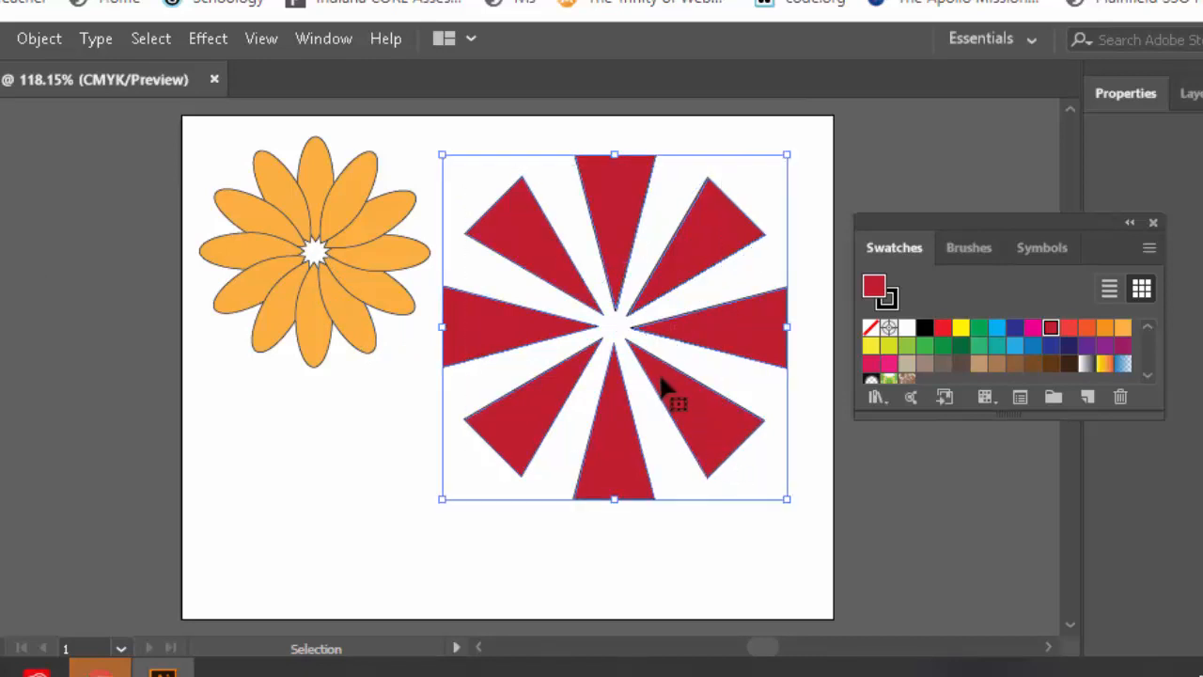
{"action": "key", "text": "a"}
{"action": "key", "text": "v"}
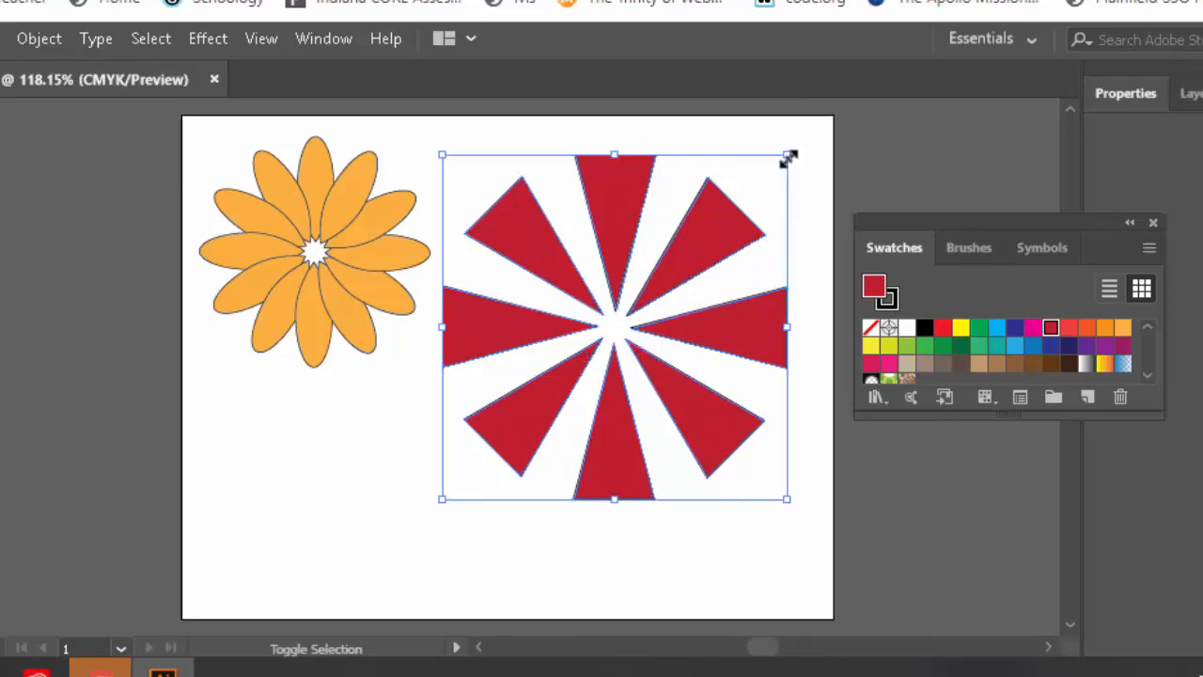
{"action": "left_click_drag", "start_coordinate": [785, 157], "coordinate": [671, 269]}
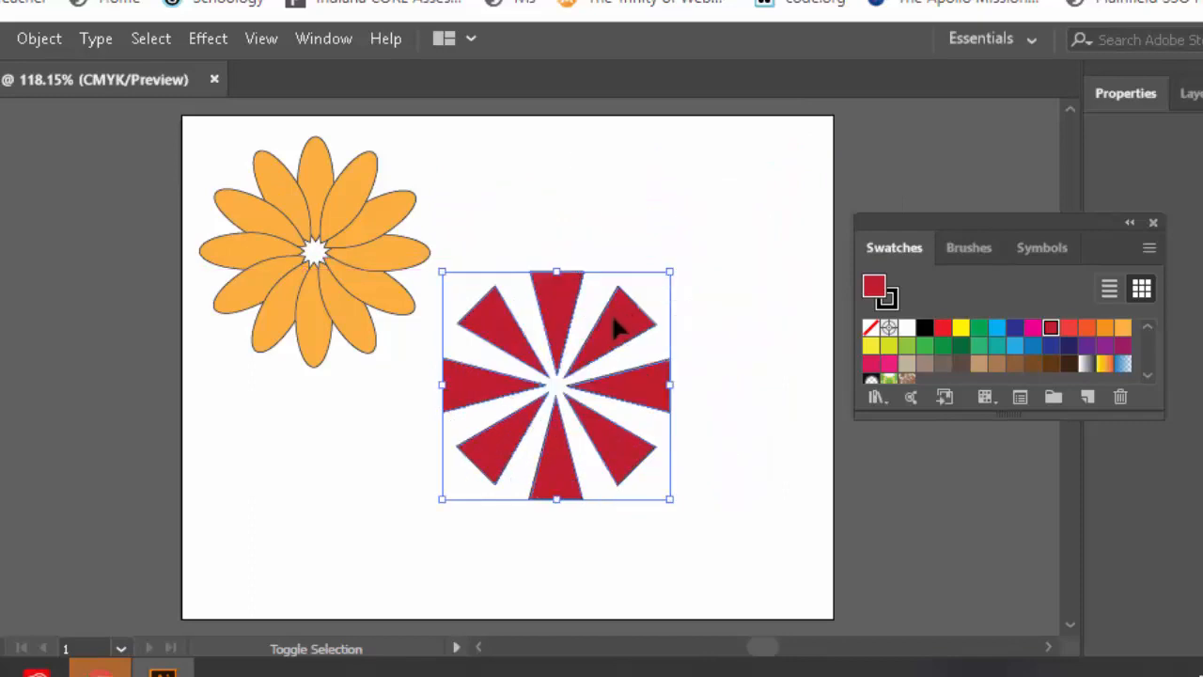
{"action": "left_click_drag", "start_coordinate": [613, 330], "coordinate": [729, 190]}
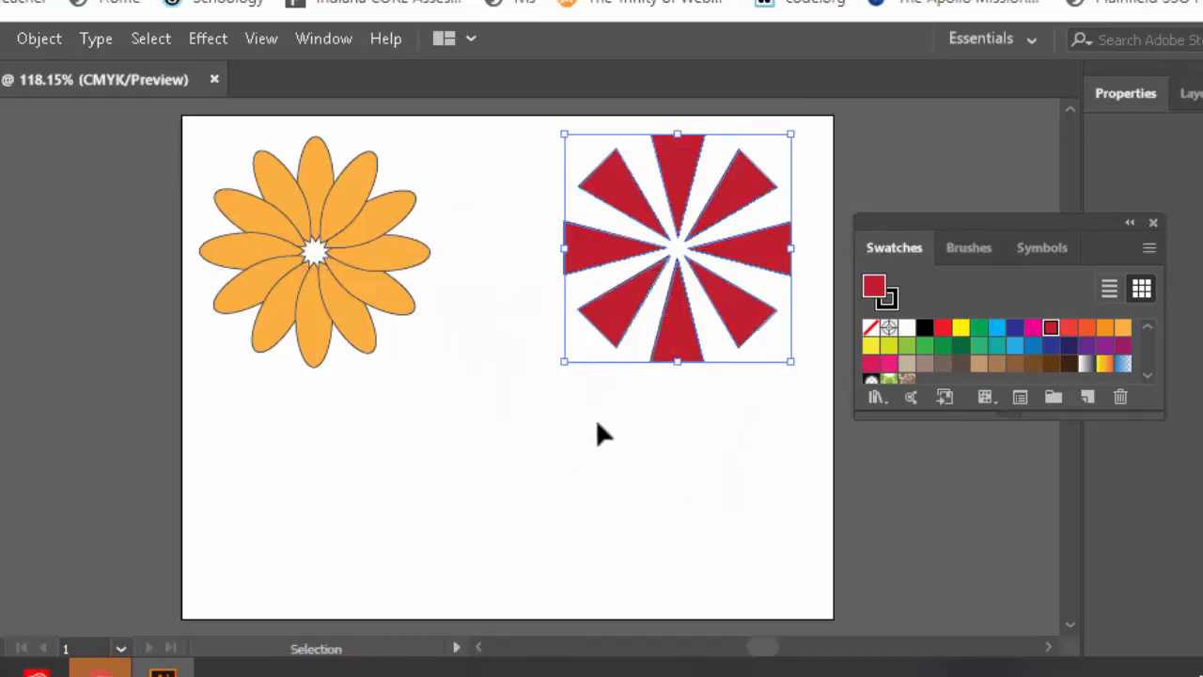
Draw a tall ellipse below the flower and burst and remove its red fill
{"action": "left_click", "coordinate": [424, 445]}
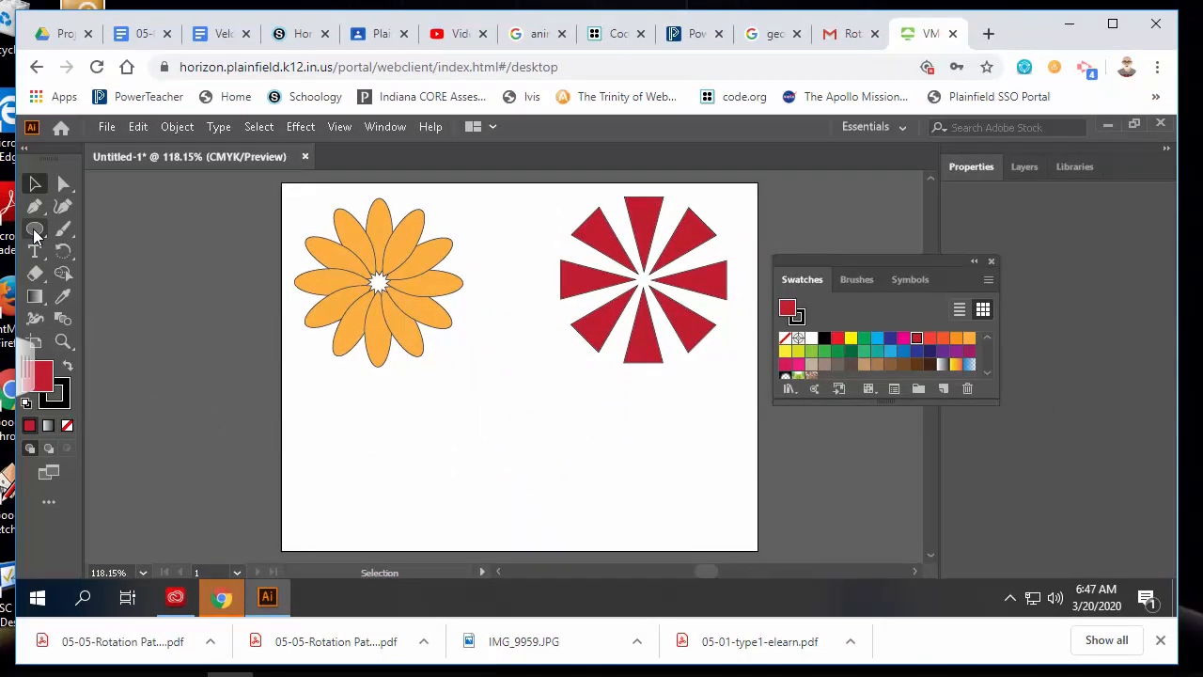
{"action": "left_click", "coordinate": [35, 233]}
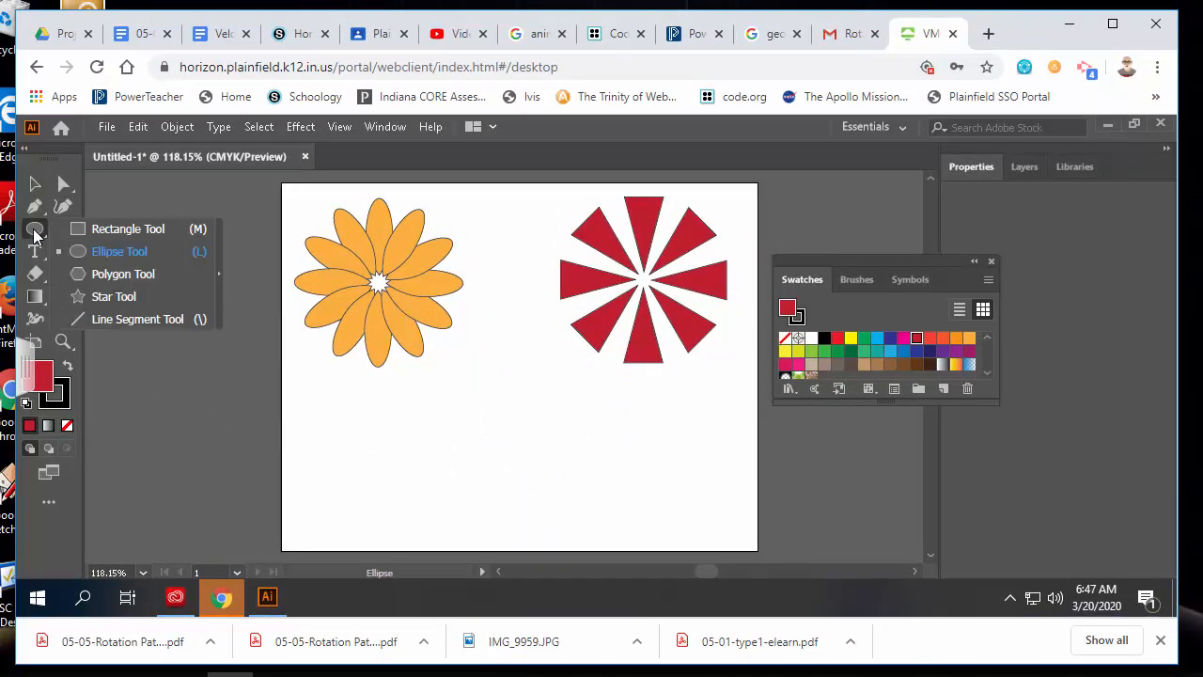
{"action": "left_click", "coordinate": [118, 252]}
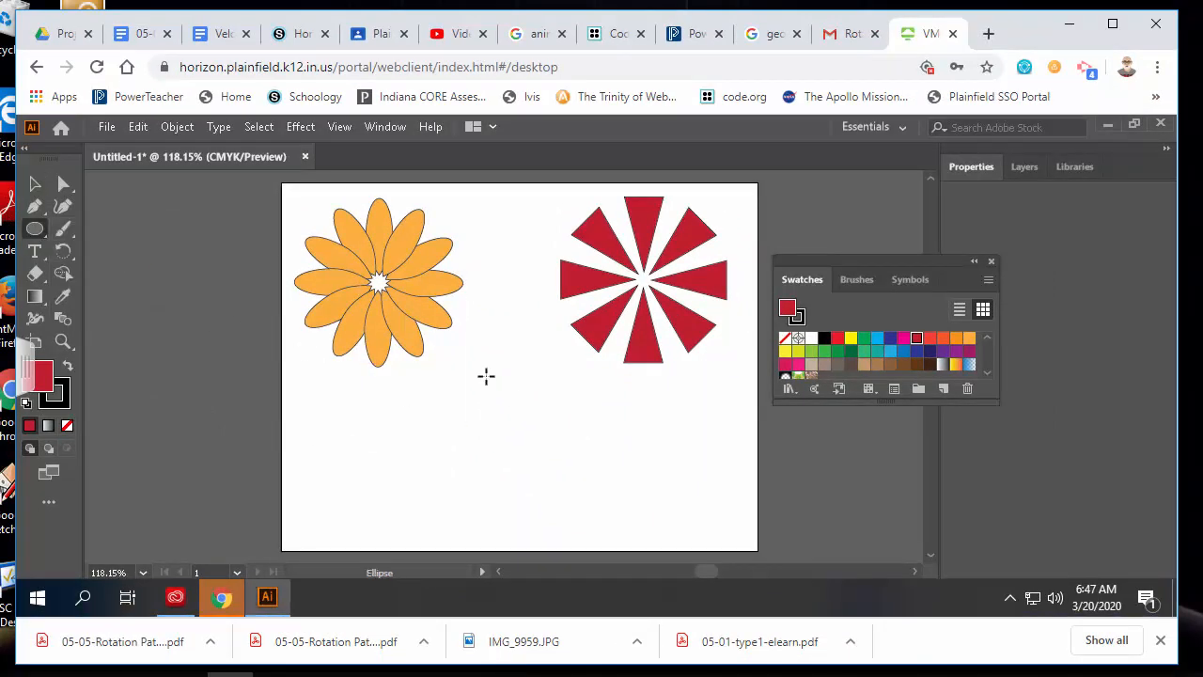
{"action": "left_click_drag", "start_coordinate": [482, 342], "coordinate": [545, 540]}
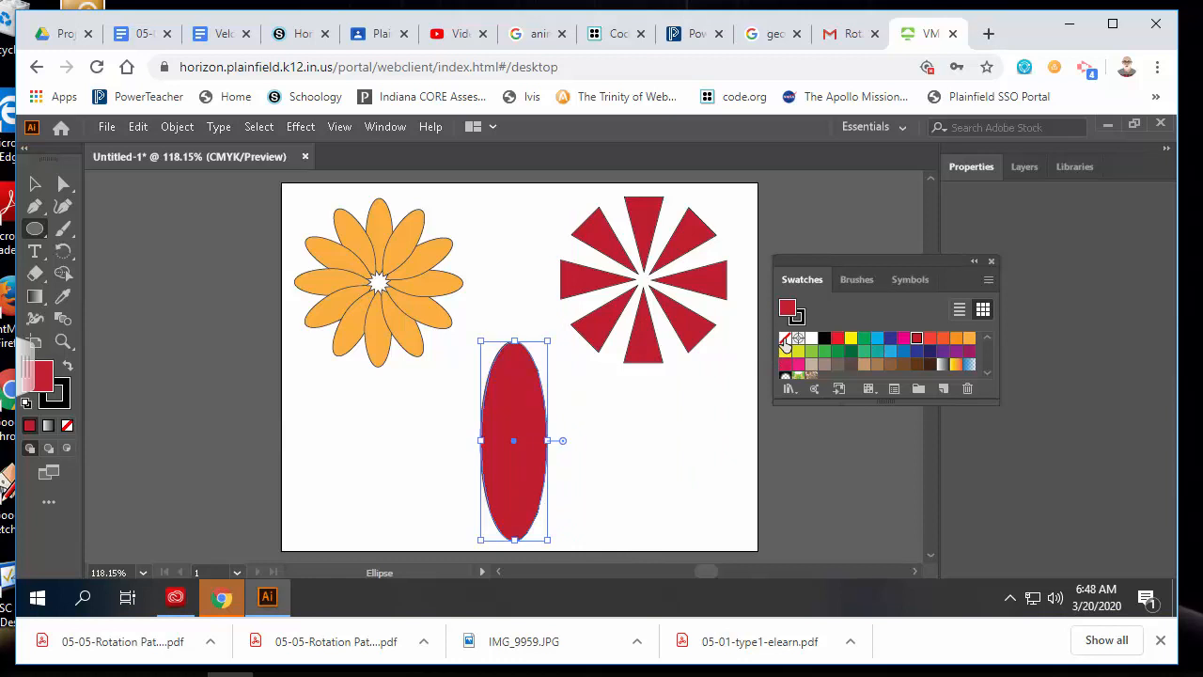
{"action": "left_click", "coordinate": [783, 344]}
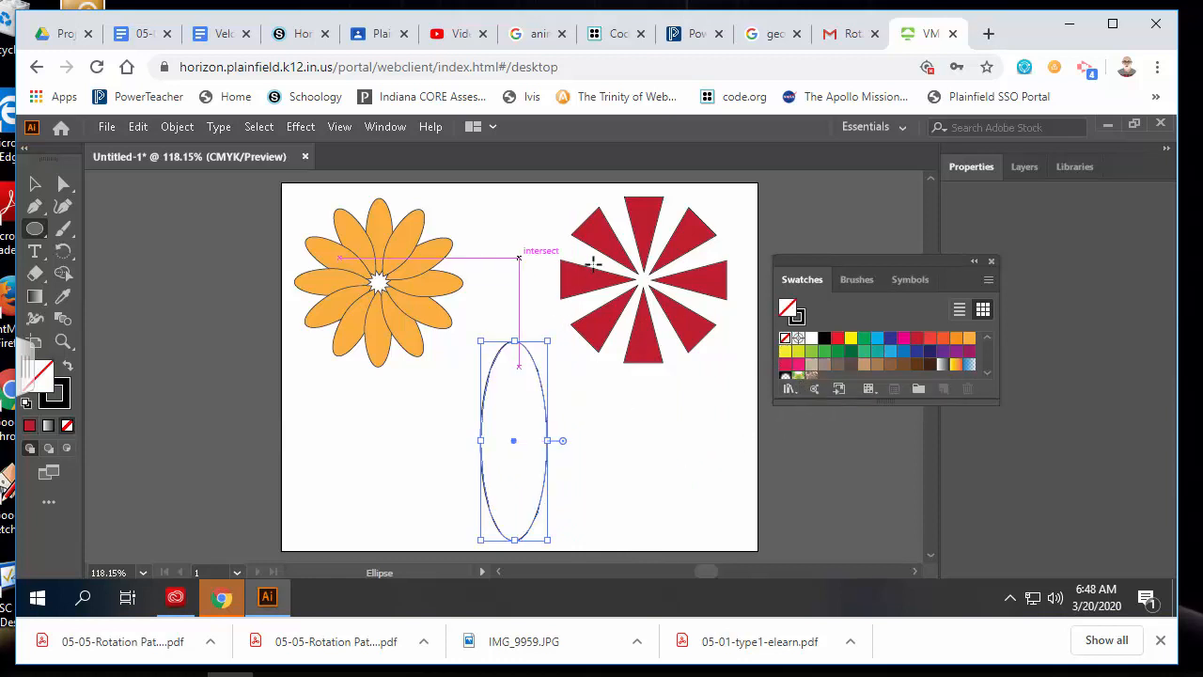
Show the Stroke panel and raise the ellipse's black outline weight to 7 pt
{"action": "left_click", "coordinate": [384, 127]}
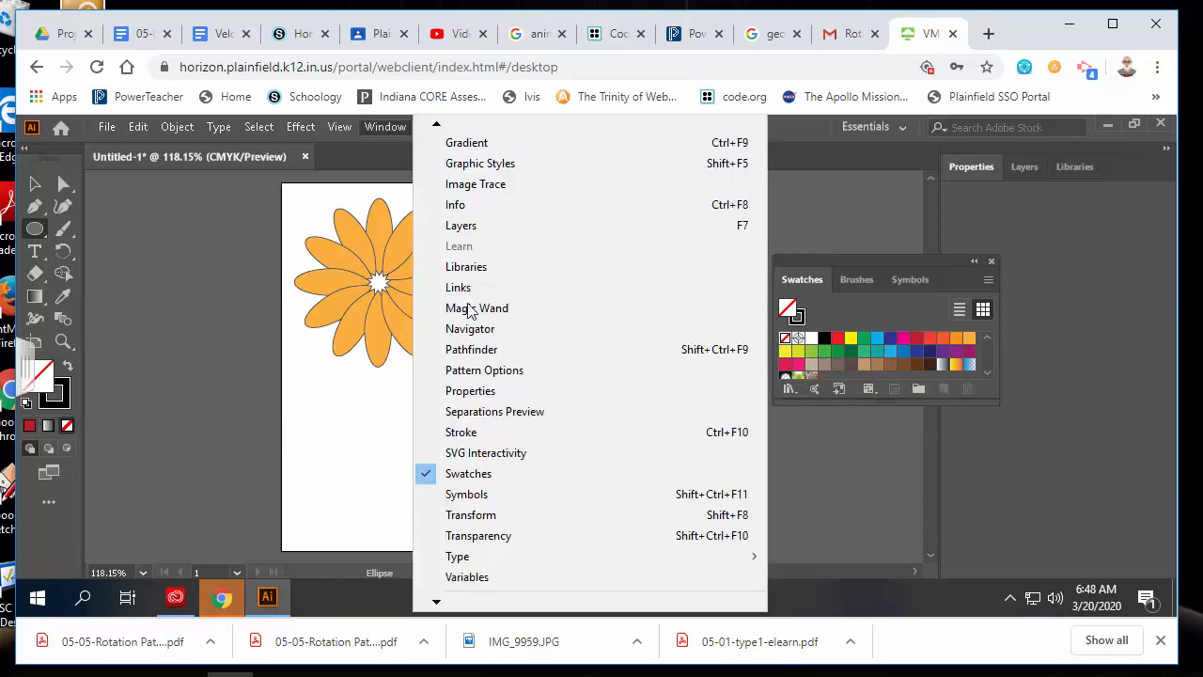
{"action": "left_click", "coordinate": [481, 432]}
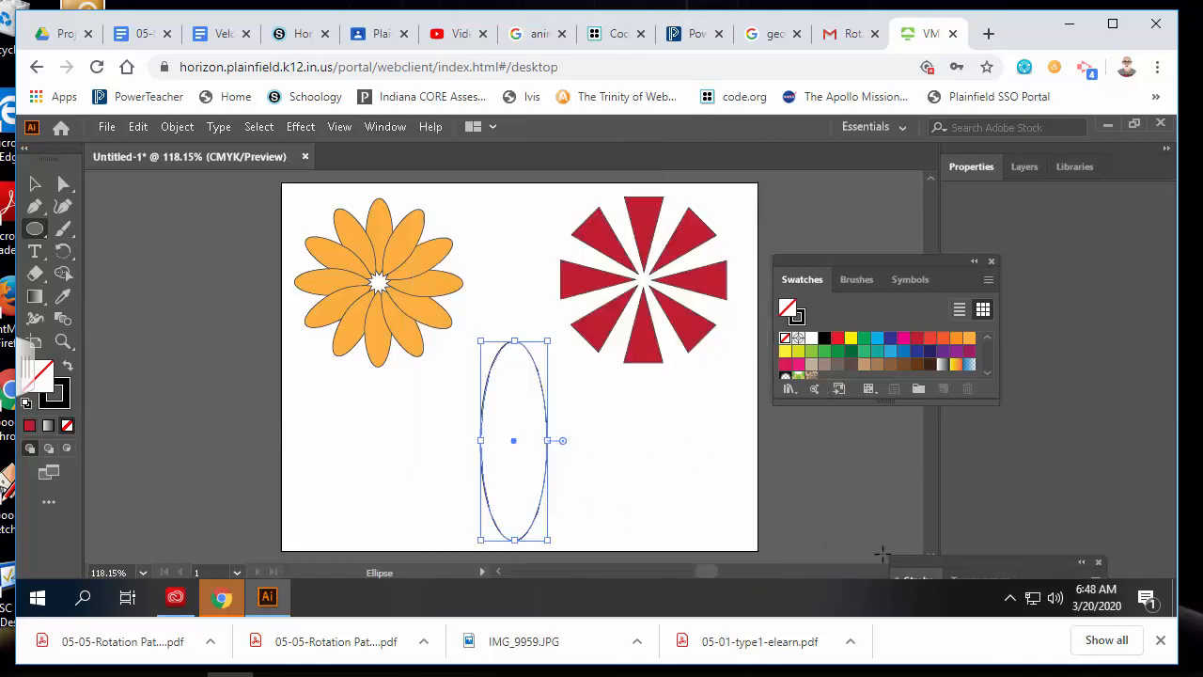
{"action": "mouse_move", "coordinate": [916, 562]}
{"action": "left_mouse_down"}
{"action": "mouse_move", "coordinate": [816, 464]}
{"action": "mouse_move", "coordinate": [681, 435]}
{"action": "left_mouse_up"}
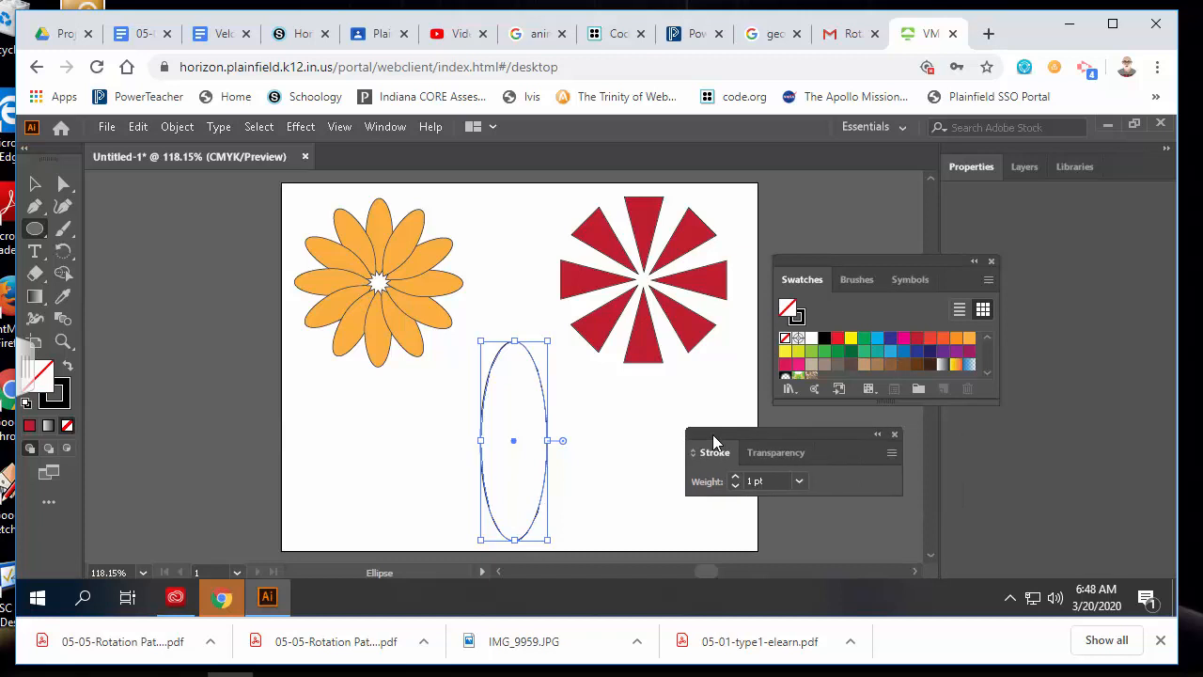
{"action": "left_click", "coordinate": [736, 478]}
{"action": "left_click", "coordinate": [736, 477]}
{"action": "left_click", "coordinate": [736, 477]}
{"action": "left_click", "coordinate": [736, 477]}
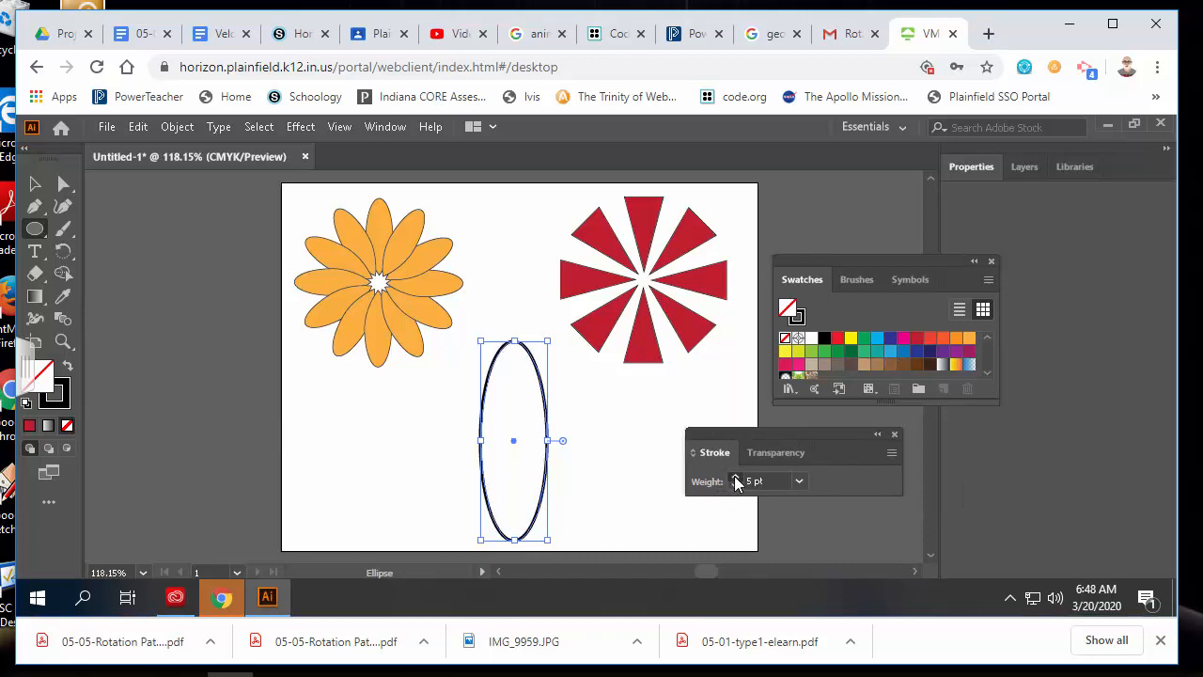
{"action": "left_click", "coordinate": [736, 477]}
{"action": "left_click", "coordinate": [736, 477]}
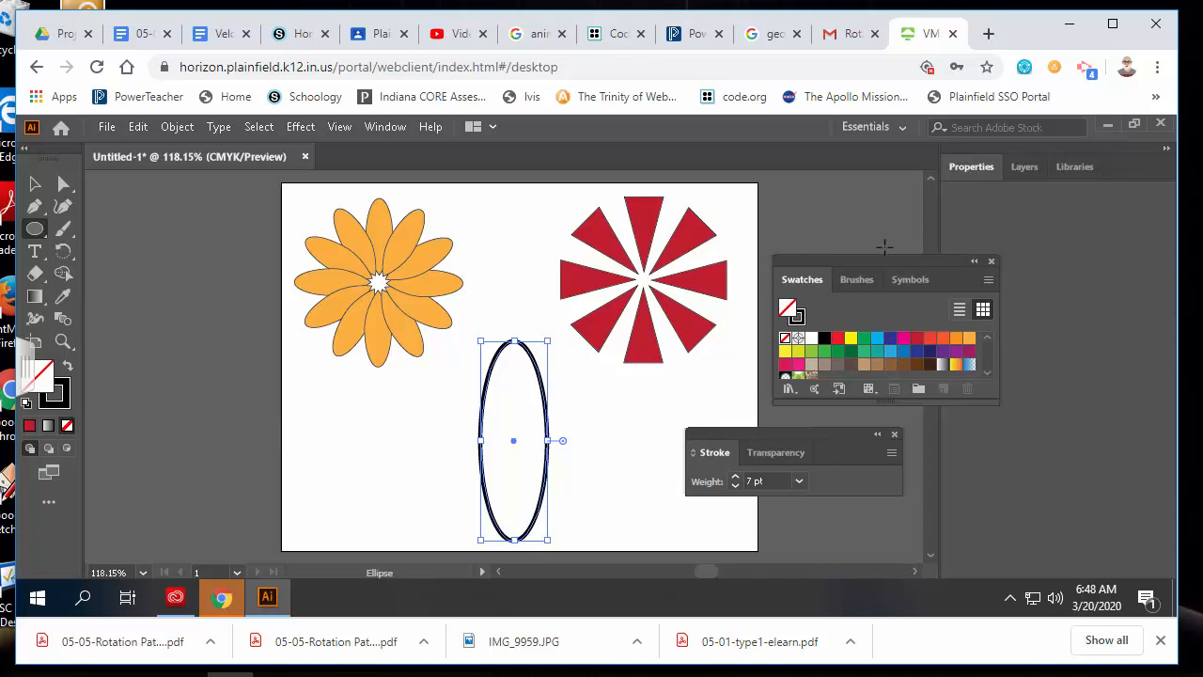
Move the Swatches panel nearer the artwork and glance at Layers and Libraries before returning to Properties
{"action": "left_click_drag", "start_coordinate": [882, 260], "coordinate": [764, 211]}
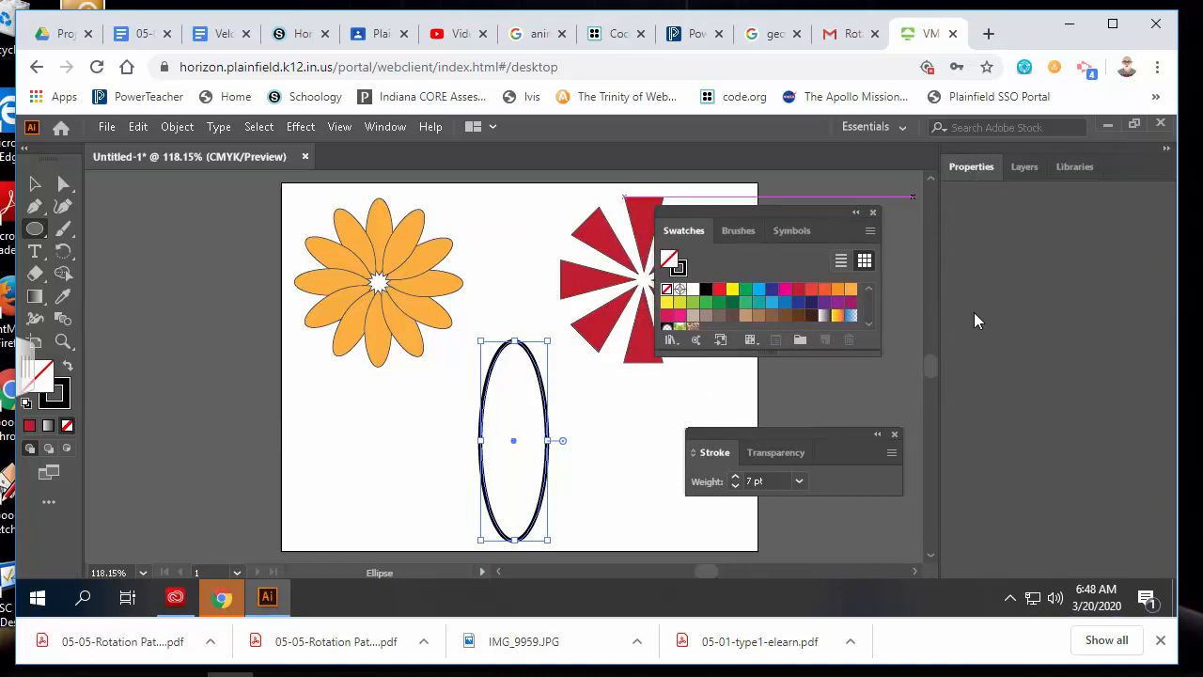
{"action": "left_click", "coordinate": [1027, 169]}
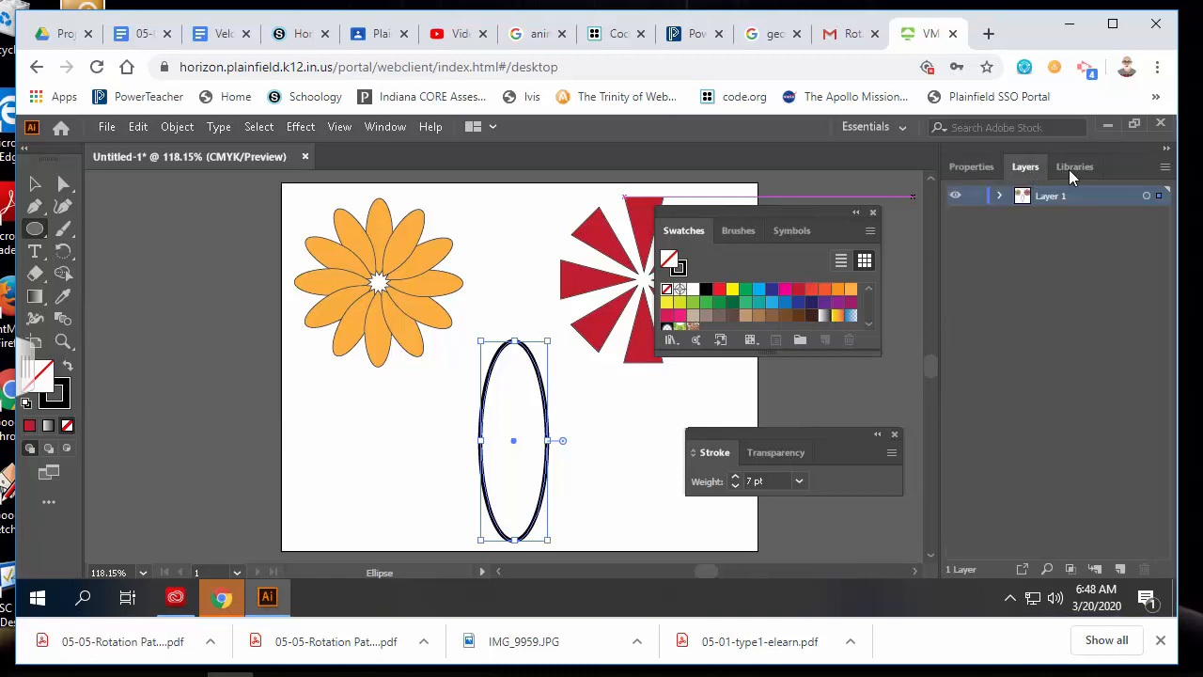
{"action": "left_click", "coordinate": [1073, 167]}
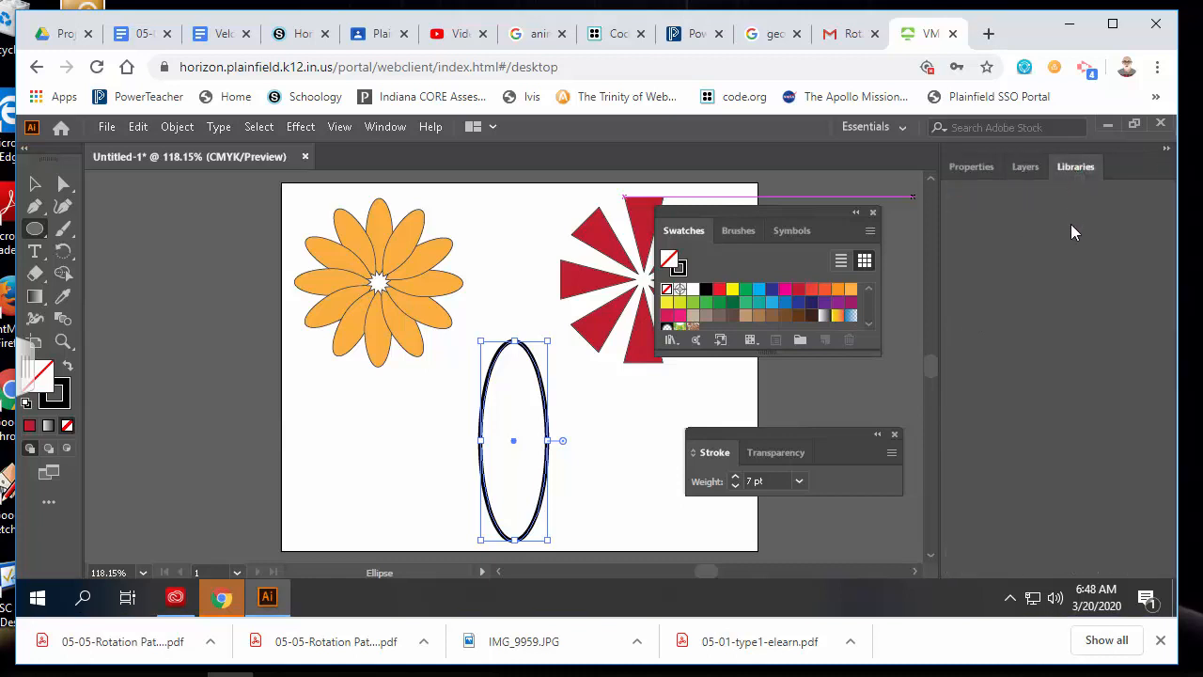
{"action": "left_click", "coordinate": [1035, 168]}
{"action": "left_click", "coordinate": [954, 170]}
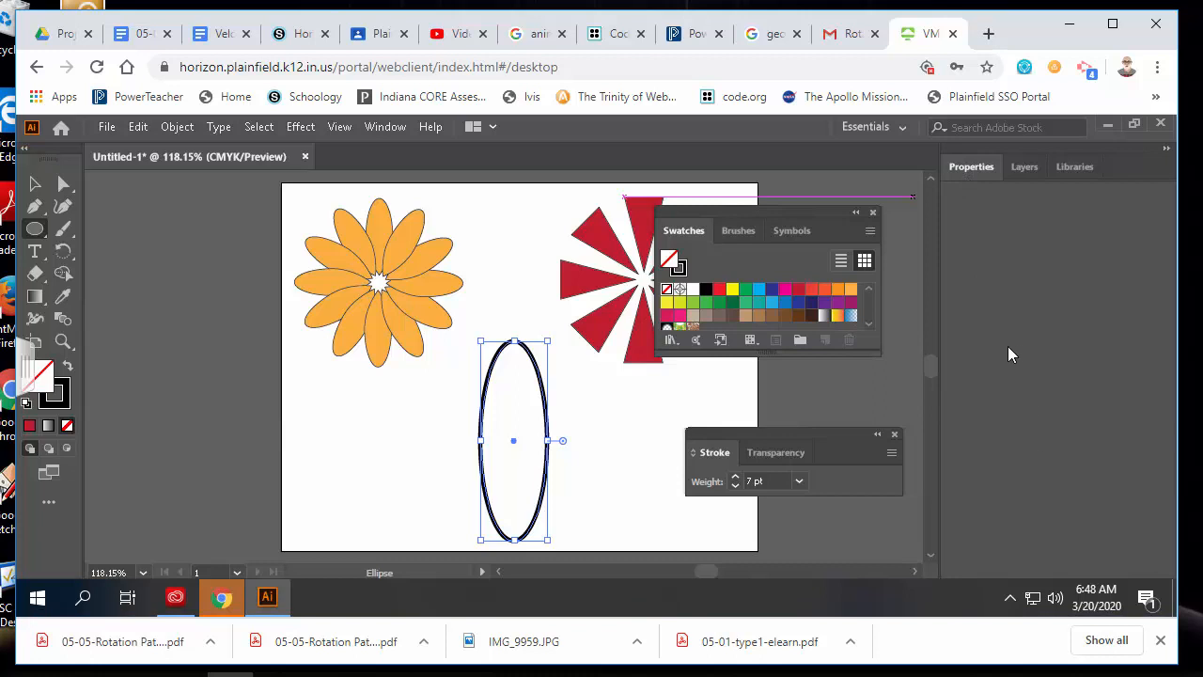
Pick the Rotate tool and zoom in and out, ending with the full artboard fitted in the window
{"action": "left_click", "coordinate": [34, 184]}
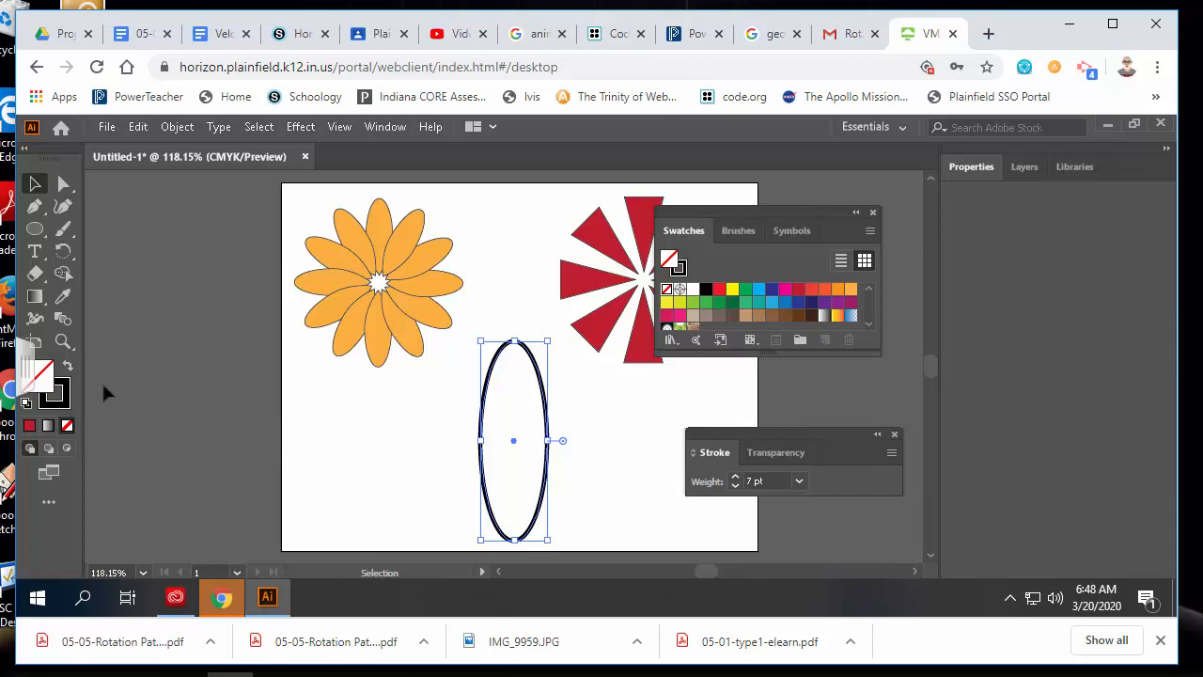
{"action": "left_click", "coordinate": [64, 257]}
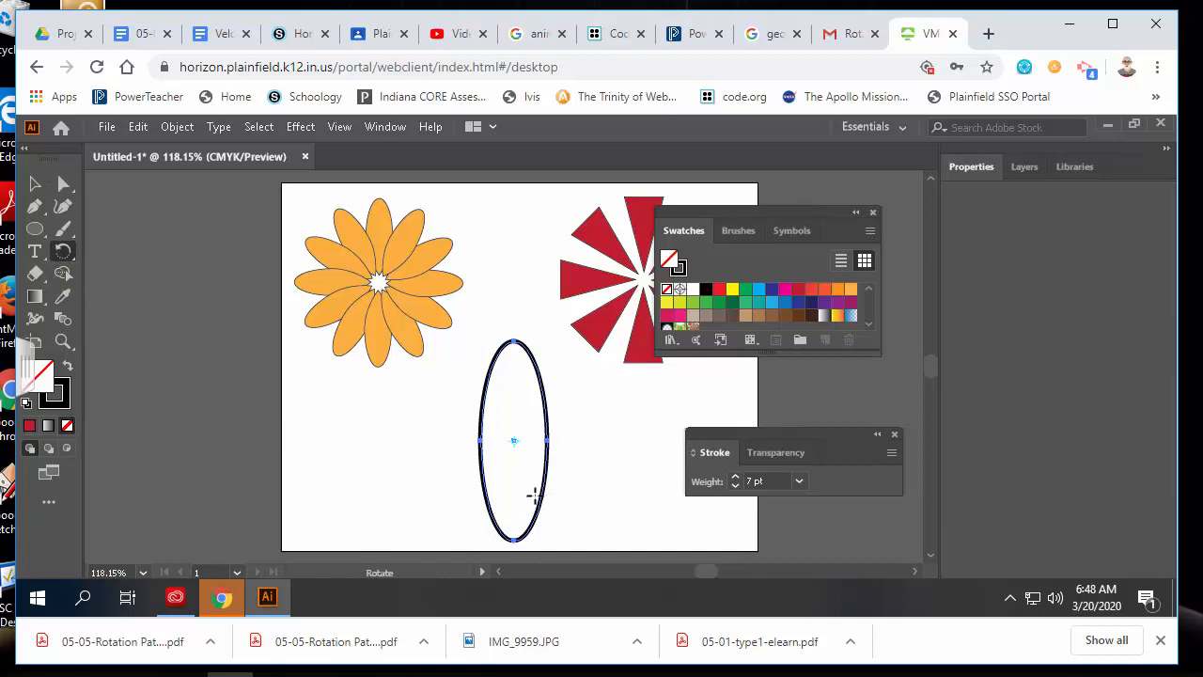
{"action": "key", "text": "ctrl+plus"}
{"action": "key", "text": "ctrl+equal"}
{"action": "key", "text": "ctrl+equal"}
{"action": "key", "text": "ctrl+equal"}
{"action": "key", "text": "ctrl+equal"}
{"action": "key", "text": "ctrl+equal"}
{"action": "key", "text": "ctrl+equal"}
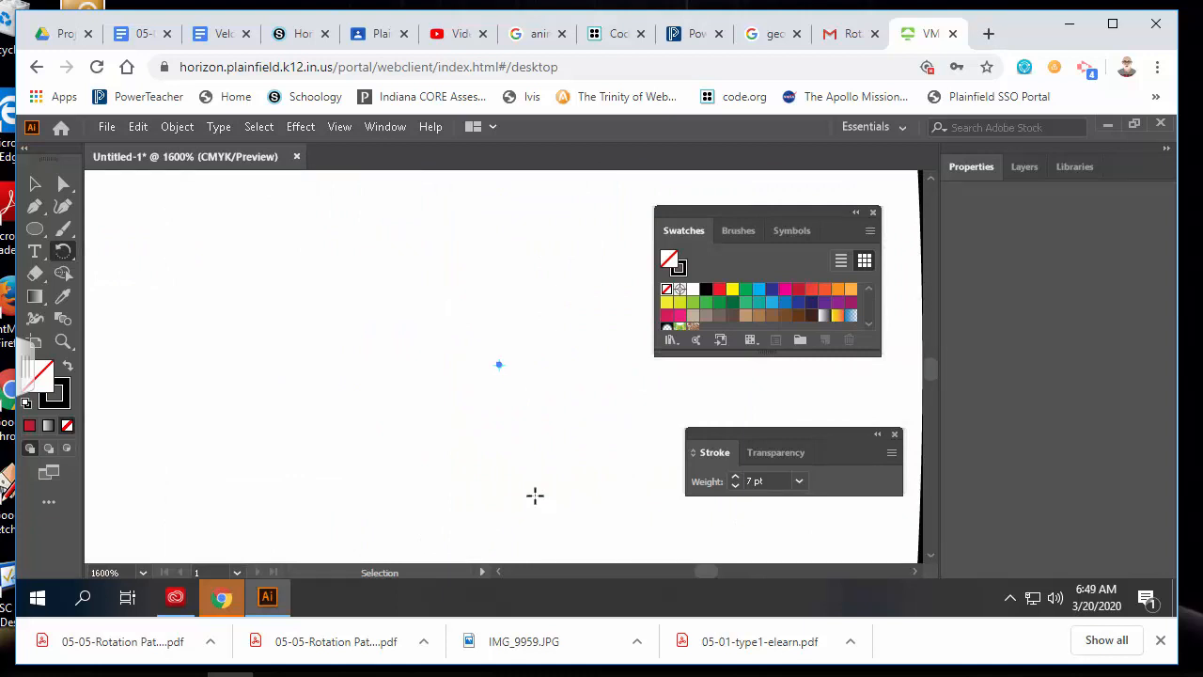
{"action": "key", "text": "ctrl+minus"}
{"action": "key", "text": "ctrl+minus"}
{"action": "key", "text": "ctrl+minus"}
{"action": "key", "text": "ctrl+minus"}
{"action": "key", "text": "ctrl+minus"}
{"action": "key", "text": "ctrl+minus"}
{"action": "key", "text": "ctrl+minus"}
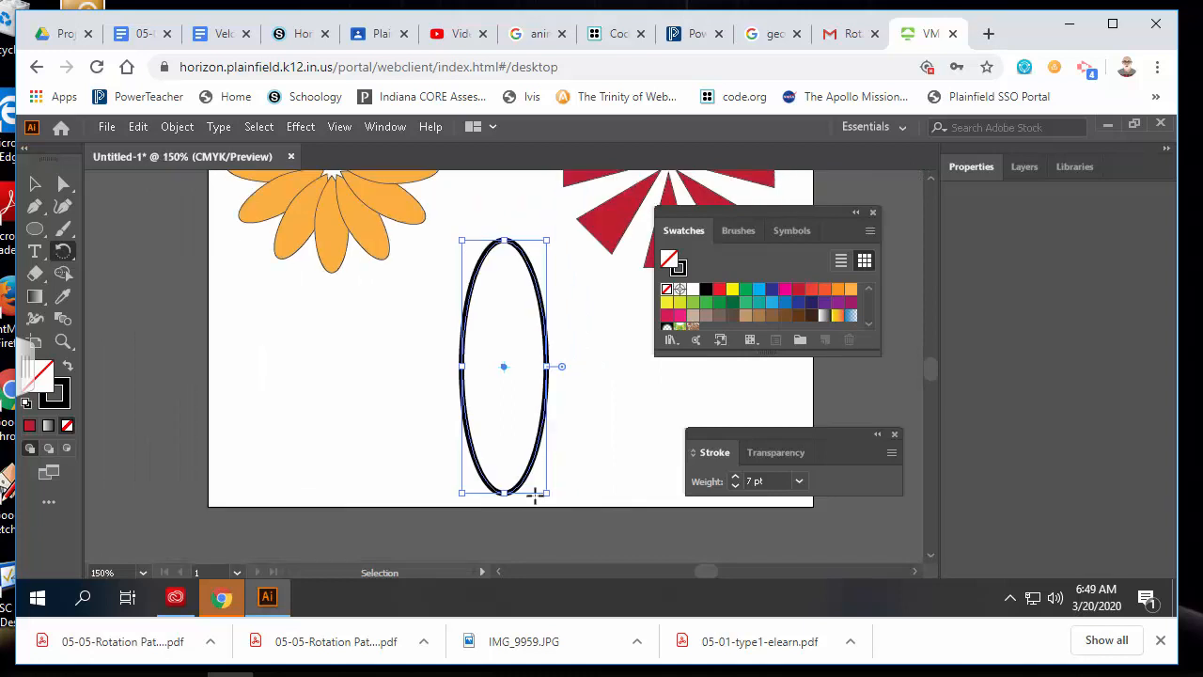
{"action": "key", "text": "ctrl+minus"}
{"action": "key", "text": "ctrl+minus"}
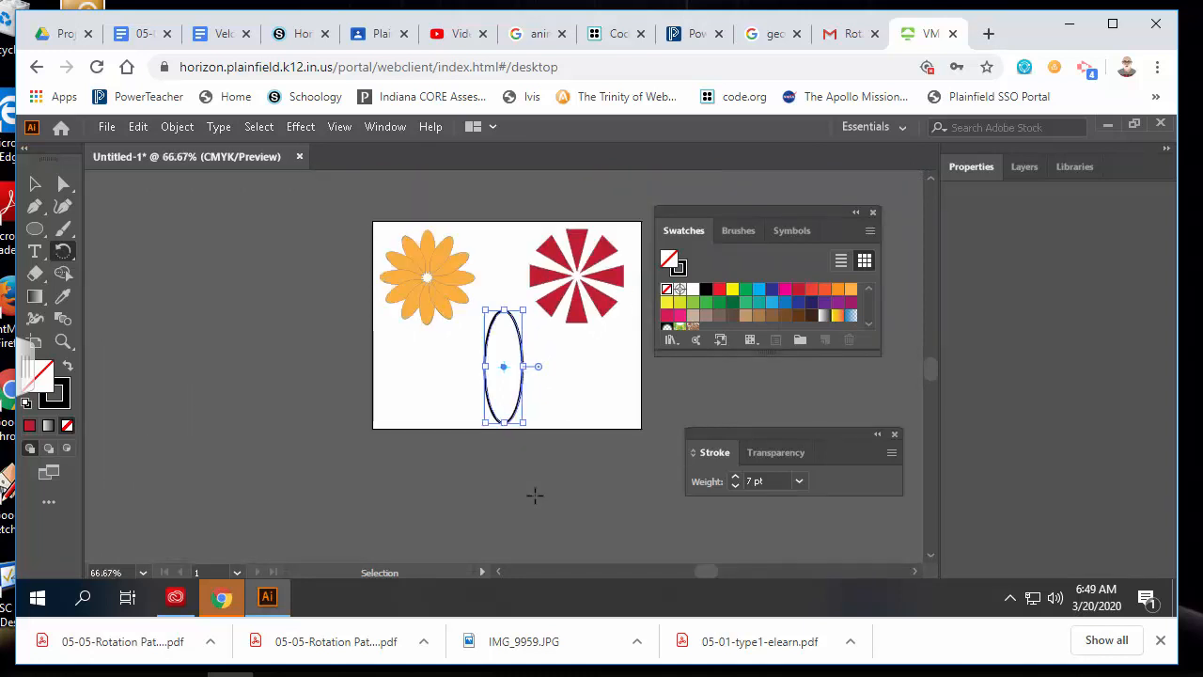
{"action": "key", "text": "ctrl+plus"}
{"action": "key", "text": "ctrl+0"}
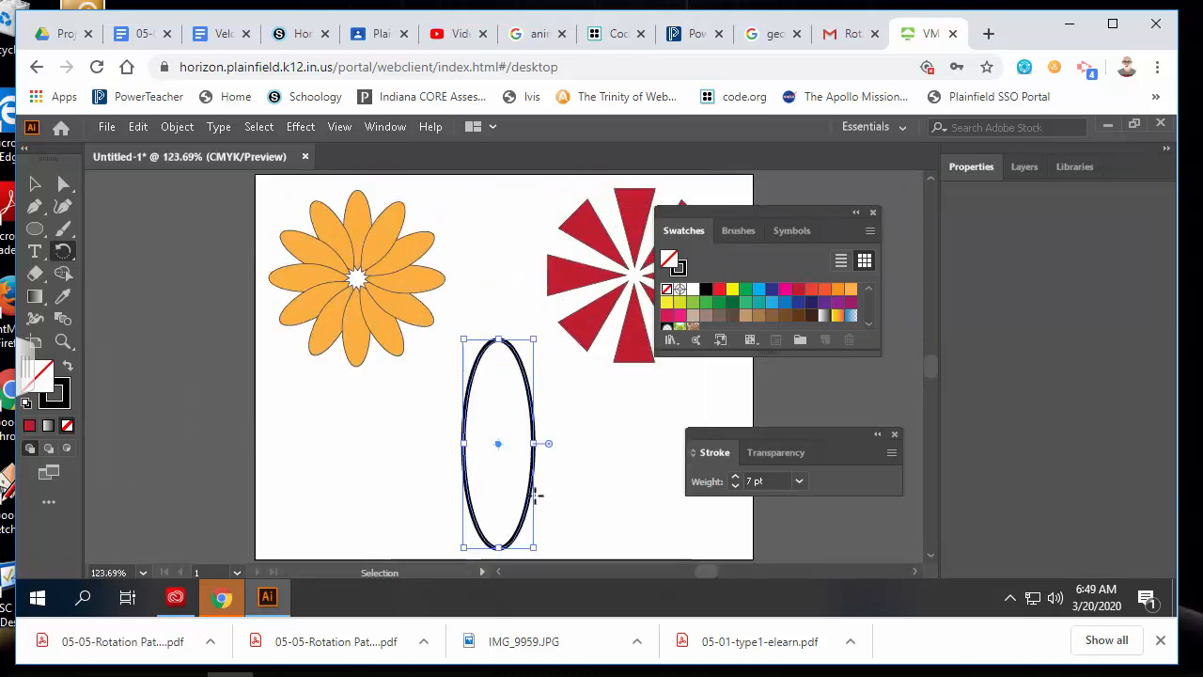
{"action": "key", "text": "r"}
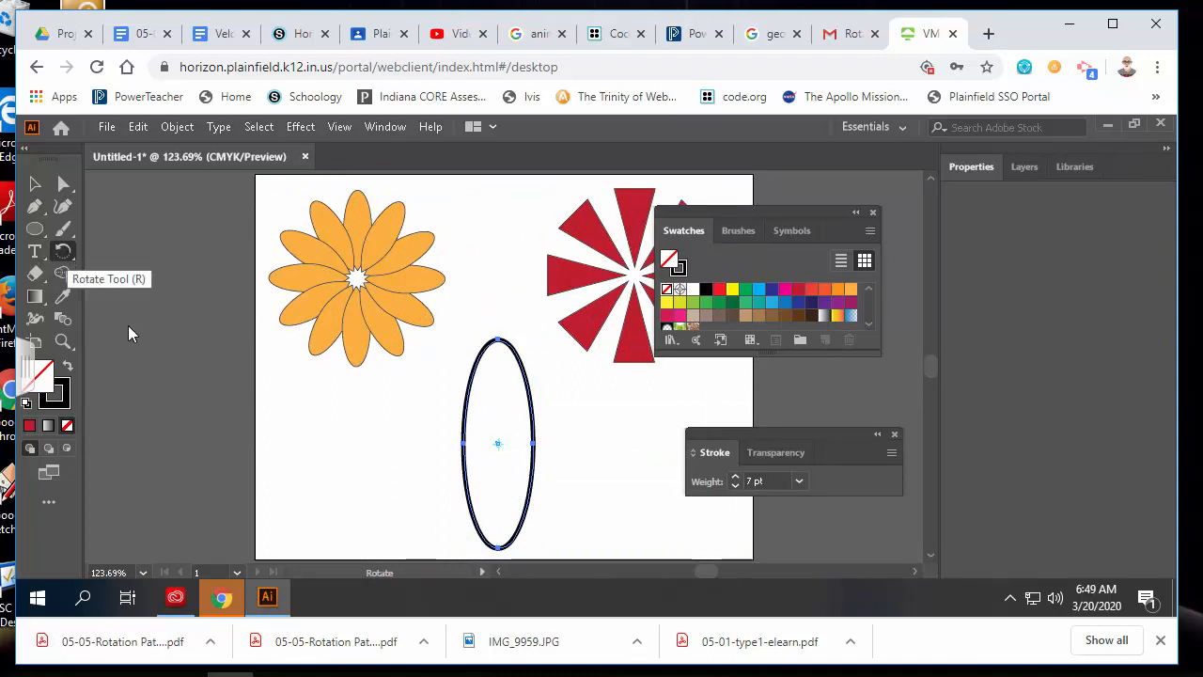
Rotate a copy of the ellipse by 360/16 around its centre
{"action": "left_click", "coordinate": [497, 444], "text": "alt"}
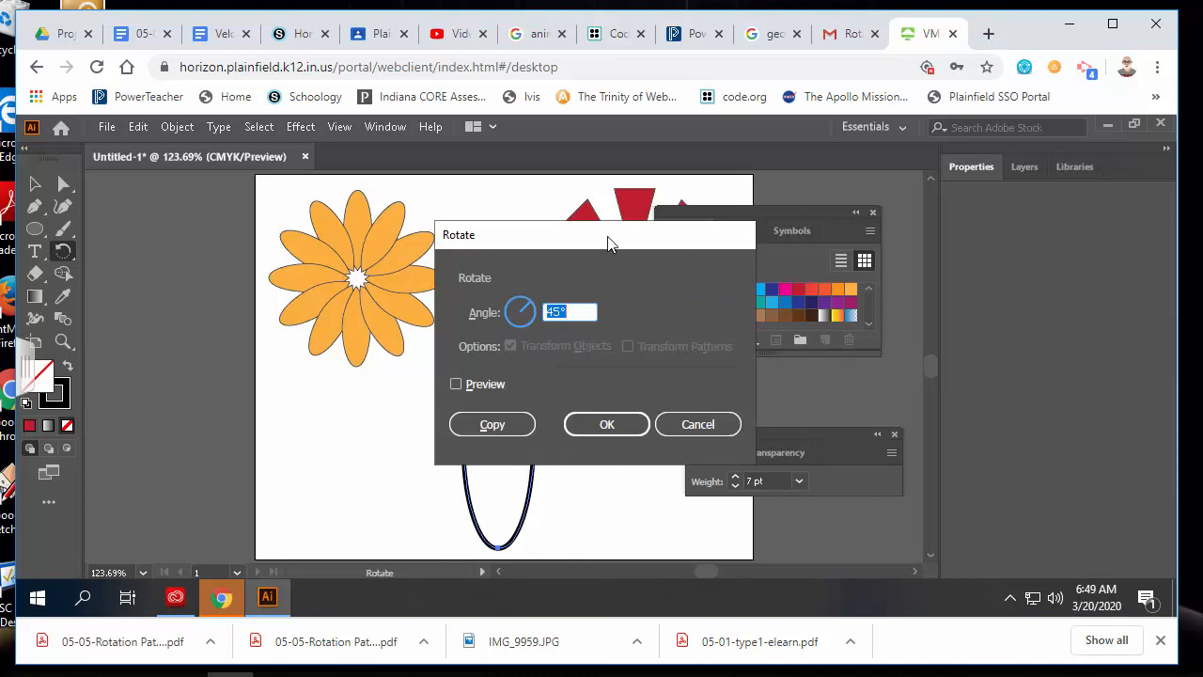
{"action": "left_click_drag", "start_coordinate": [608, 242], "coordinate": [741, 239]}
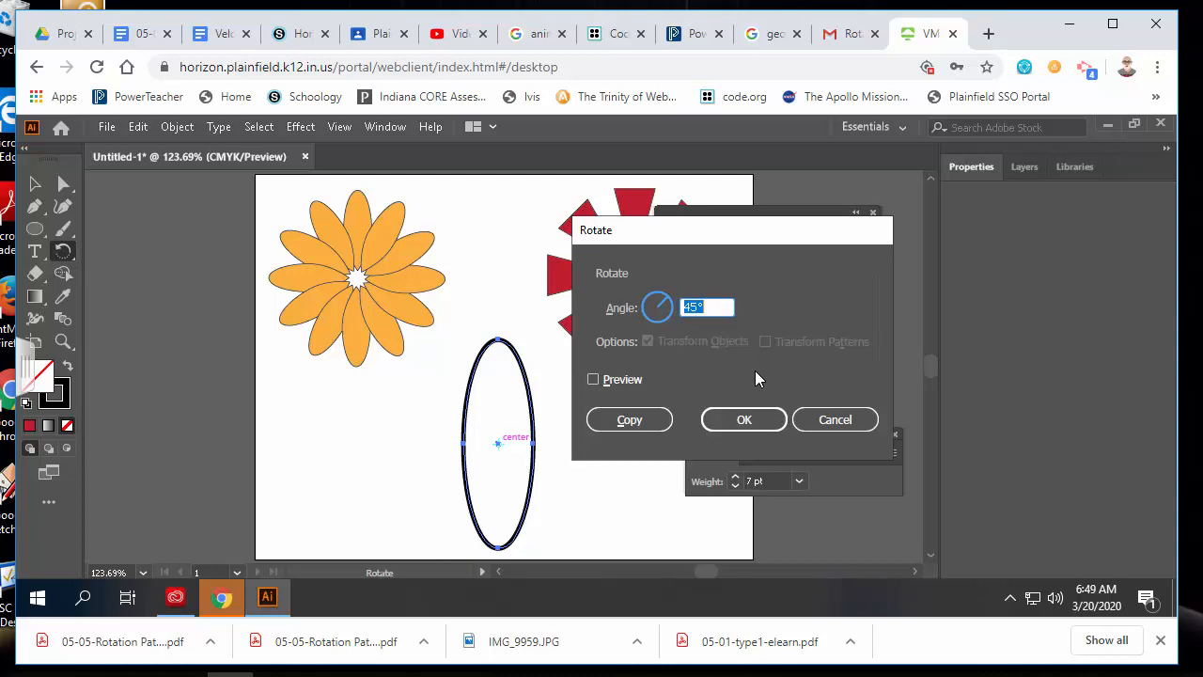
{"action": "type", "text": "360/16"}
{"action": "left_click", "coordinate": [628, 421]}
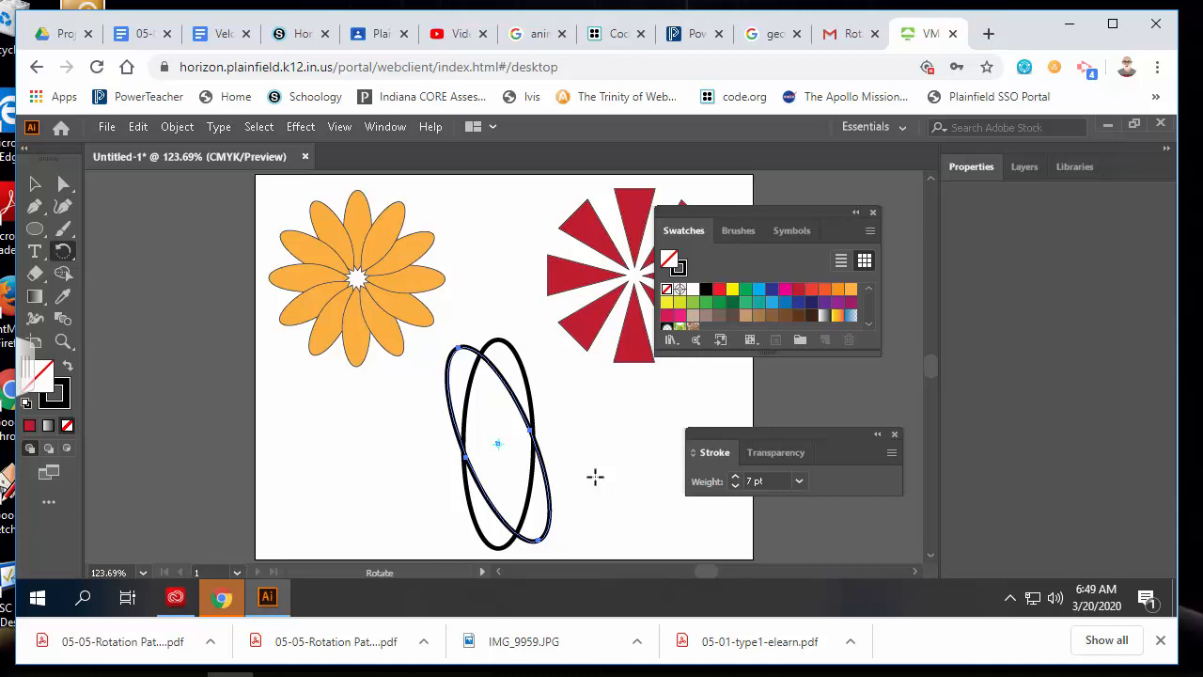
Repeat the rotated ellipse copy with Ctrl+D to close the ring, then marquee-select the whole rosette
{"action": "key", "text": "ctrl+d"}
{"action": "key", "text": "ctrl+d"}
{"action": "key", "text": "ctrl+d"}
{"action": "key", "text": "ctrl+d"}
{"action": "key", "text": "ctrl+d"}
{"action": "key", "text": "ctrl+d"}
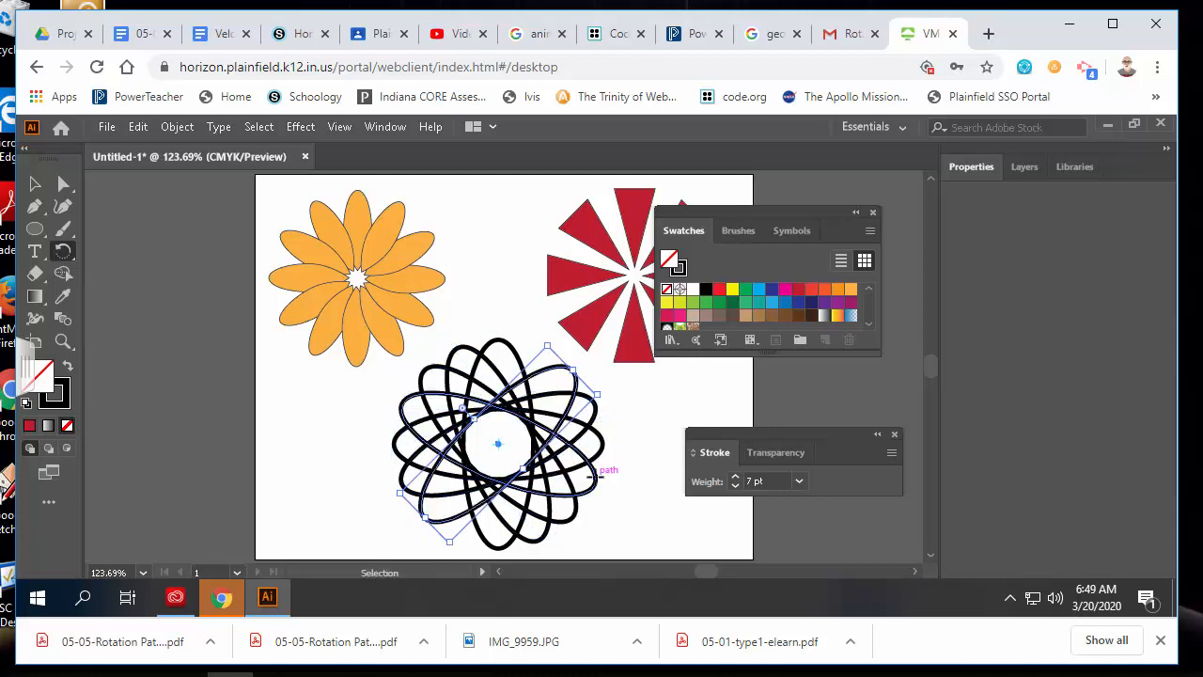
{"action": "key", "text": "ctrl+d"}
{"action": "key", "text": "ctrl+d"}
{"action": "key", "text": "ctrl+d"}
{"action": "key", "text": "ctrl+d"}
{"action": "key", "text": "ctrl+d"}
{"action": "key", "text": "ctrl+d"}
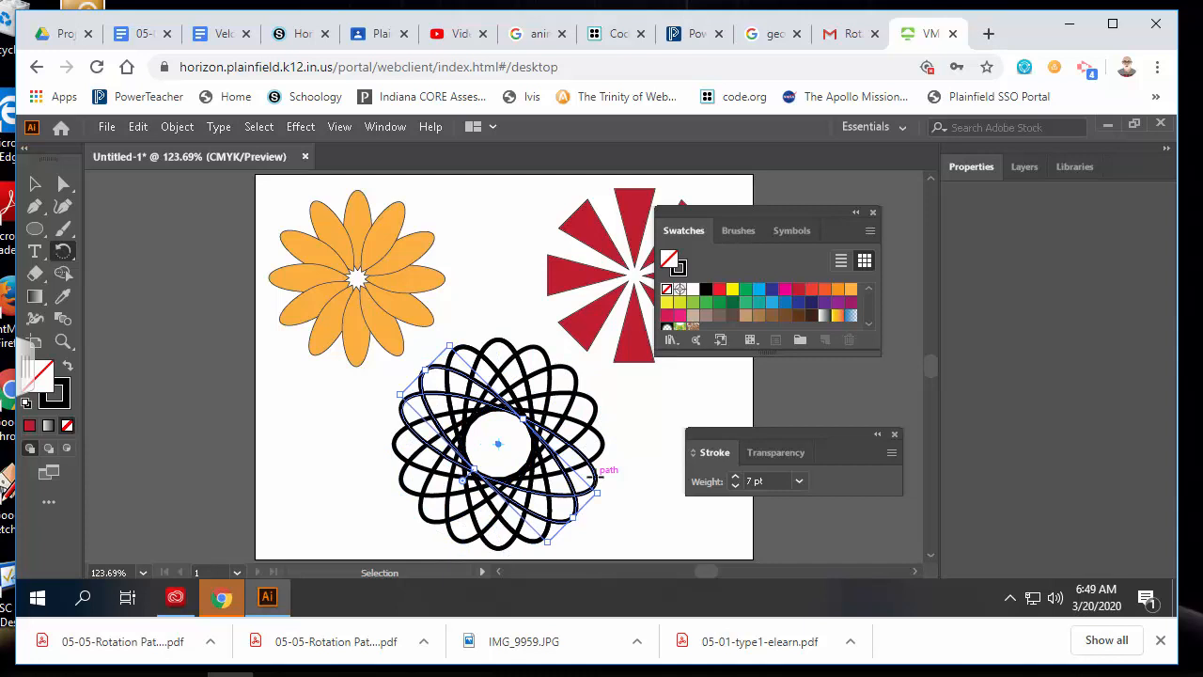
{"action": "key", "text": "ctrl+d"}
{"action": "key", "text": "ctrl+d"}
{"action": "key", "text": "ctrl+d"}
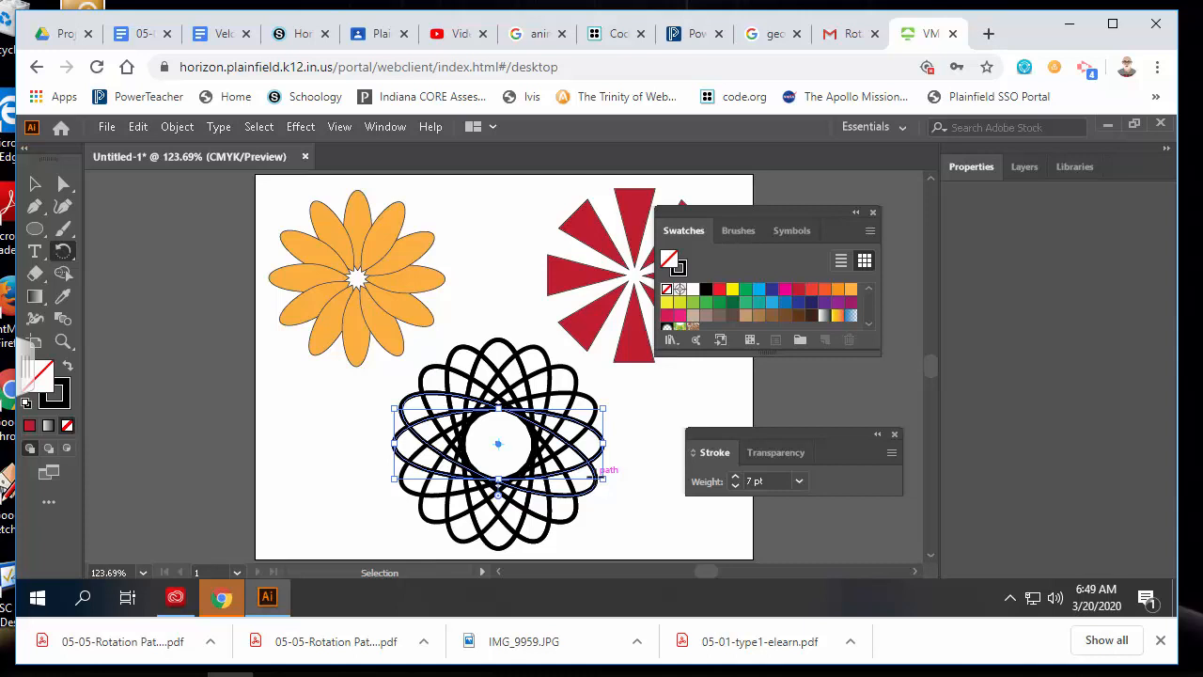
{"action": "key", "text": "ctrl+d"}
{"action": "key", "text": "ctrl+d"}
{"action": "key", "text": "ctrl+d"}
{"action": "key", "text": "ctrl+d"}
{"action": "key", "text": "ctrl+d"}
{"action": "key", "text": "ctrl+d"}
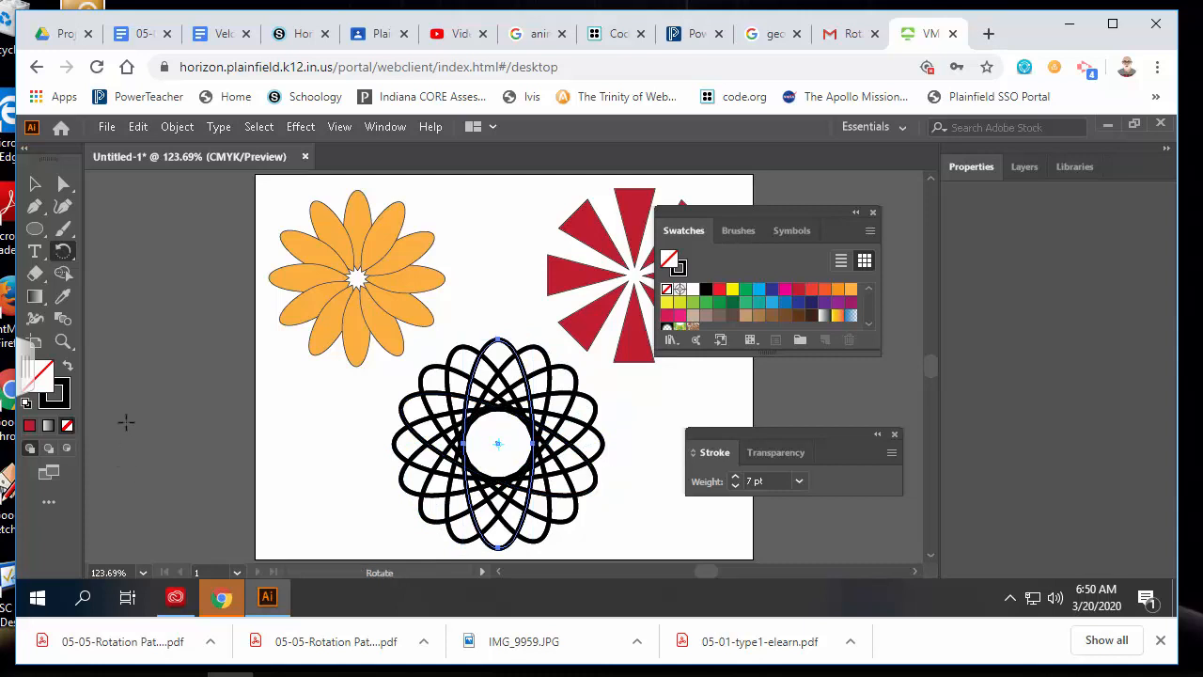
{"action": "left_click", "coordinate": [35, 184]}
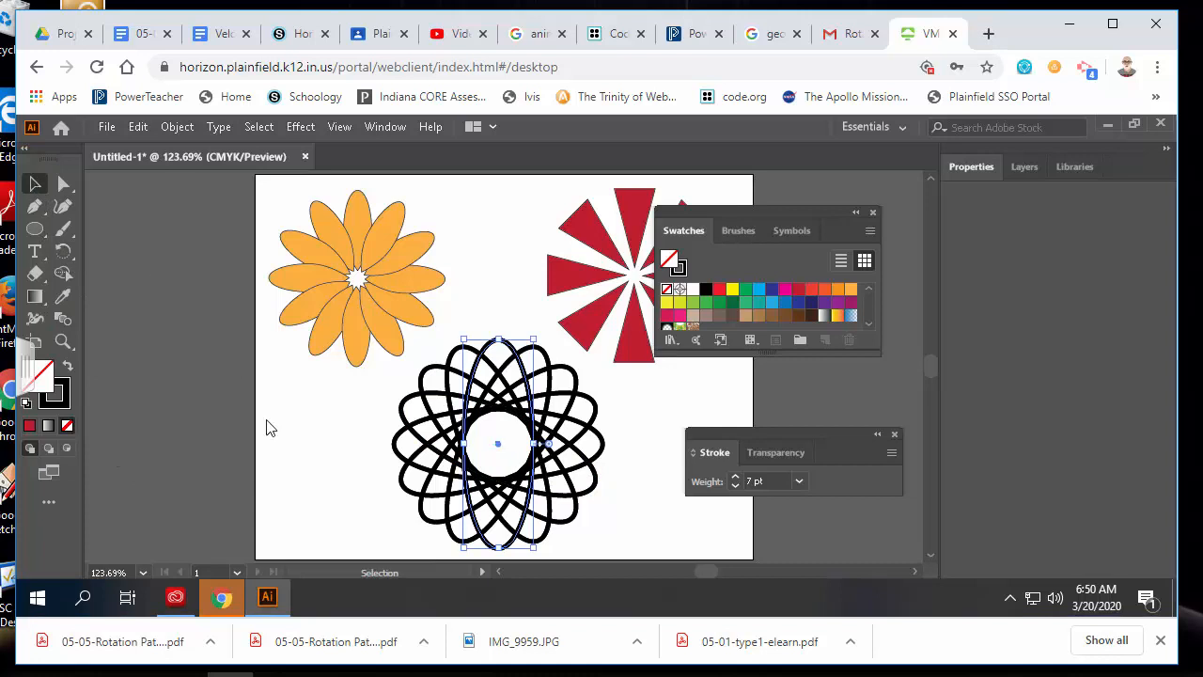
{"action": "left_click", "coordinate": [329, 465]}
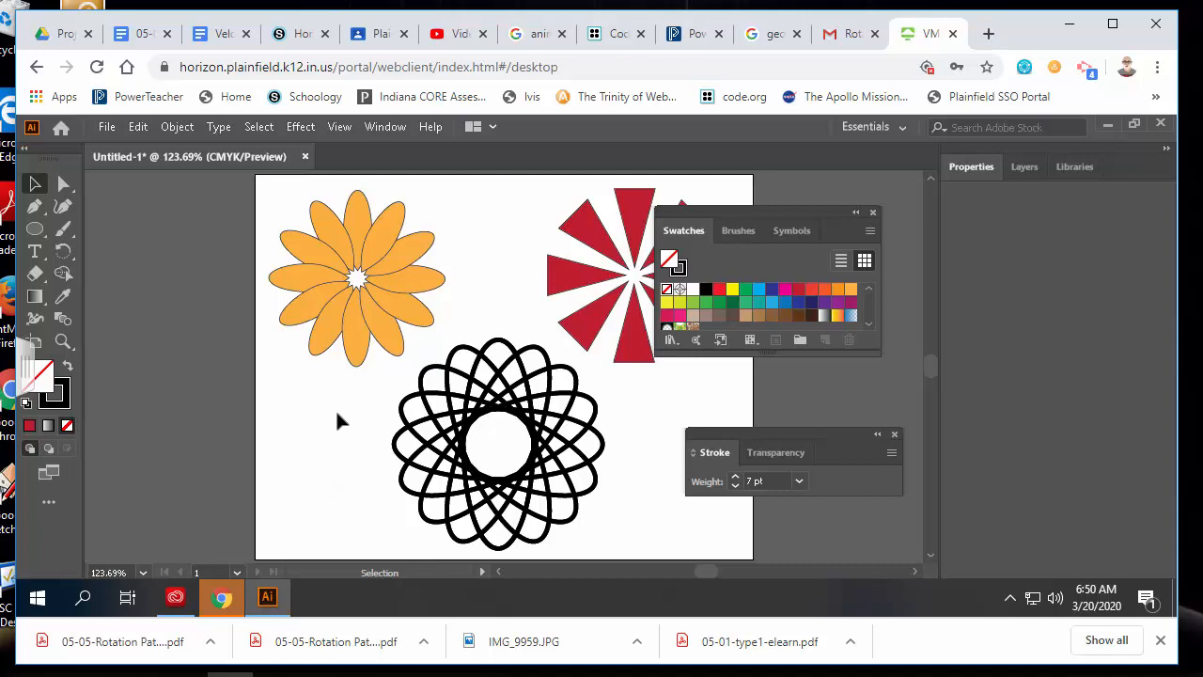
{"action": "left_click_drag", "start_coordinate": [352, 418], "coordinate": [606, 500]}
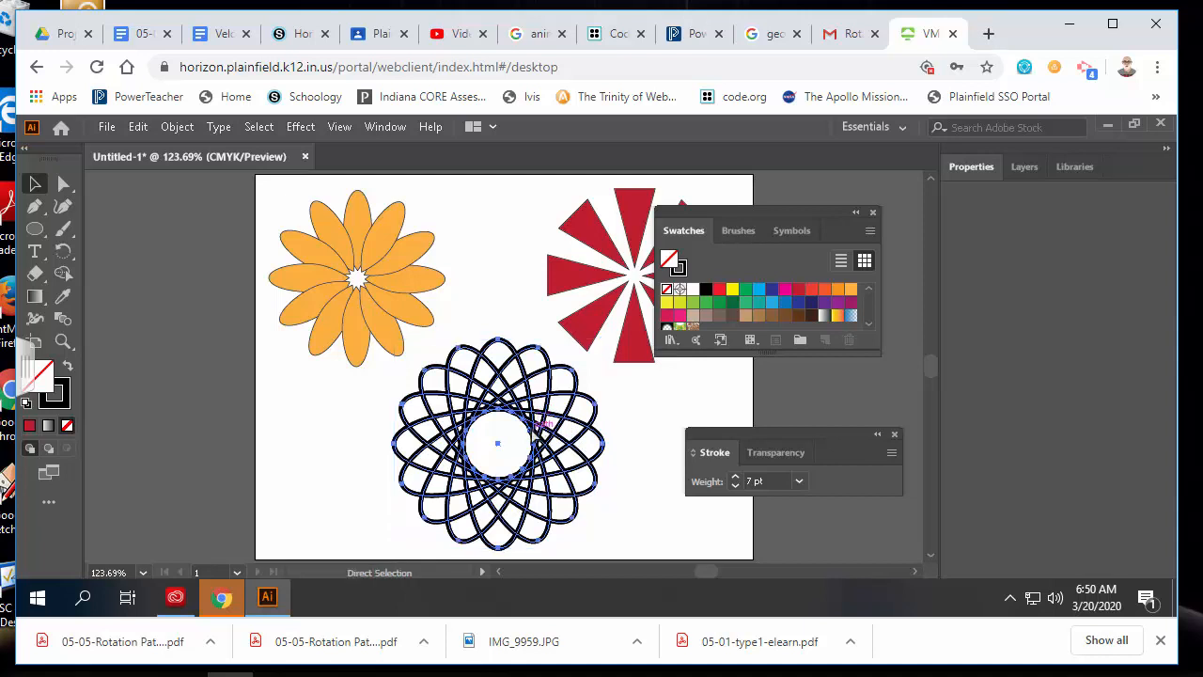
Deselect the rosette and close the floating Swatches and Stroke panels
{"action": "left_click", "coordinate": [651, 405]}
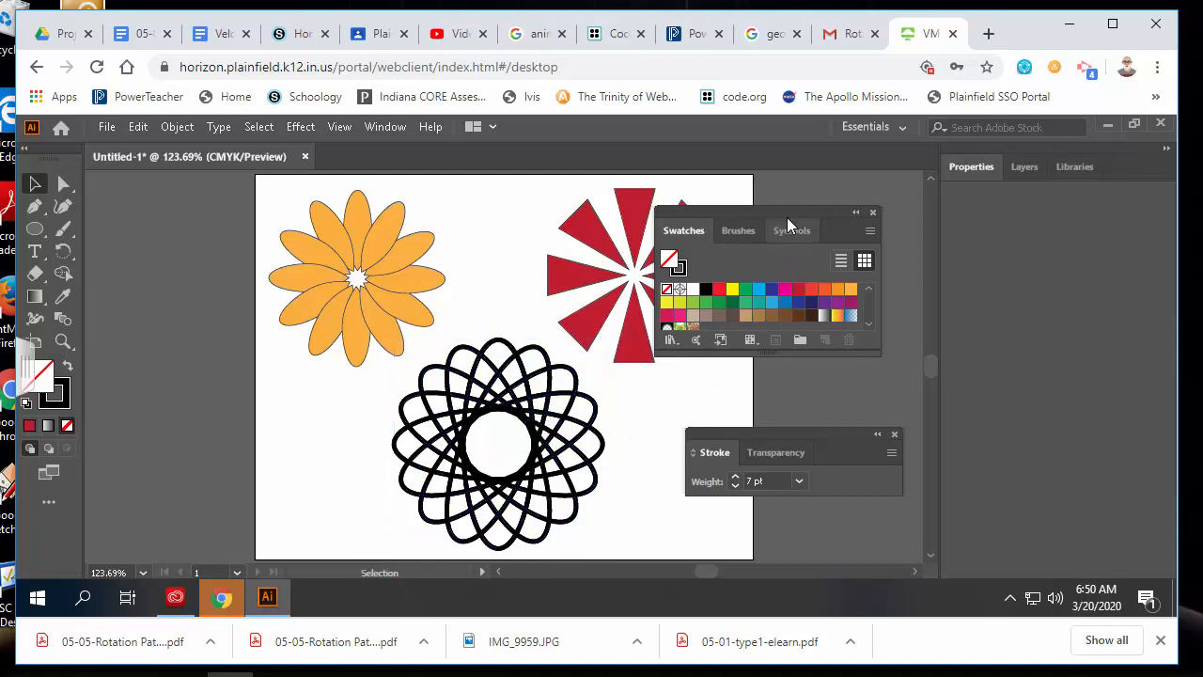
{"action": "left_click", "coordinate": [875, 213]}
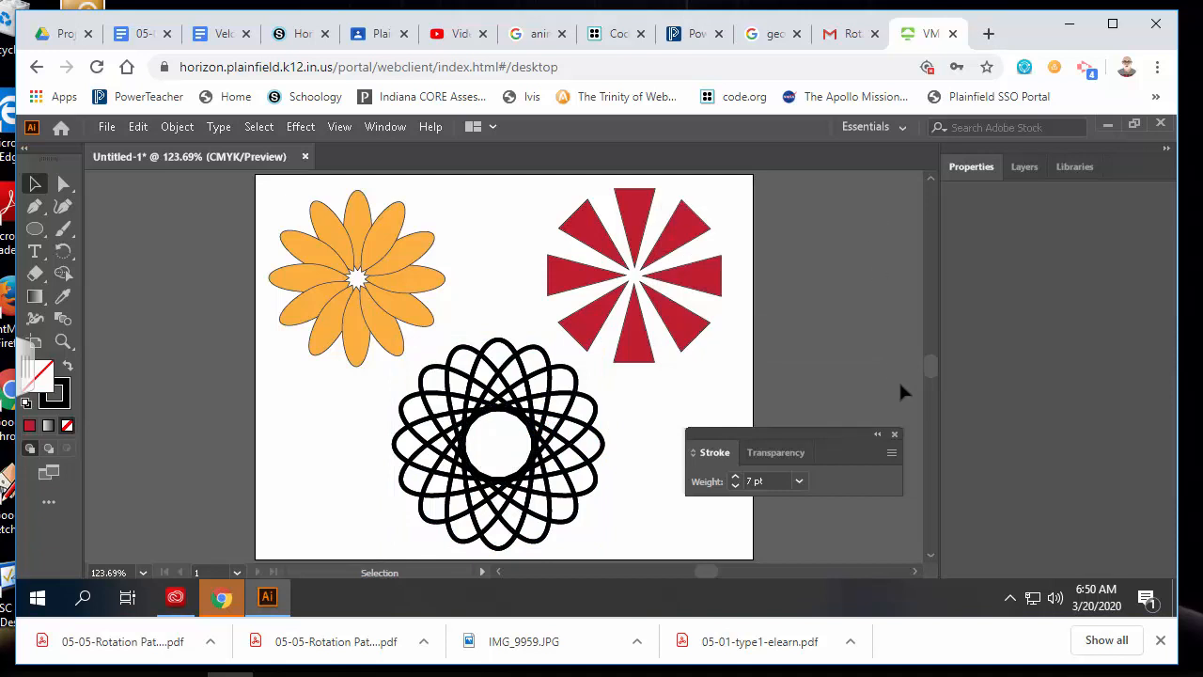
{"action": "left_click", "coordinate": [895, 435]}
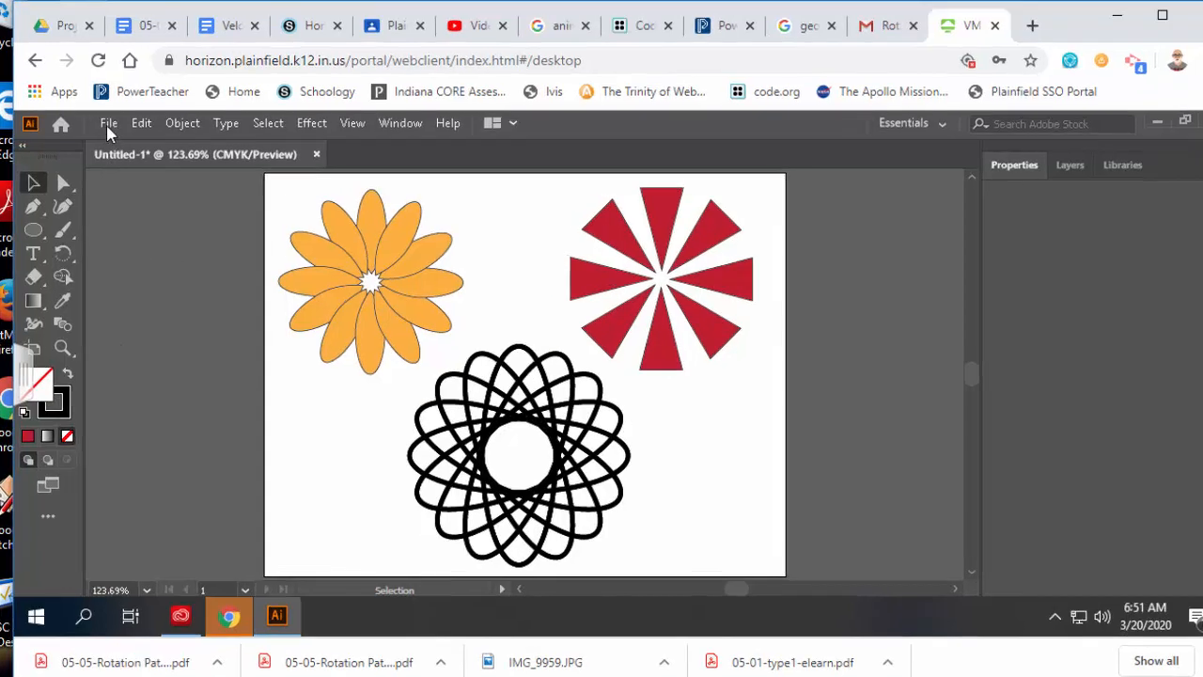
{"action": "left_click", "coordinate": [106, 126]}
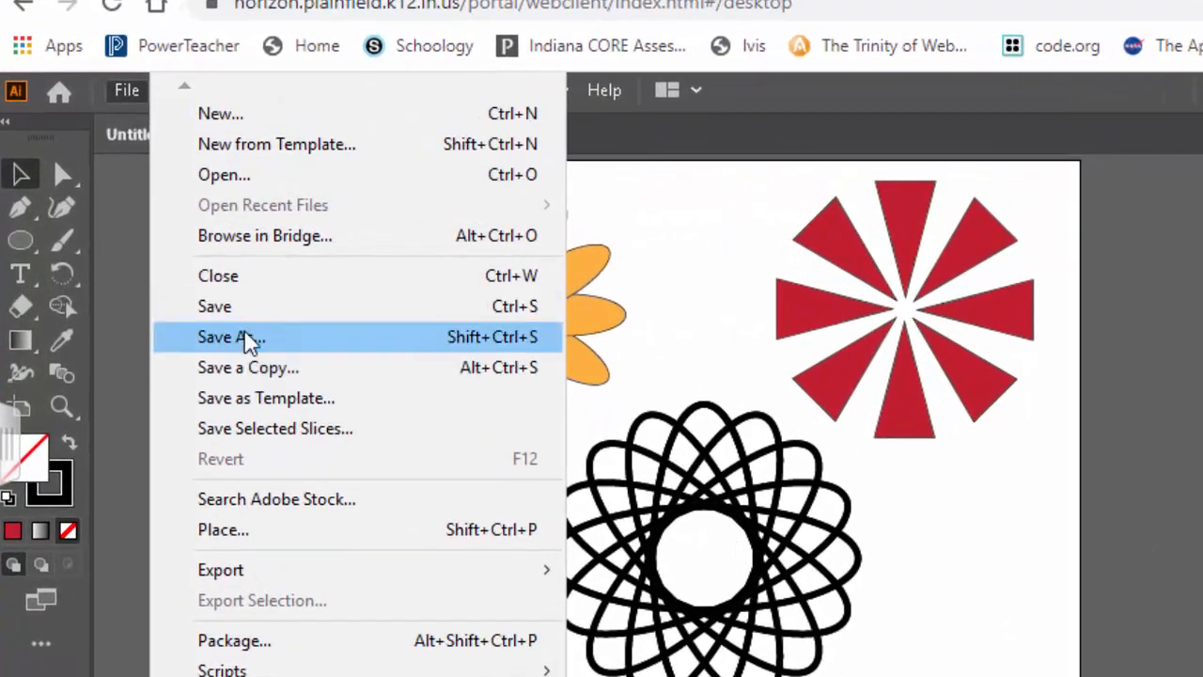
In Save As, browse to Google Drive File Stream (G:) > My Drive
{"action": "left_click", "coordinate": [246, 338]}
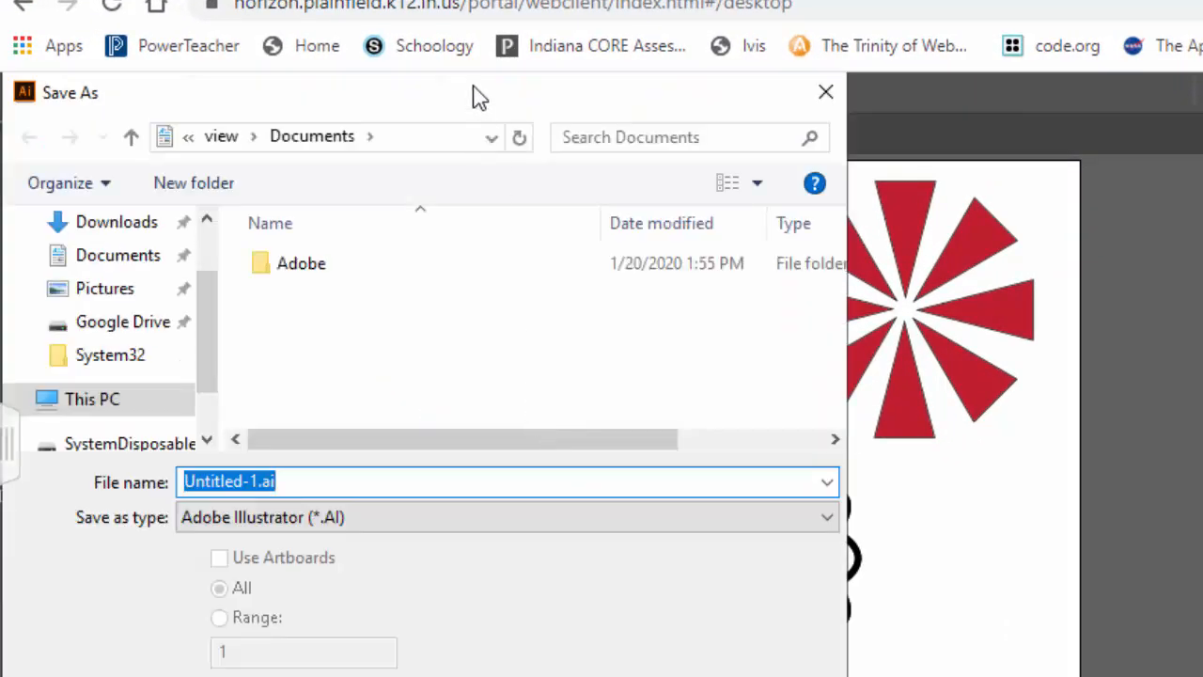
{"action": "left_click_drag", "start_coordinate": [430, 105], "coordinate": [771, 105]}
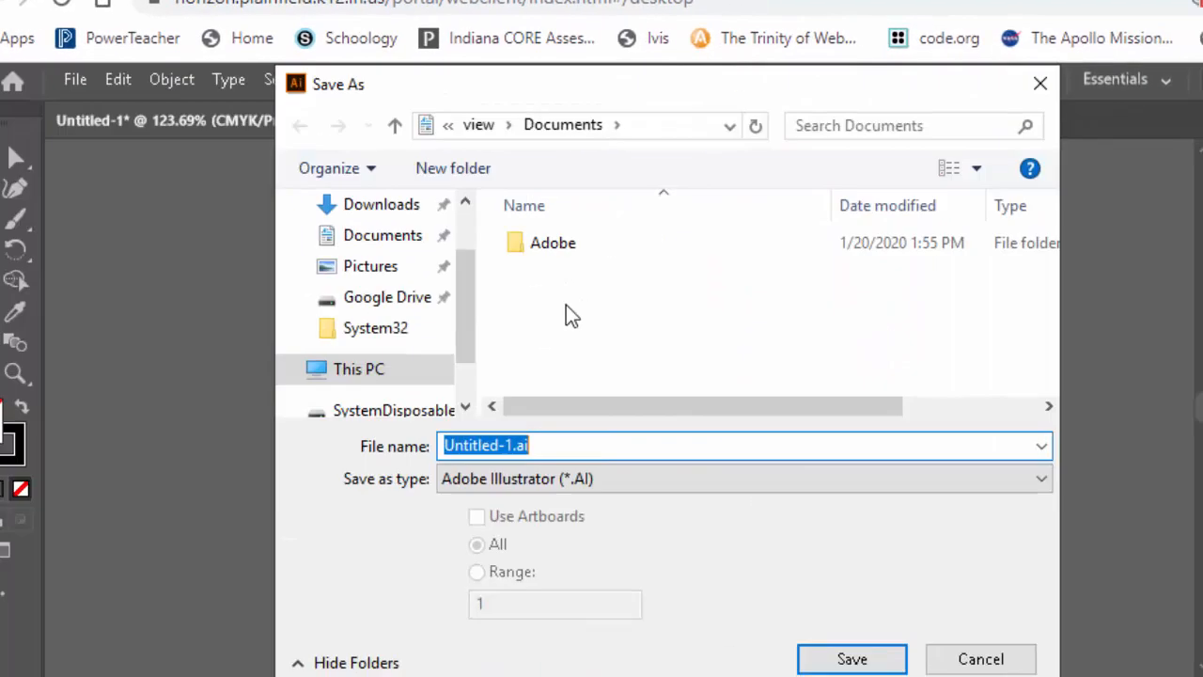
{"action": "left_click", "coordinate": [364, 373]}
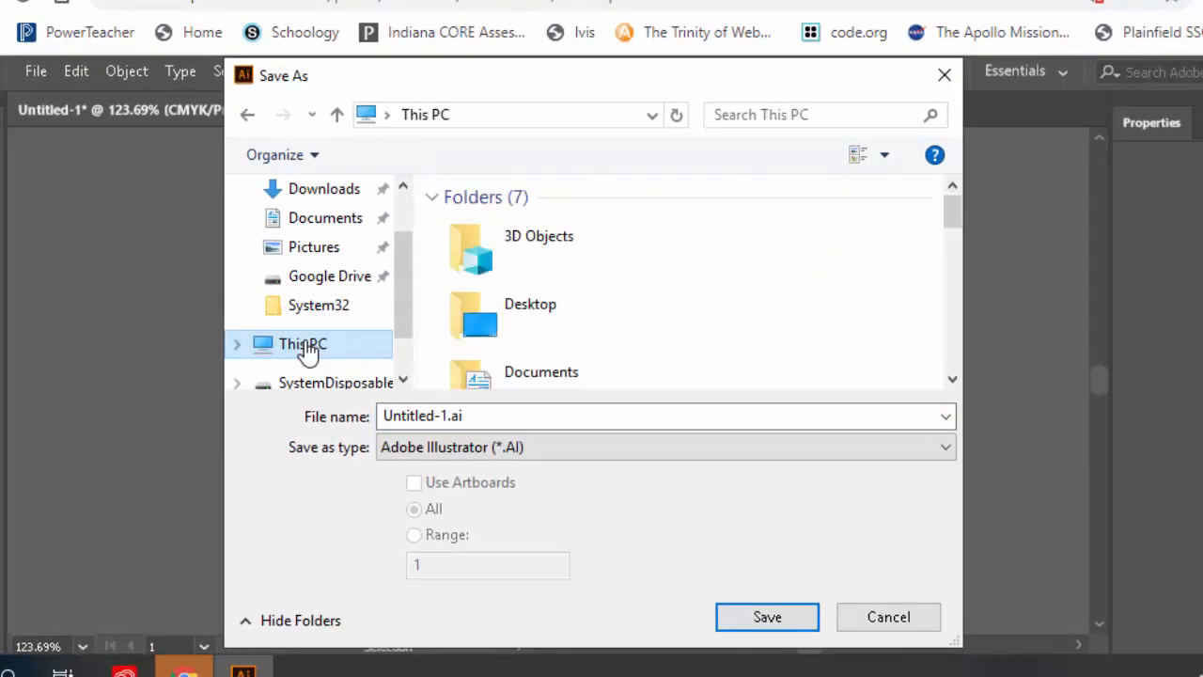
{"action": "scroll", "coordinate": [651, 320], "scroll_direction": "down", "scroll_amount": 5}
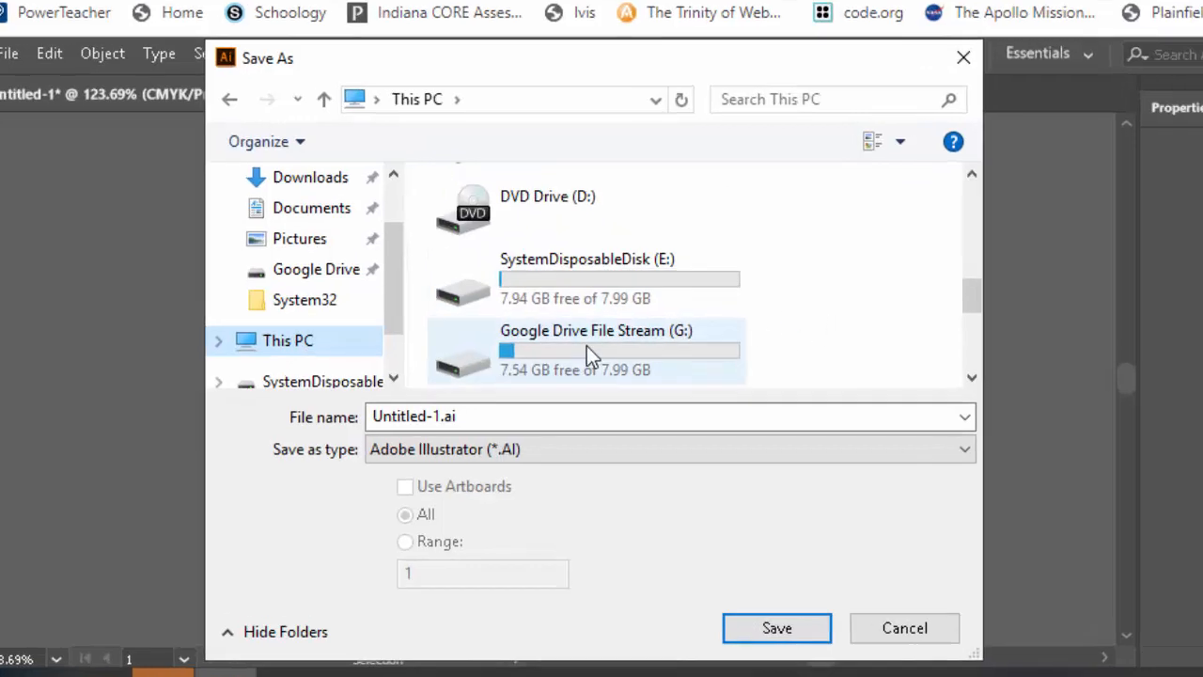
{"action": "left_click", "coordinate": [686, 343]}
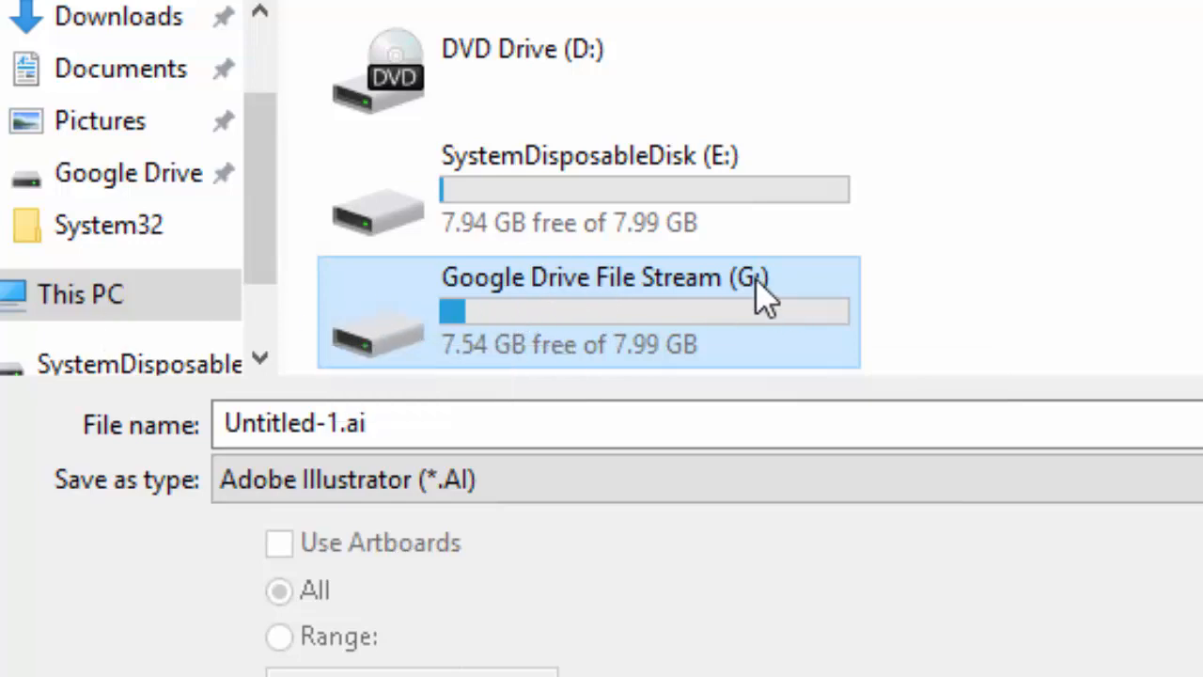
{"action": "double_click", "coordinate": [570, 322]}
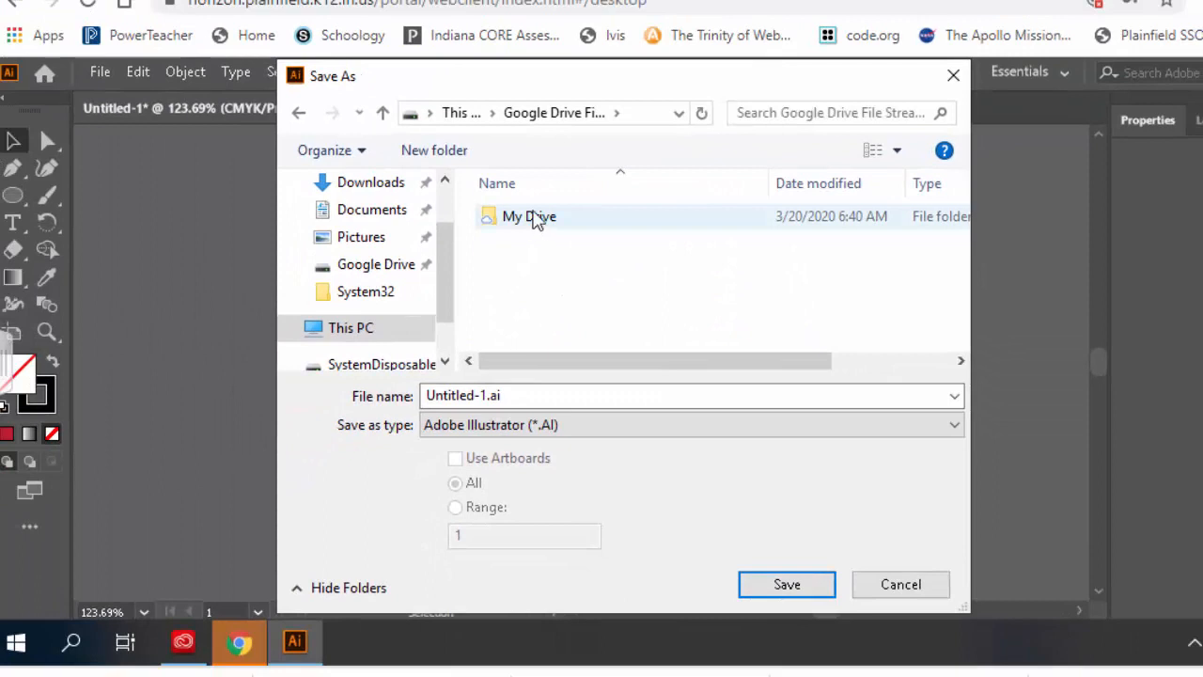
{"action": "double_click", "coordinate": [533, 218]}
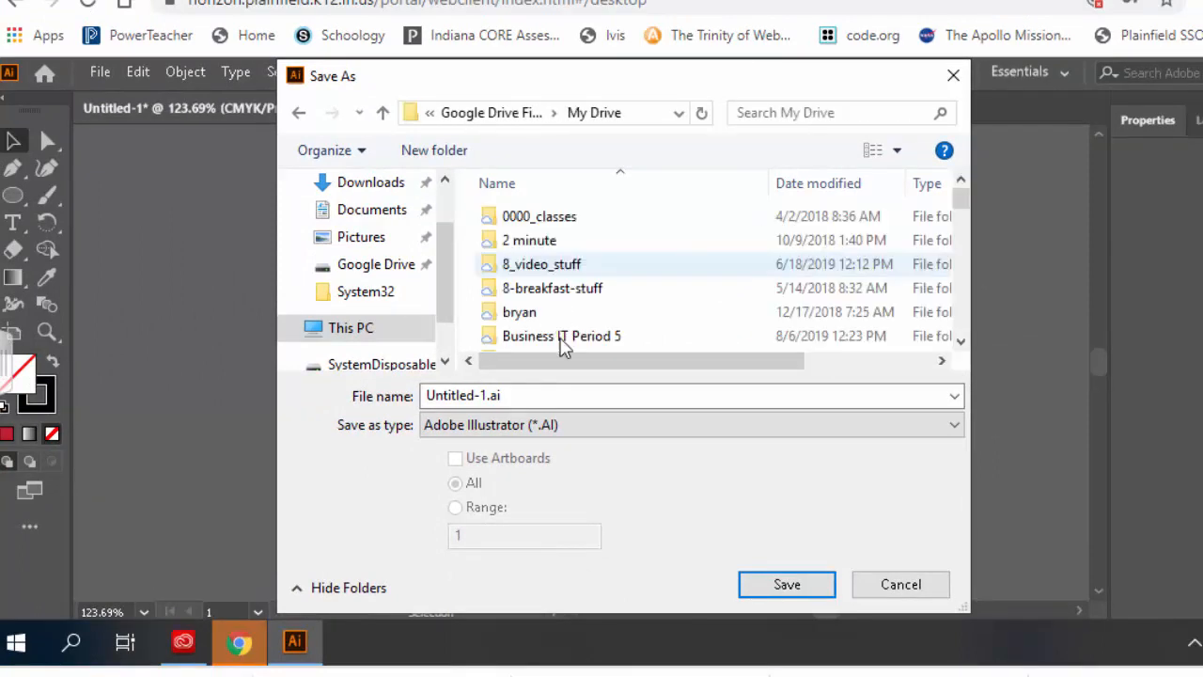
Name the file rotations and save it as rotations.ai with the default Illustrator options
{"action": "double_click", "coordinate": [558, 395]}
{"action": "type", "text": "r"}
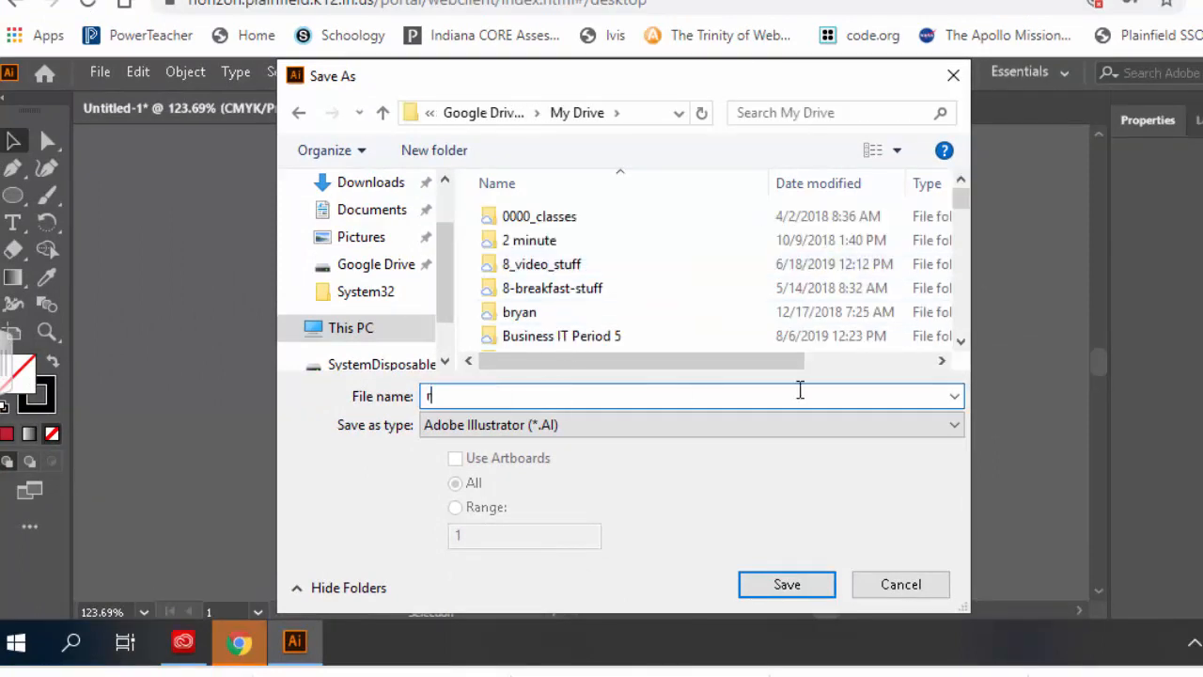
{"action": "type", "text": "otations"}
{"action": "key", "text": "Return"}
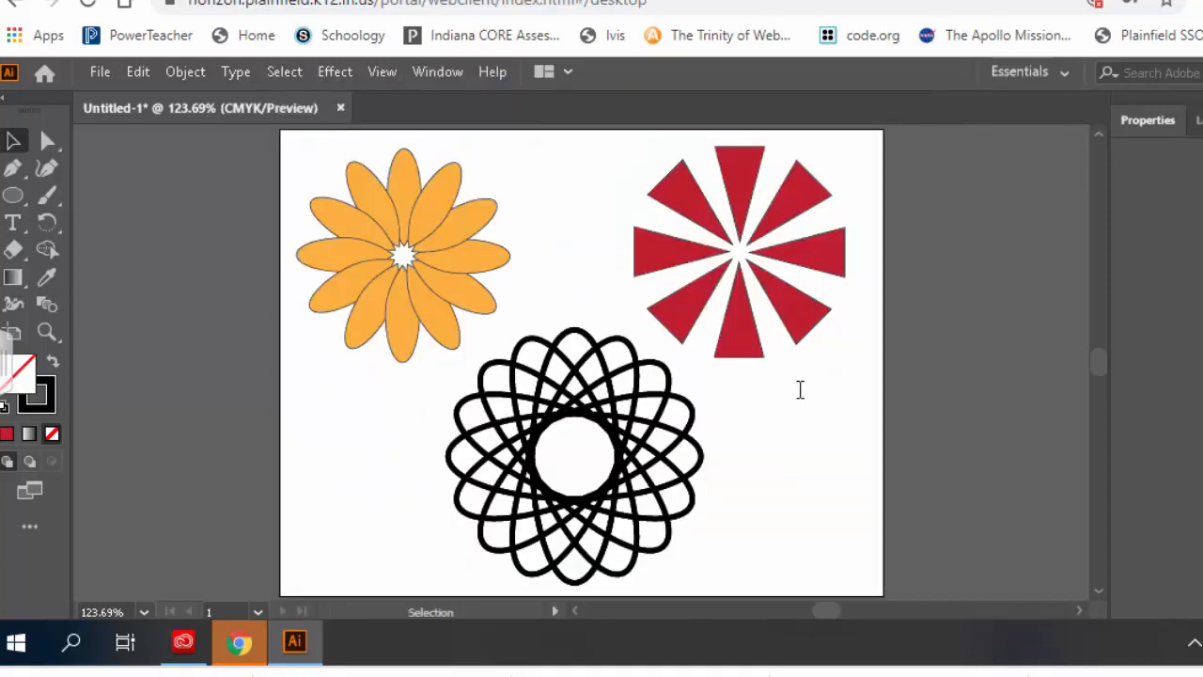
{"action": "key", "text": "Return"}
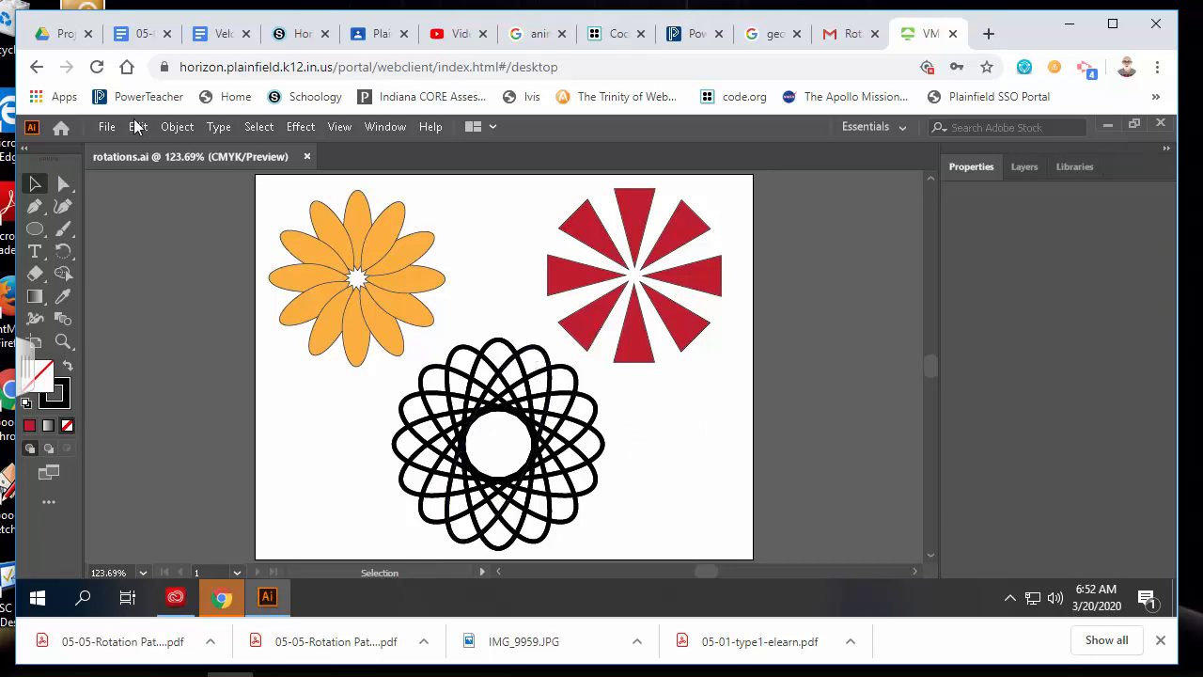
Exit Illustrator from the File menu
{"action": "left_click", "coordinate": [106, 127]}
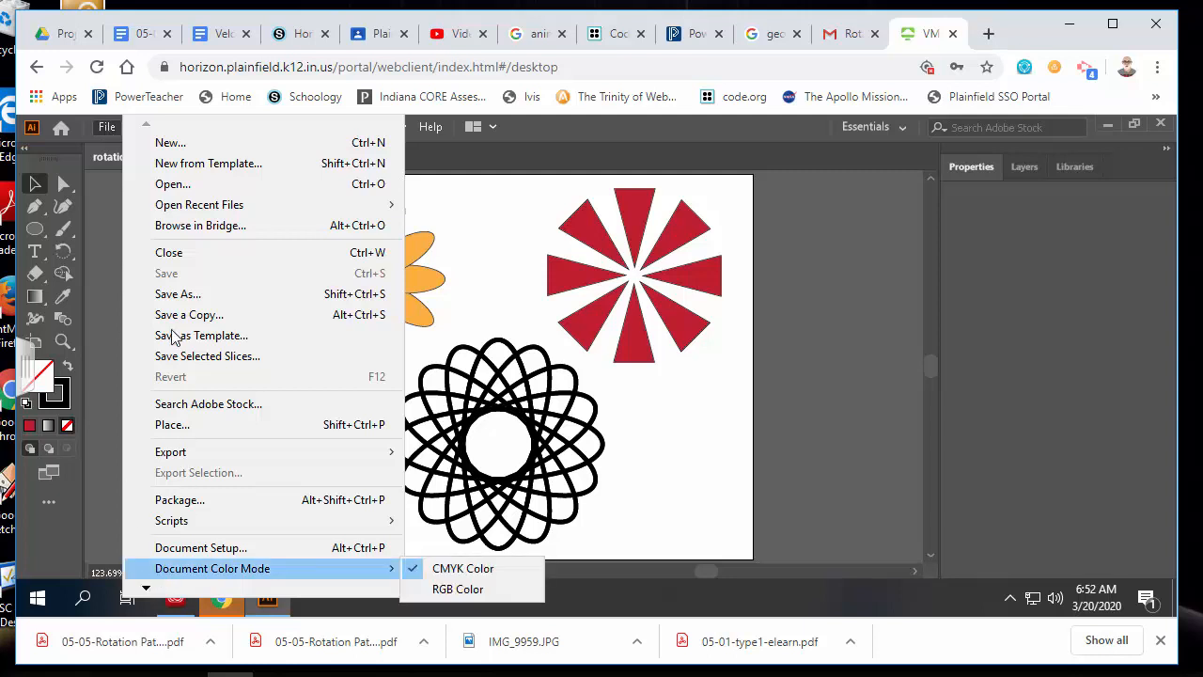
{"action": "mouse_move", "coordinate": [143, 589]}
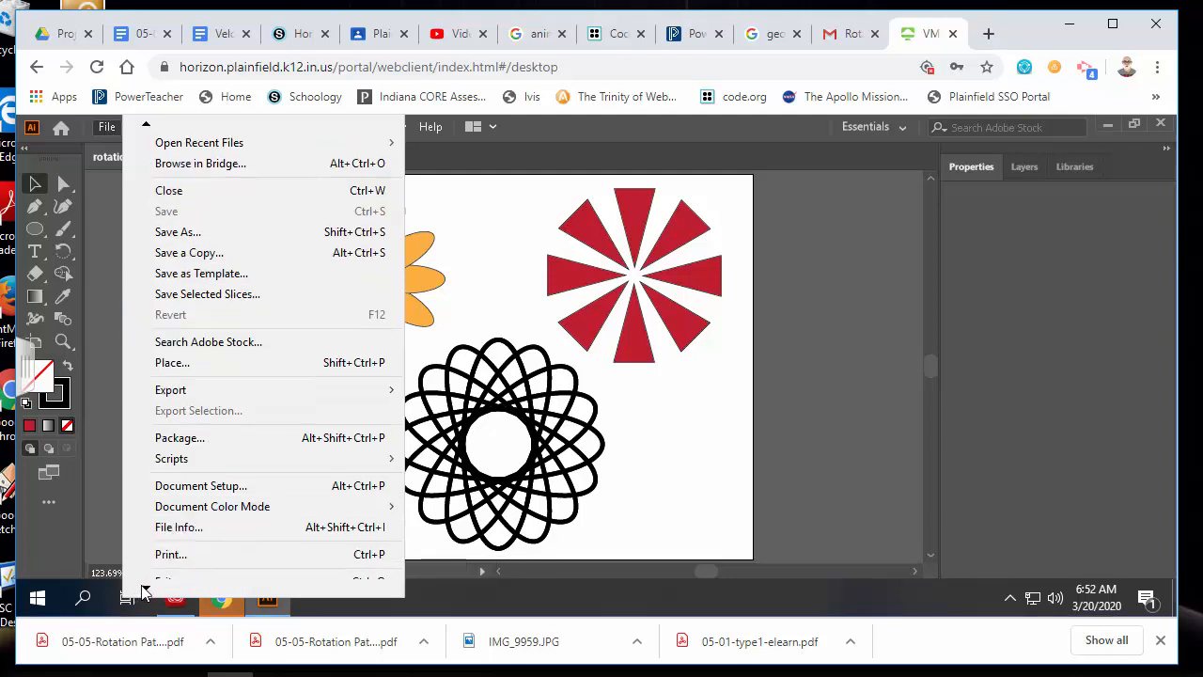
{"action": "left_click", "coordinate": [181, 560]}
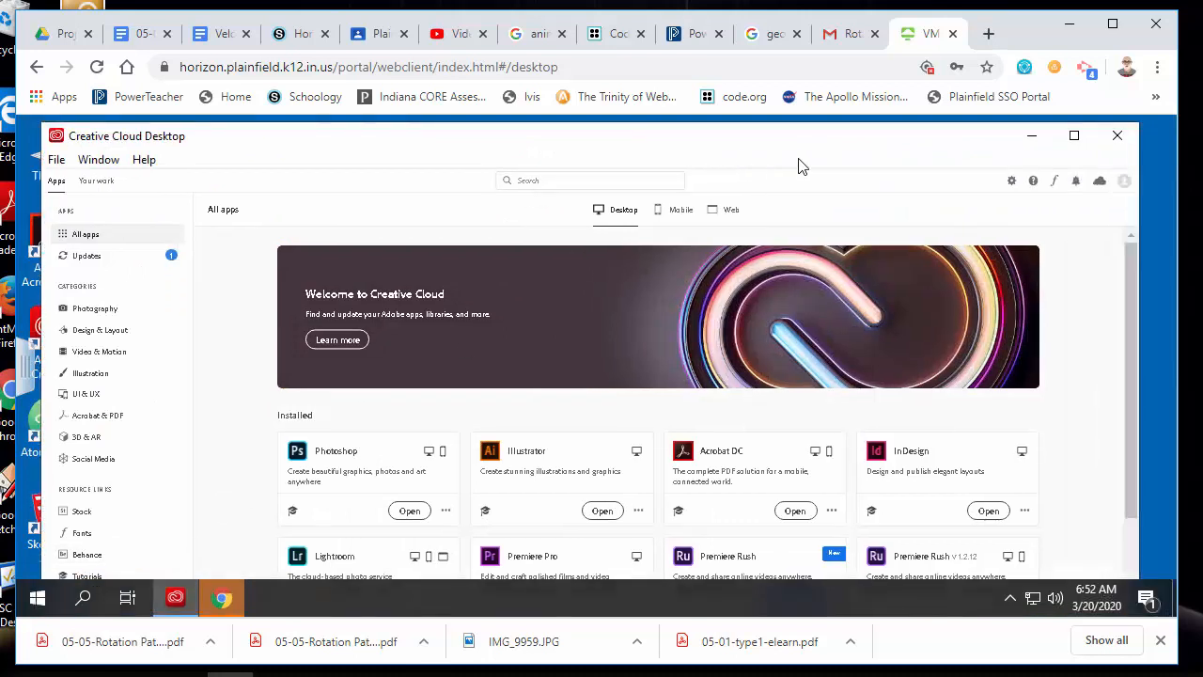
Close Creative Cloud Desktop, briefly open Schoology in Chrome, then close the Chrome window
{"action": "left_click", "coordinate": [1117, 135]}
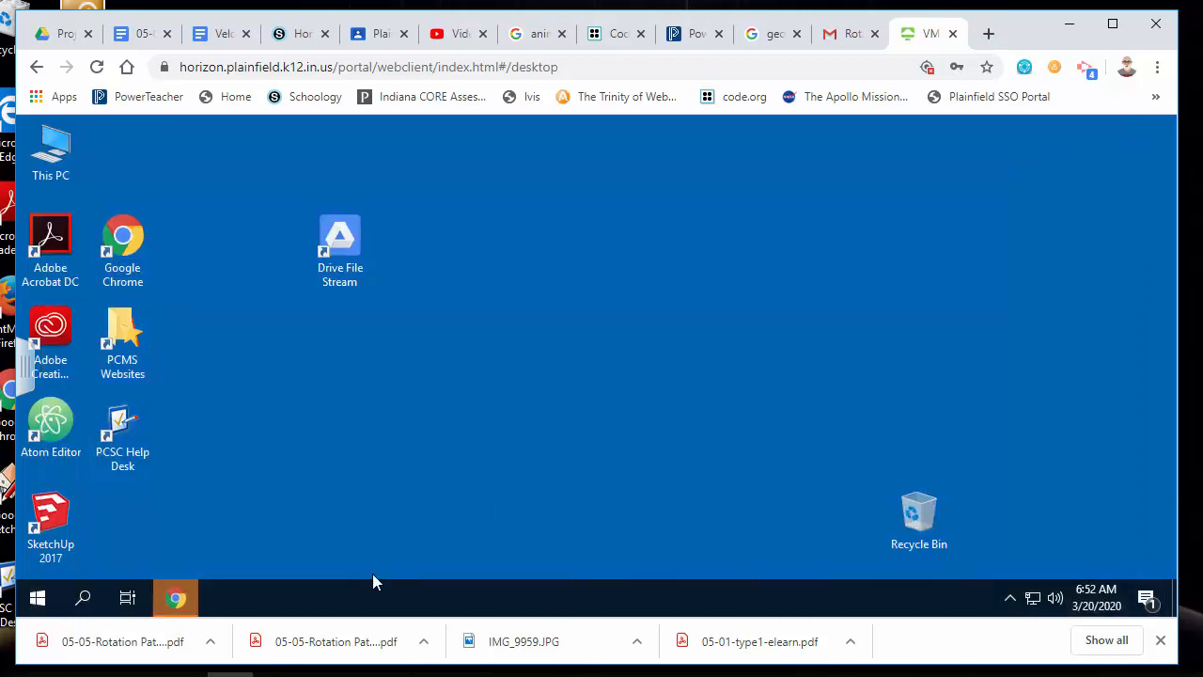
{"action": "left_click", "coordinate": [191, 598]}
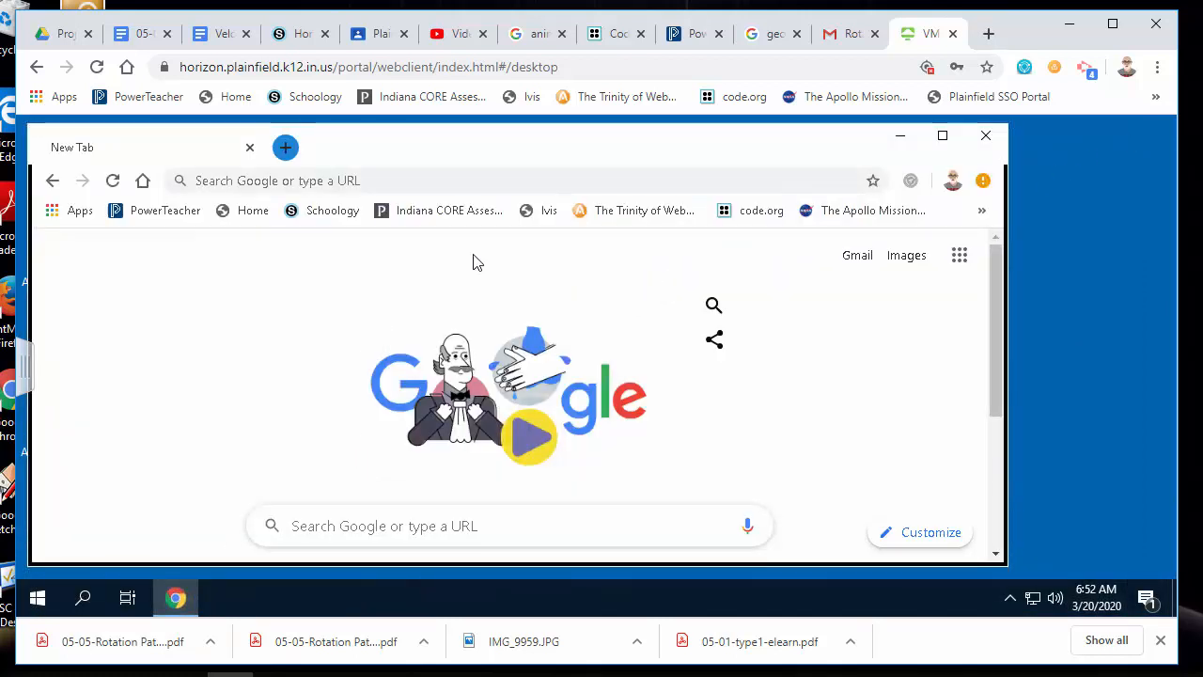
{"action": "left_click", "coordinate": [329, 211]}
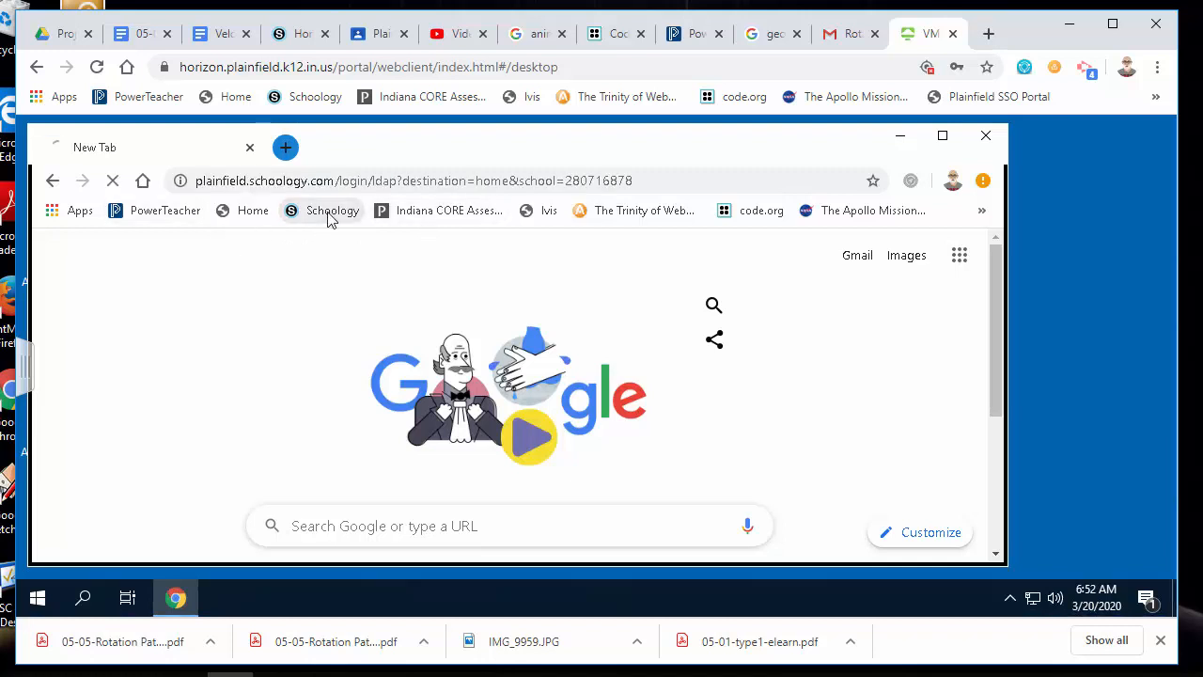
{"action": "left_click", "coordinate": [986, 139]}
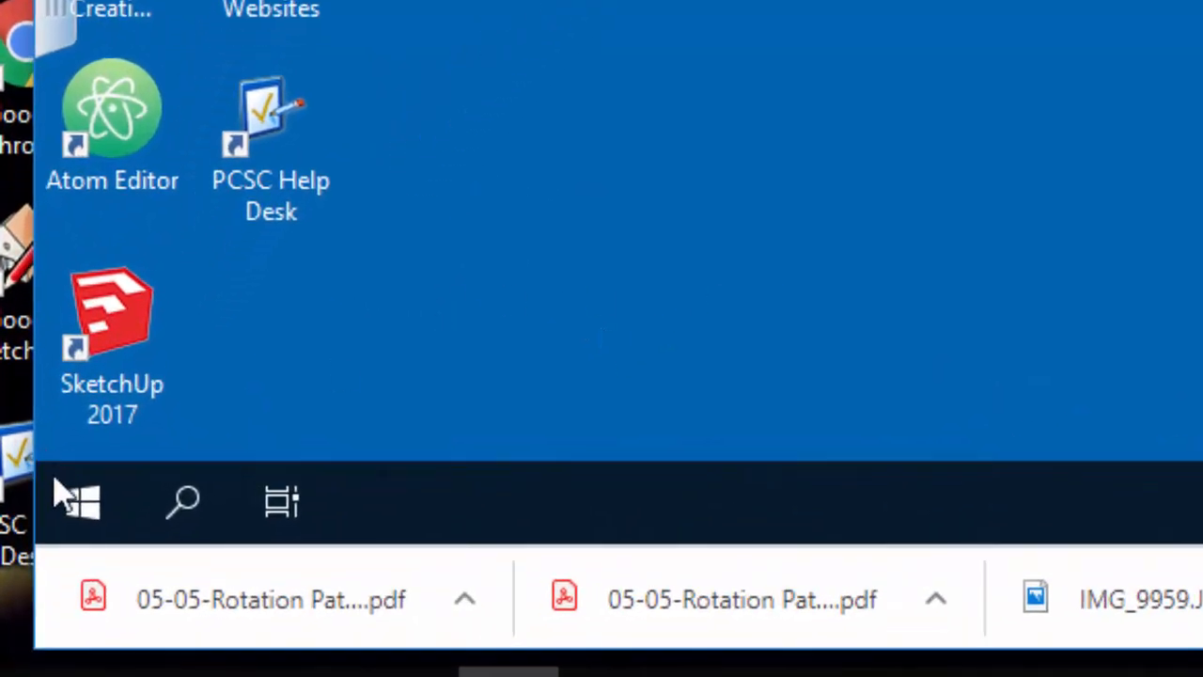
Shut down the virtual Windows desktop using the Start menu's Power options
{"action": "left_click", "coordinate": [83, 503]}
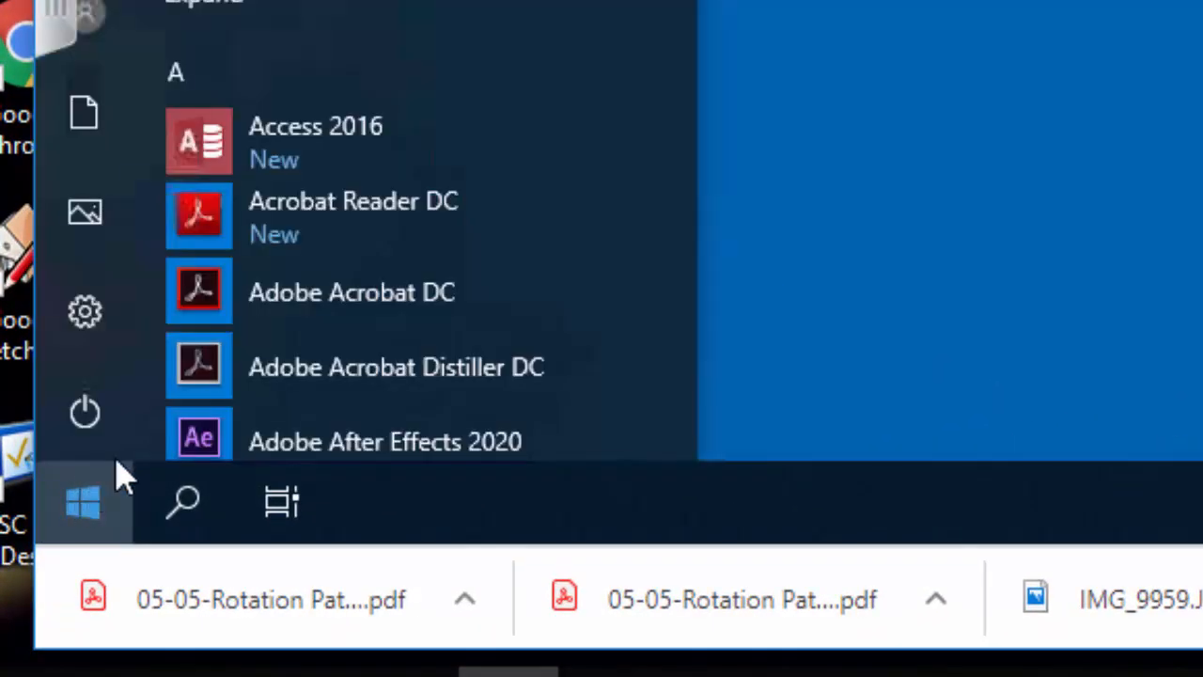
{"action": "left_click", "coordinate": [85, 413]}
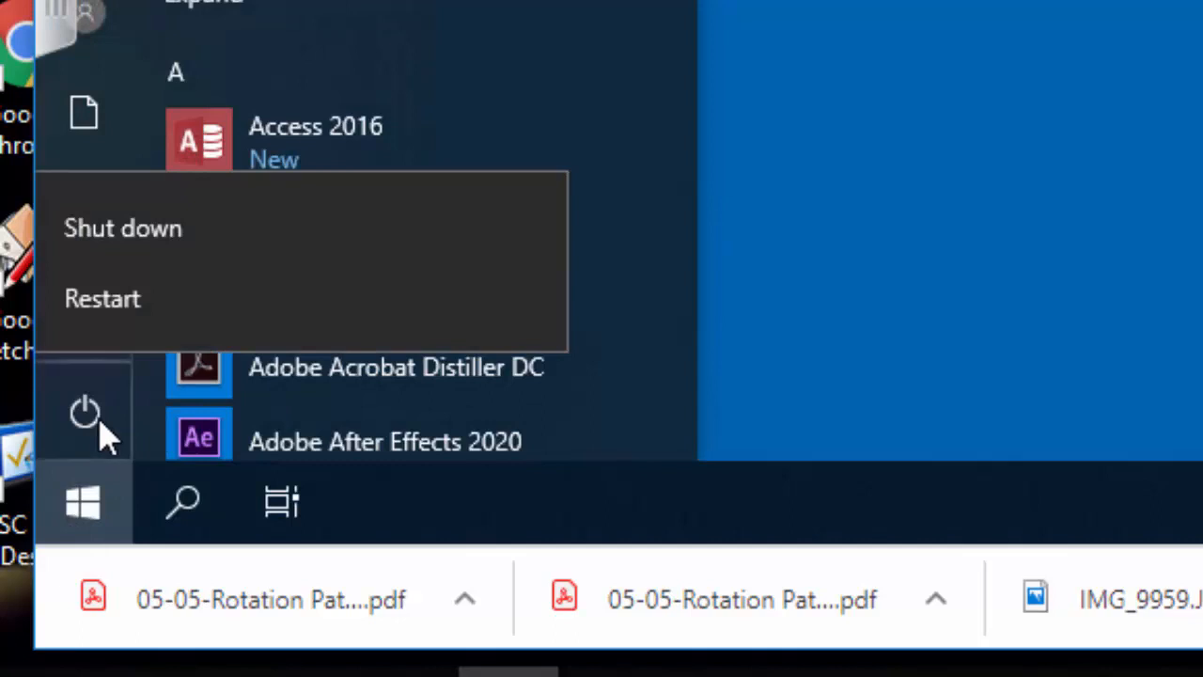
{"action": "left_click", "coordinate": [181, 230]}
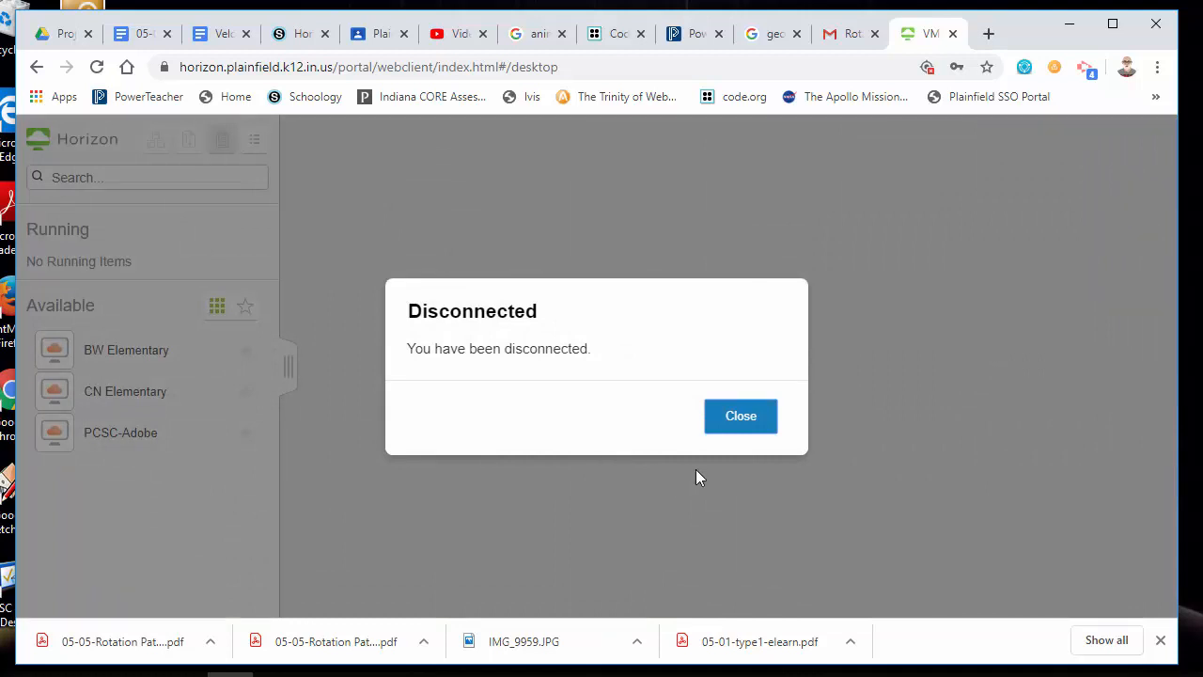
Close the Disconnected notice in the Horizon client to return to the desktop list
{"action": "left_click", "coordinate": [738, 420]}
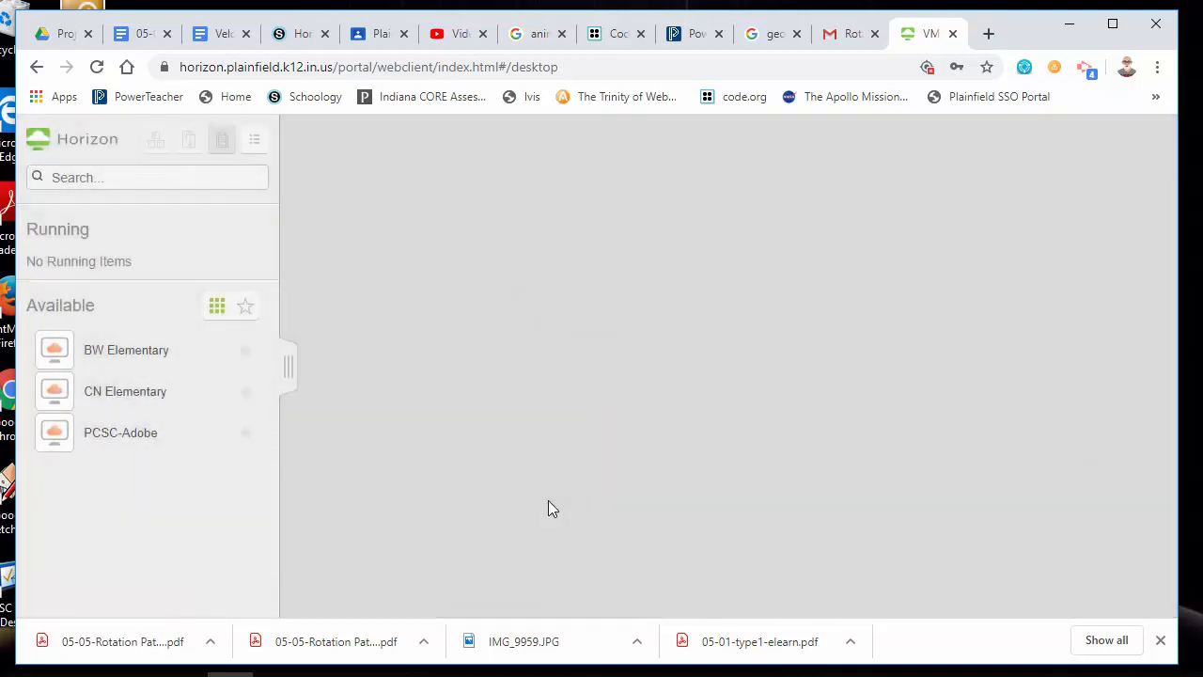